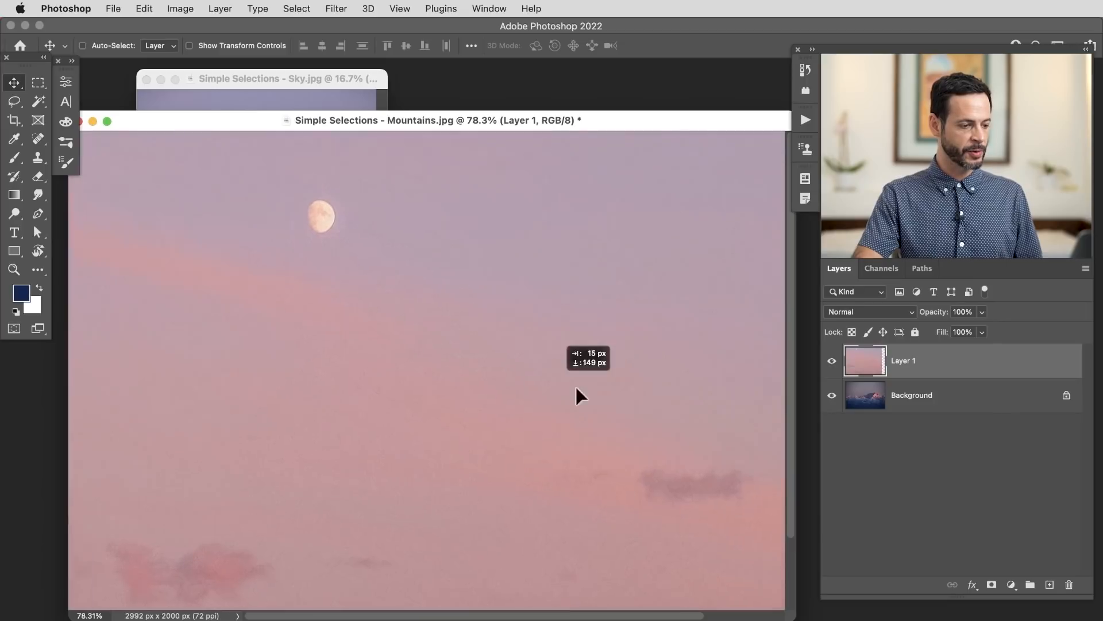
- Scale the sky layer (Layer 1) proportionally to 67% and move it up and to the right over the mountains
key("super+t")
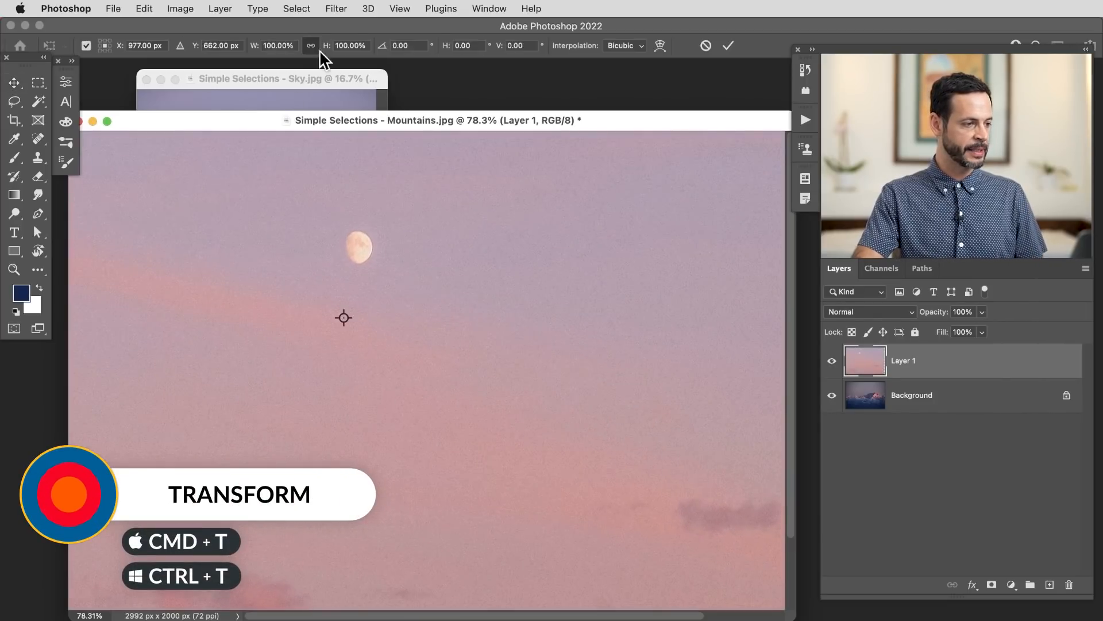
left_click_drag(326, 53, 331, 74)
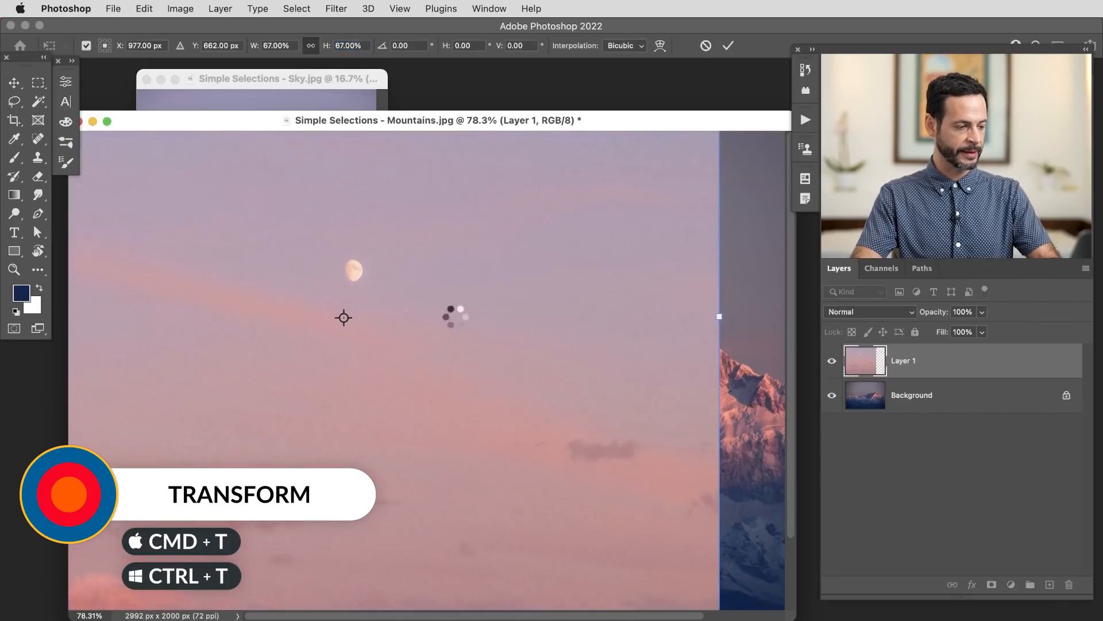
key("Return")
left_click_drag(477, 440, 591, 359)
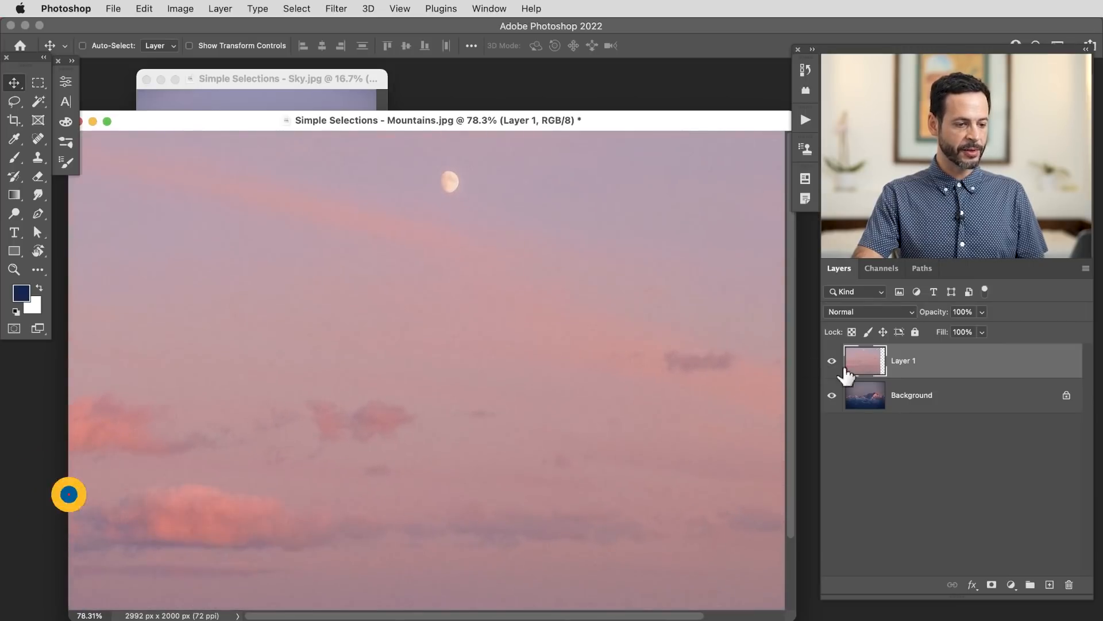
- Switch to full-screen mode and hide Layer 1 to reveal the mountain photo
key("f")
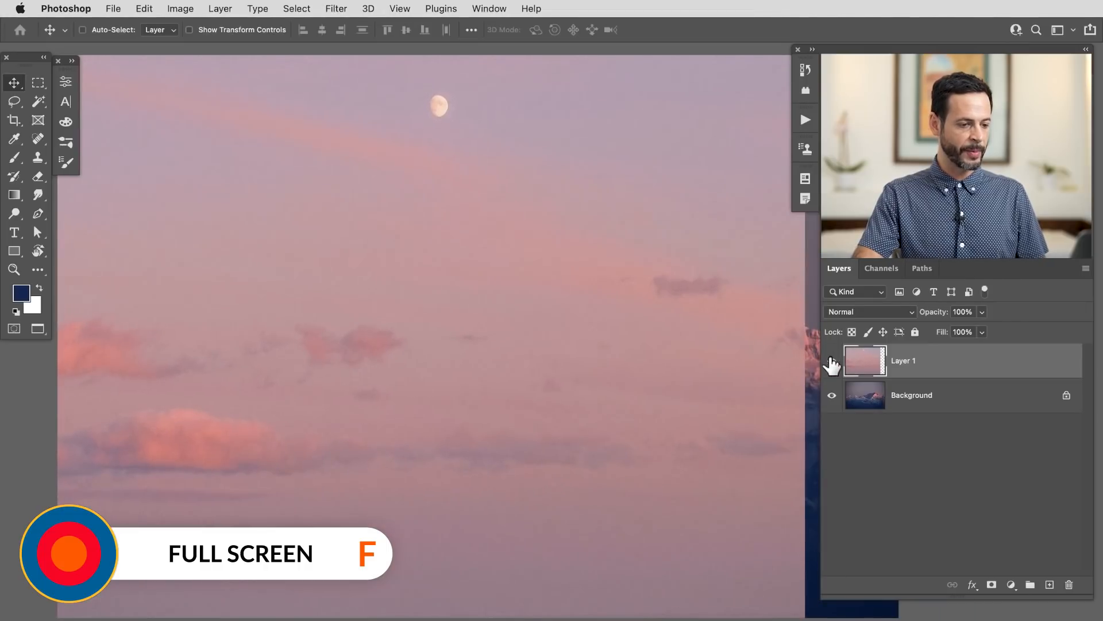
left_click(832, 360)
left_click_drag(714, 387, 598, 431)
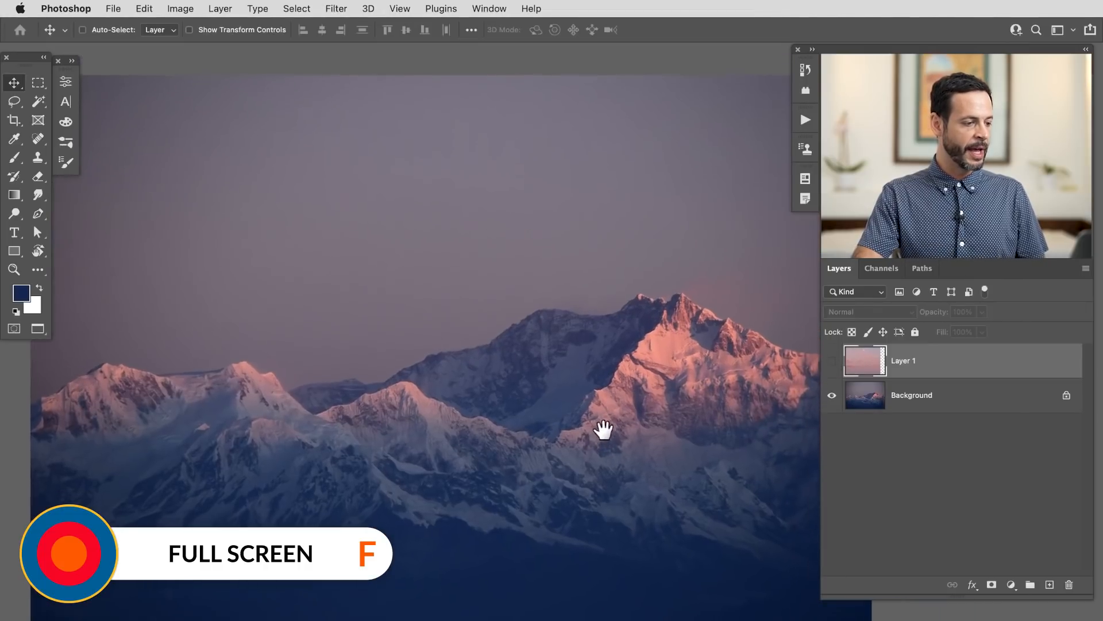
left_click_drag(695, 359, 591, 394)
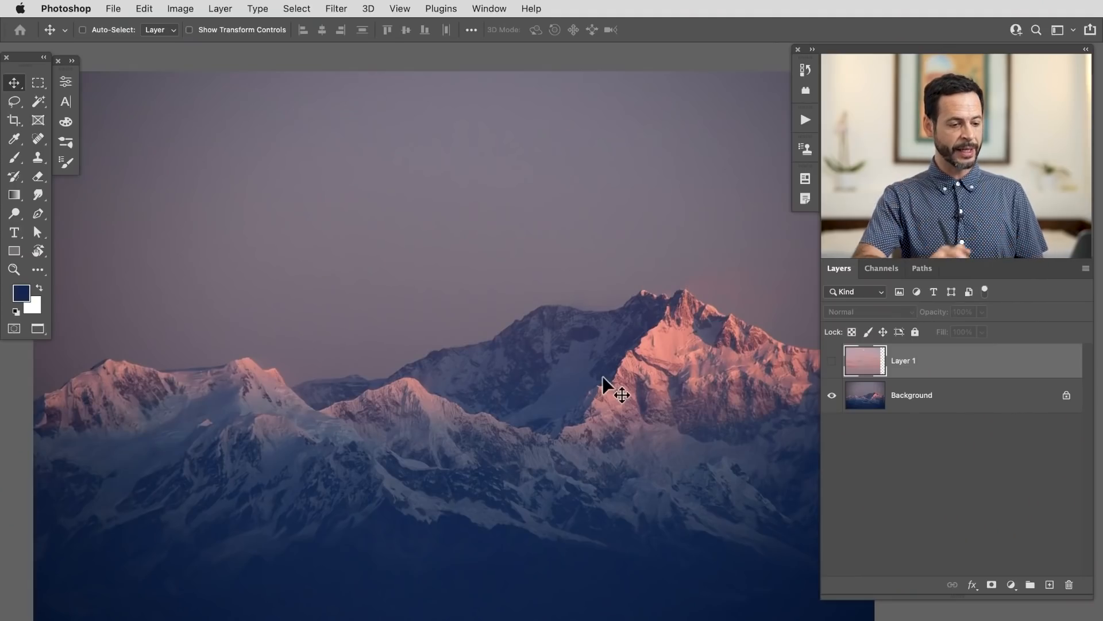
- Add a new empty layer above Layer 1 and draw a rectangular marquee selection in the sky
left_click(1050, 585)
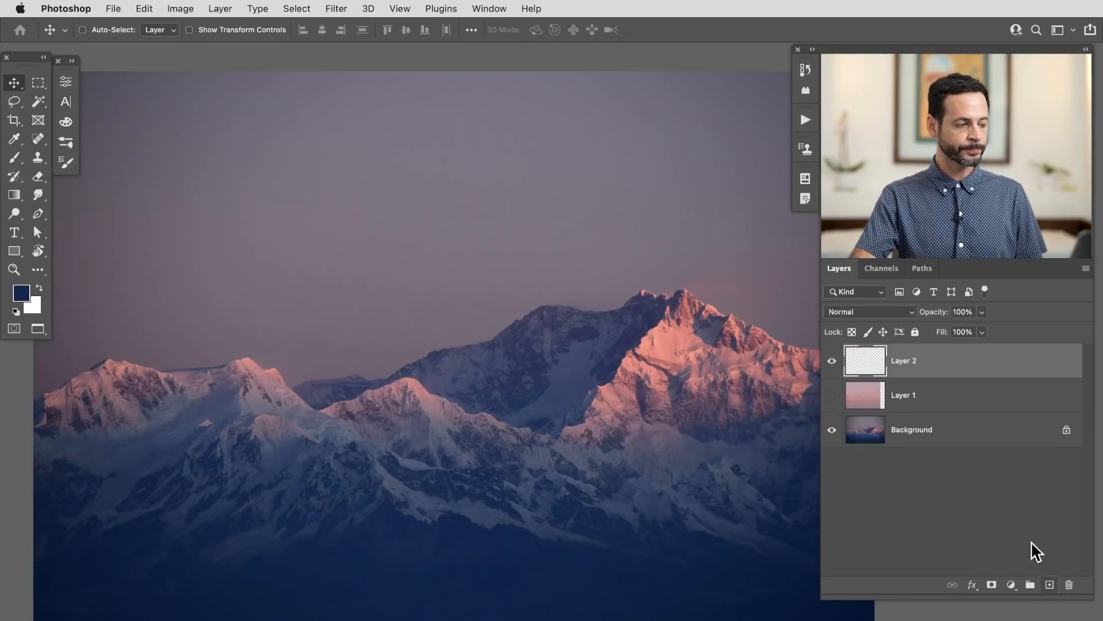
left_click(35, 84)
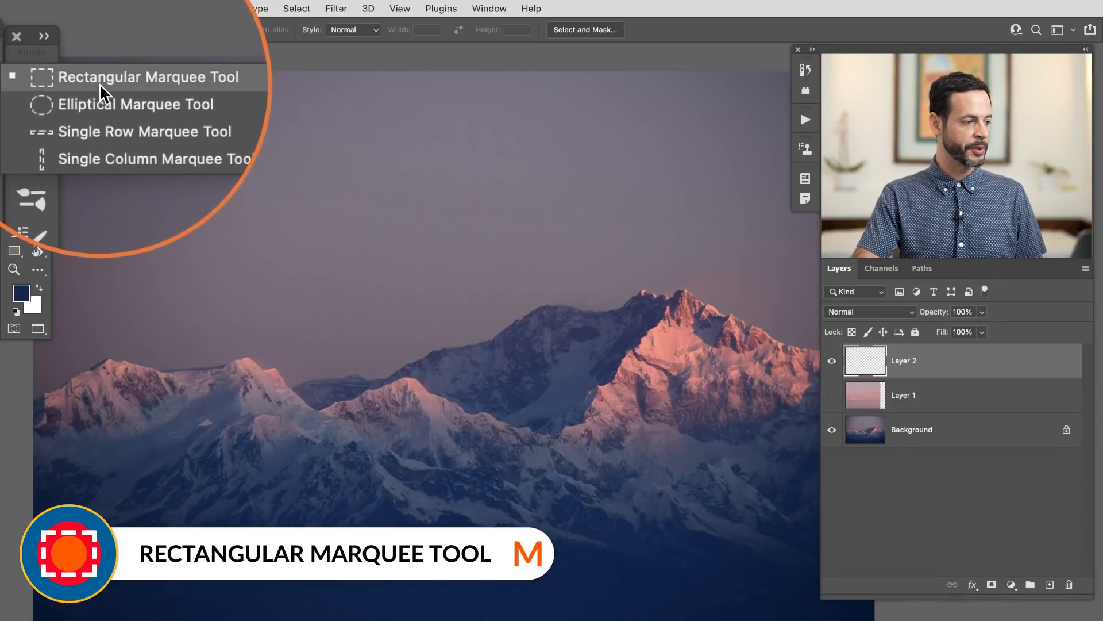
left_click(99, 82)
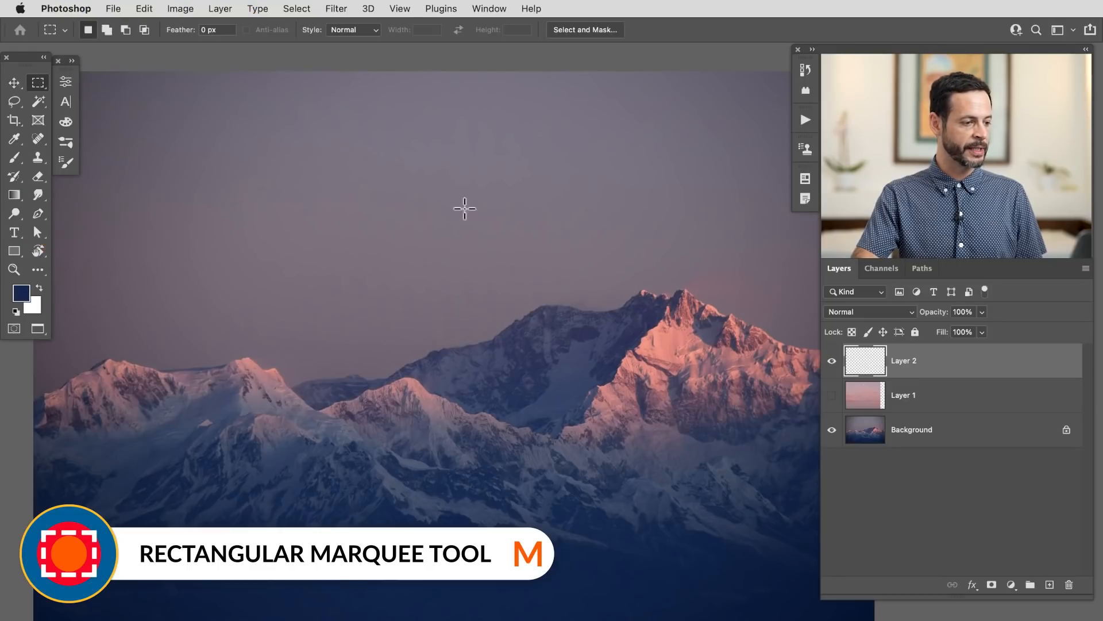
left_click_drag(354, 201, 471, 251)
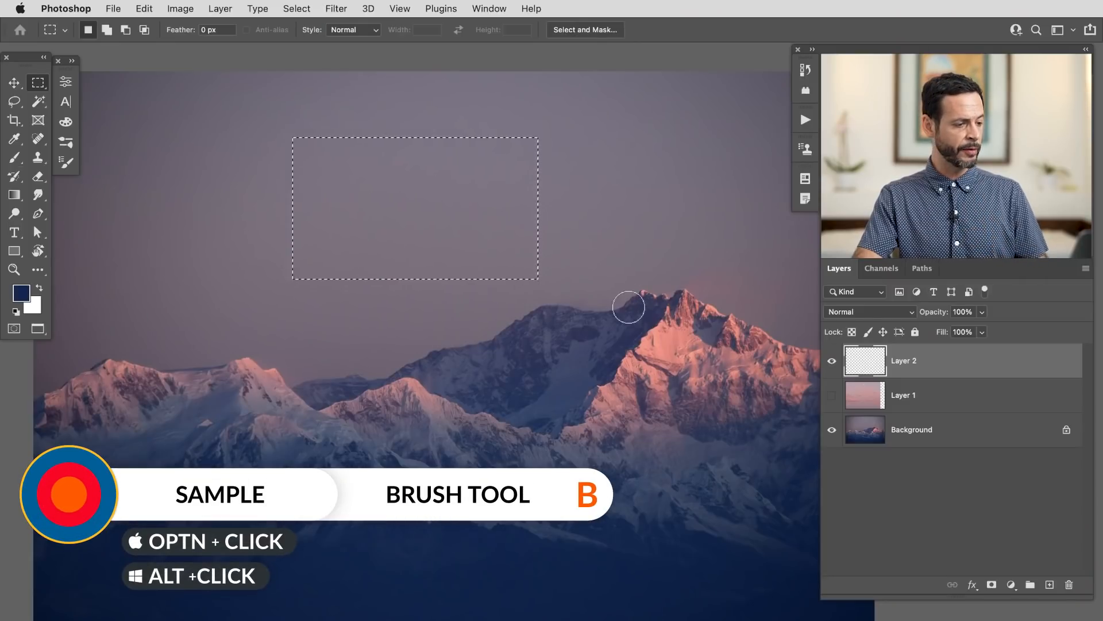
- Paint dark blue diagonal brush strokes across the rectangular selection on Layer 2
key("b")
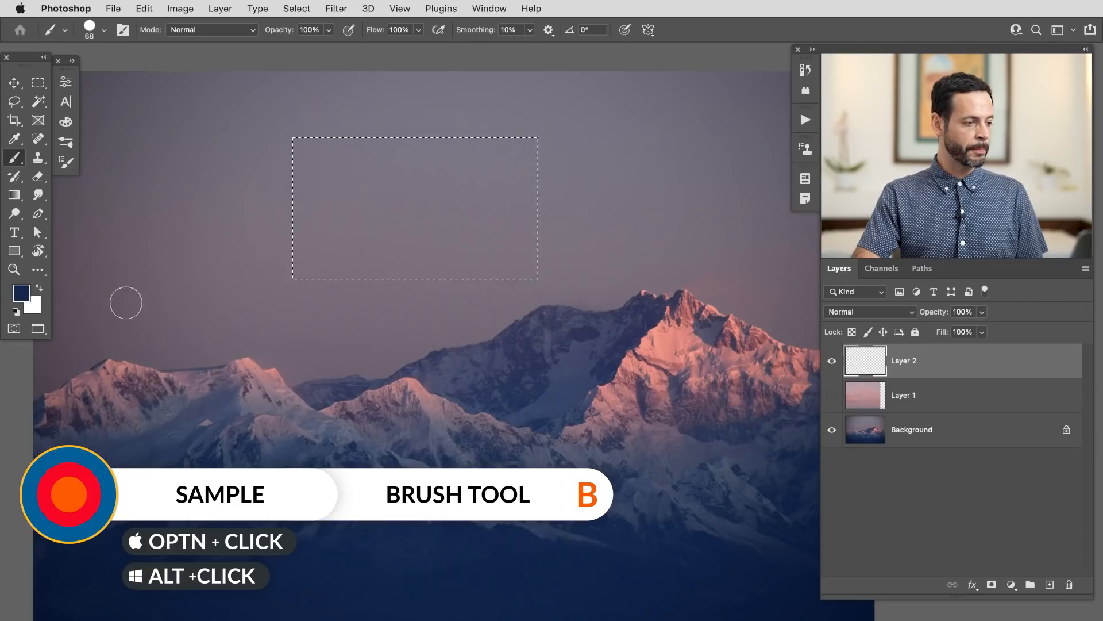
left_click_drag(677, 74, 133, 333)
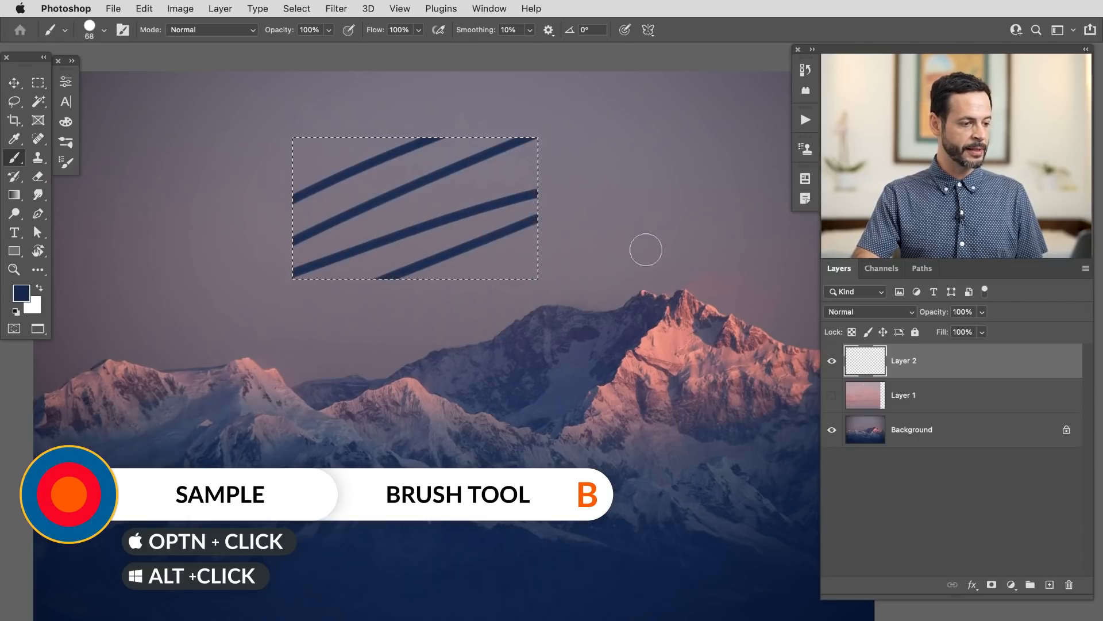
left_click_drag(646, 250, 173, 551)
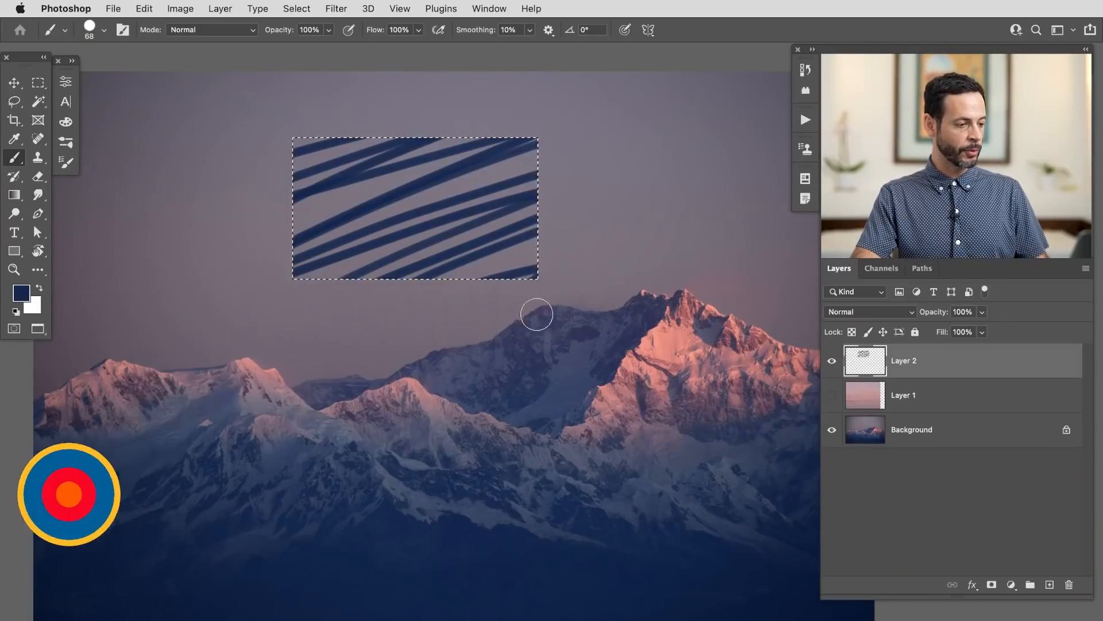
- Deselect the rectangular selection around the brush strokes
key("super+d")
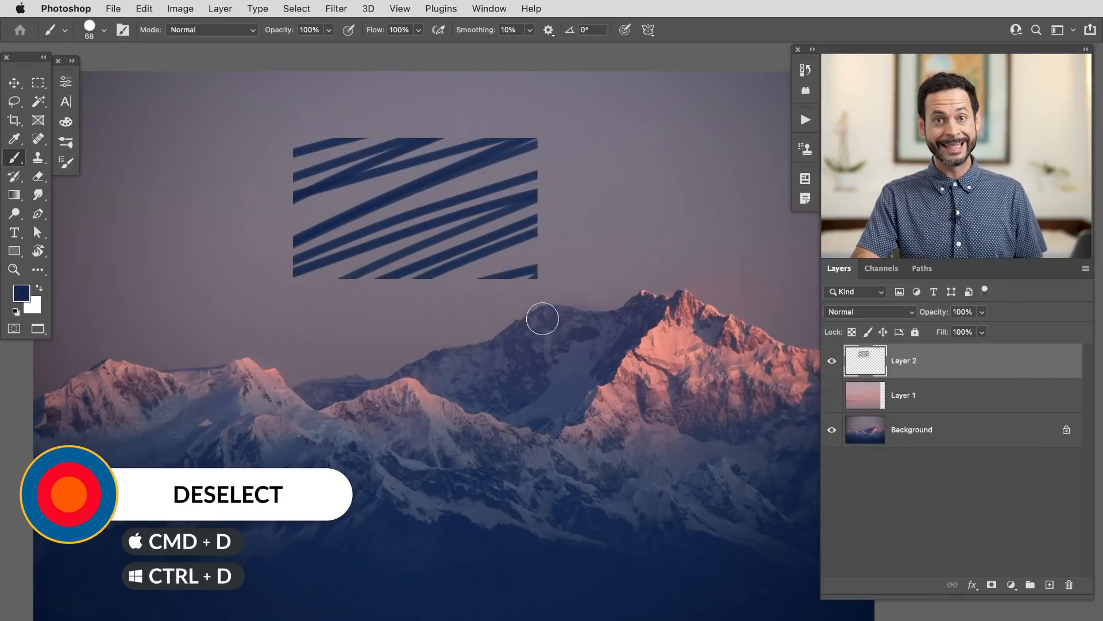
left_click(296, 8)
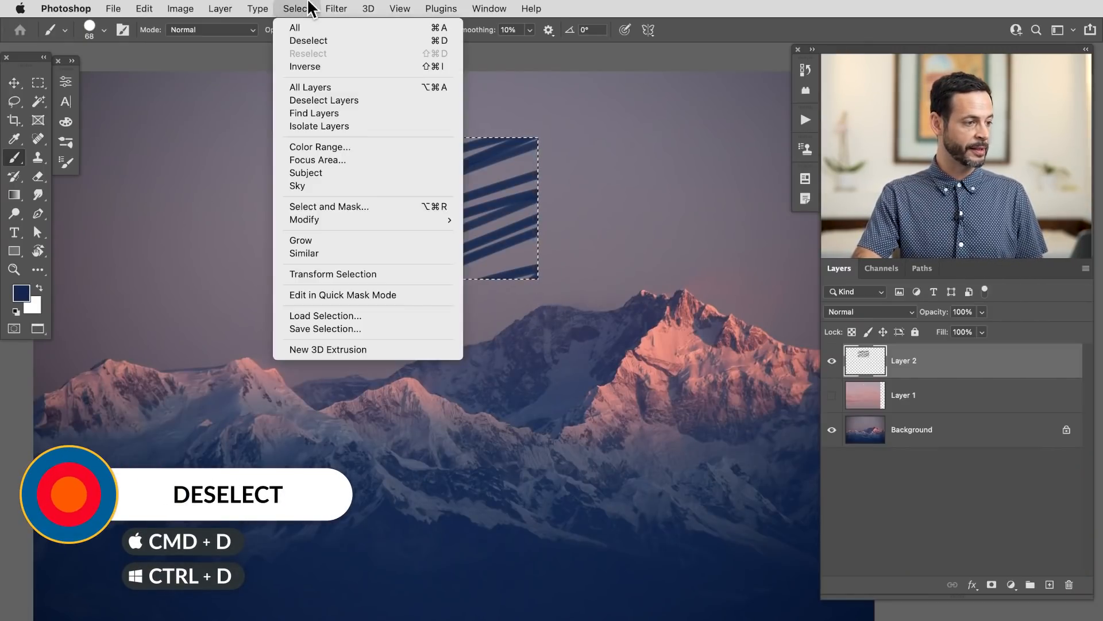
left_click(329, 42)
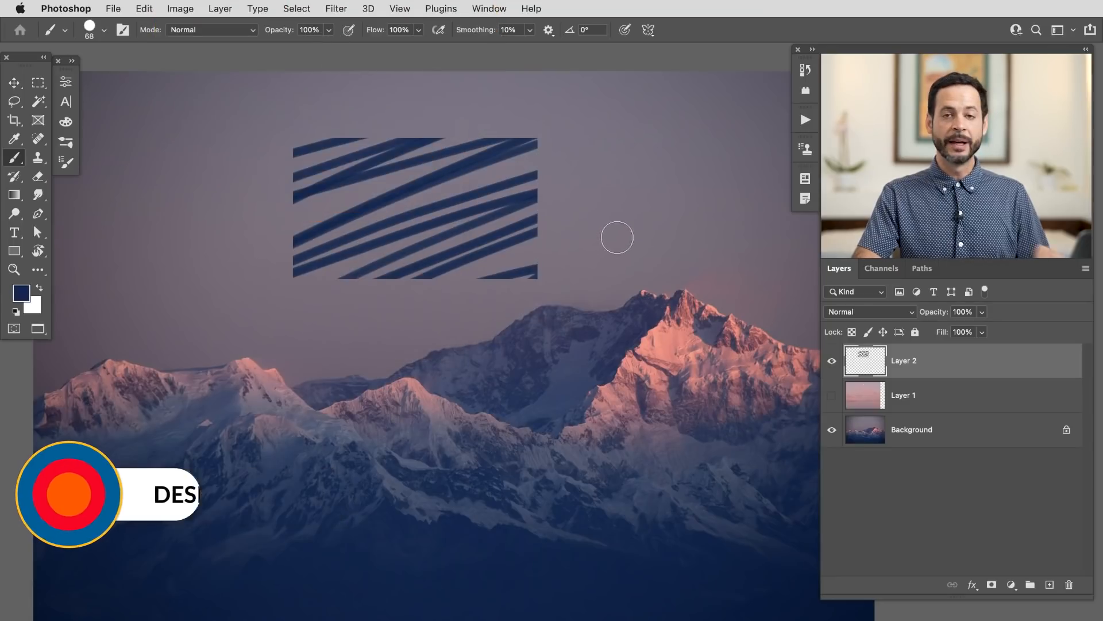
- Paint long brush strokes across the whole image without a selection, and undo all painting on Layer 2
mouse_move(93, 283)
left_mouse_down()
mouse_move(645, 114)
mouse_move(783, 153)
mouse_move(186, 544)
mouse_move(818, 286)
mouse_move(442, 605)
left_mouse_up()
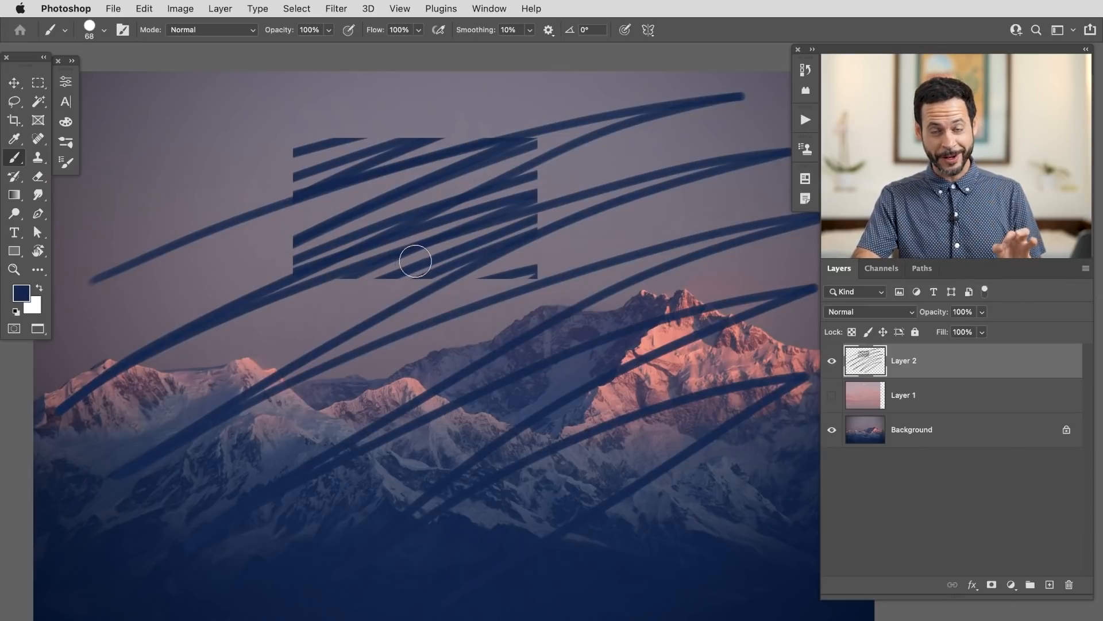
key("super+z")
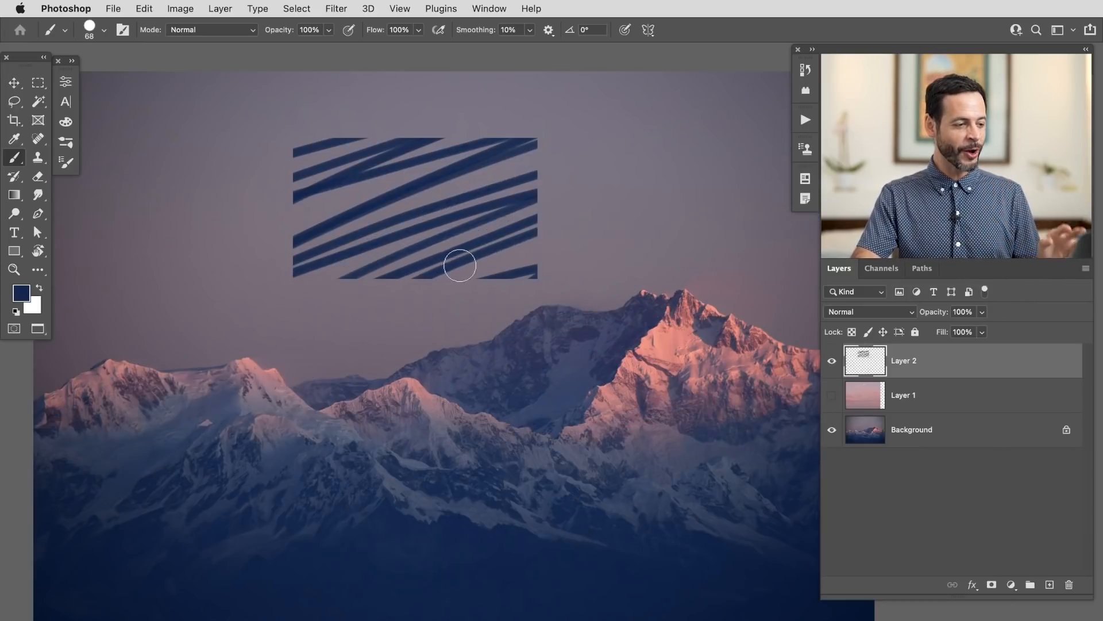
key("super+z")
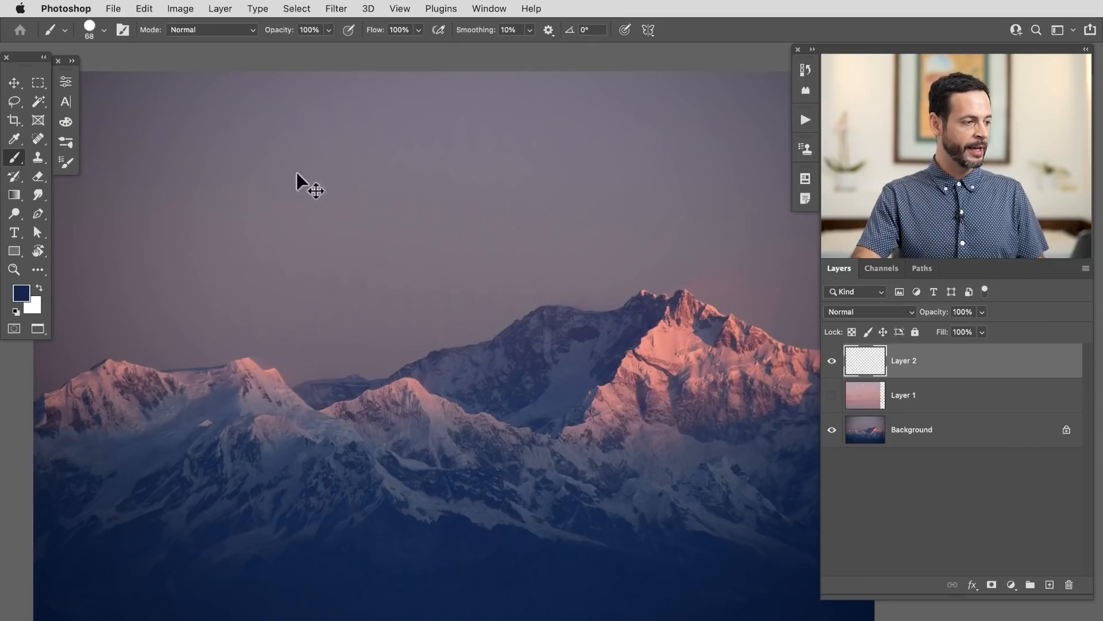
- Draw an unconstrained rectangular marquee selection in the sky and deselect it
left_click(36, 82)
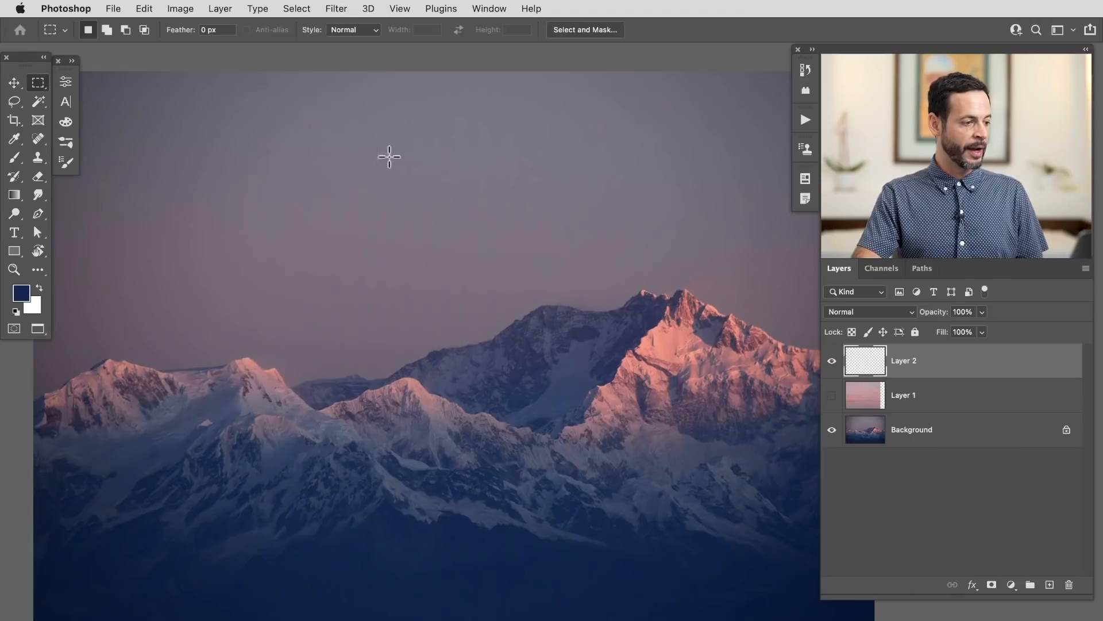
left_click_drag(449, 211, 503, 252)
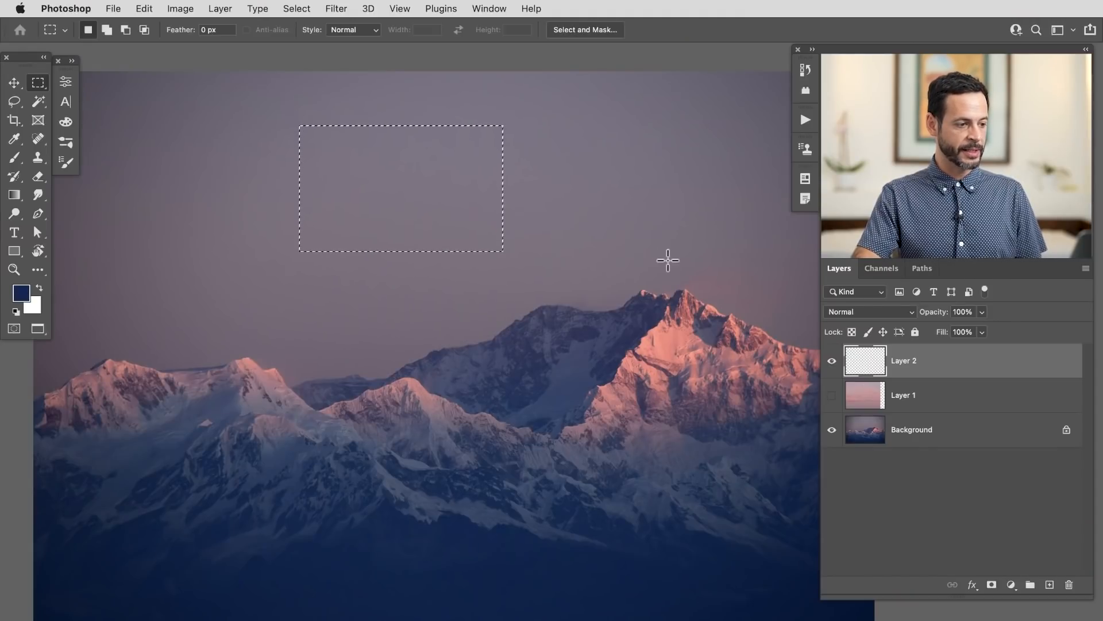
key("super+d")
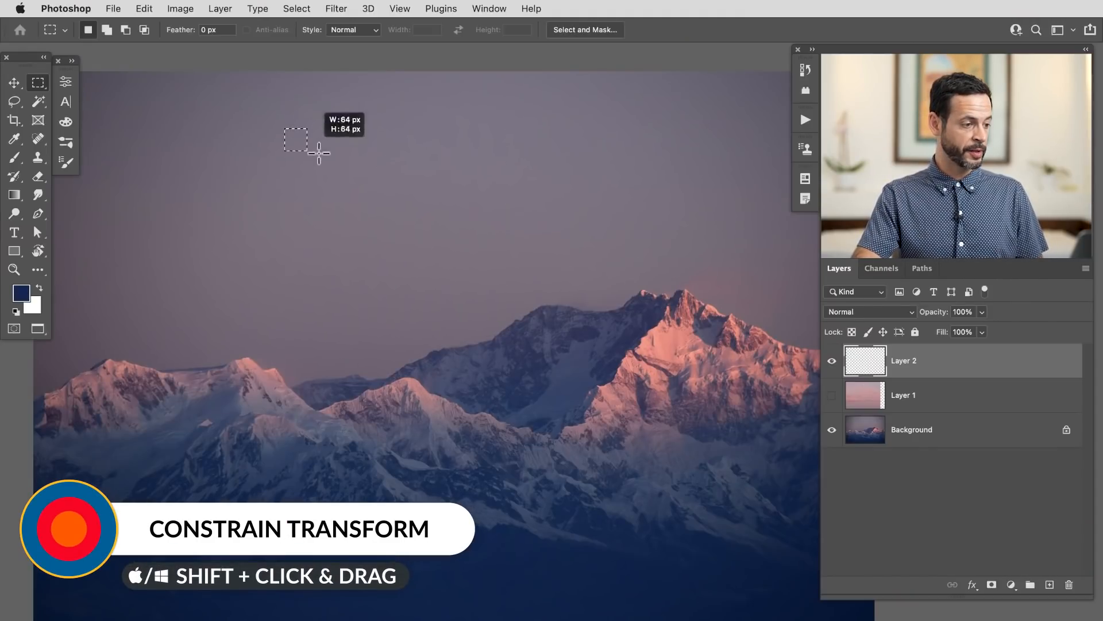
- Draw a constrained square selection in the sky and replace it with a larger square over the left mountains
left_click_drag(402, 219, 431, 253)
left_click_drag(354, 210, 422, 294)
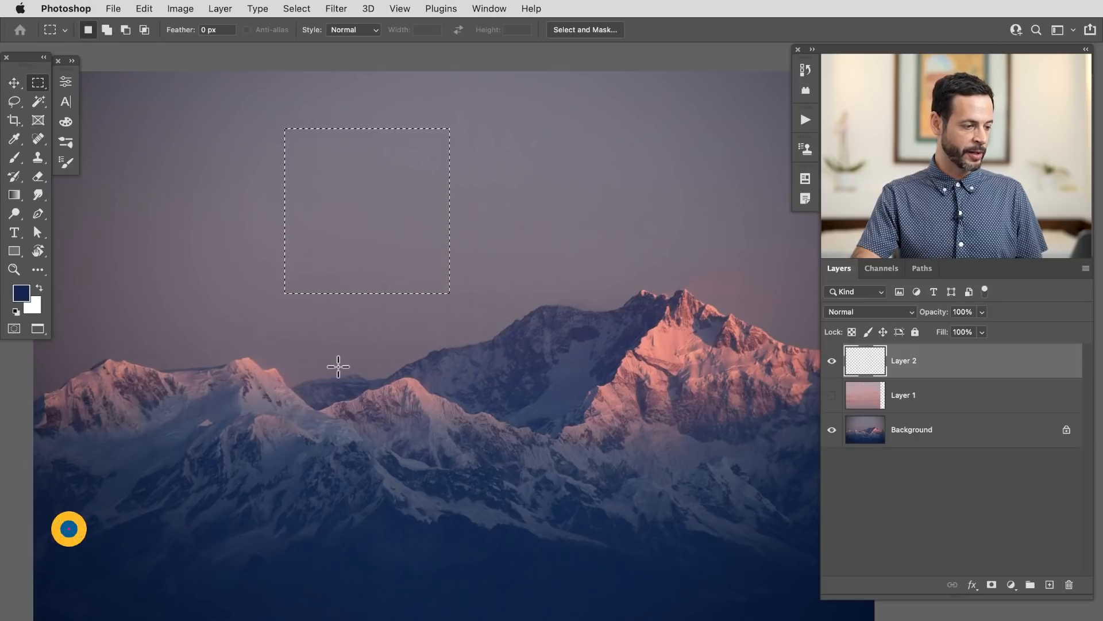
left_click_drag(359, 372, 422, 438)
left_click_drag(470, 478, 496, 570)
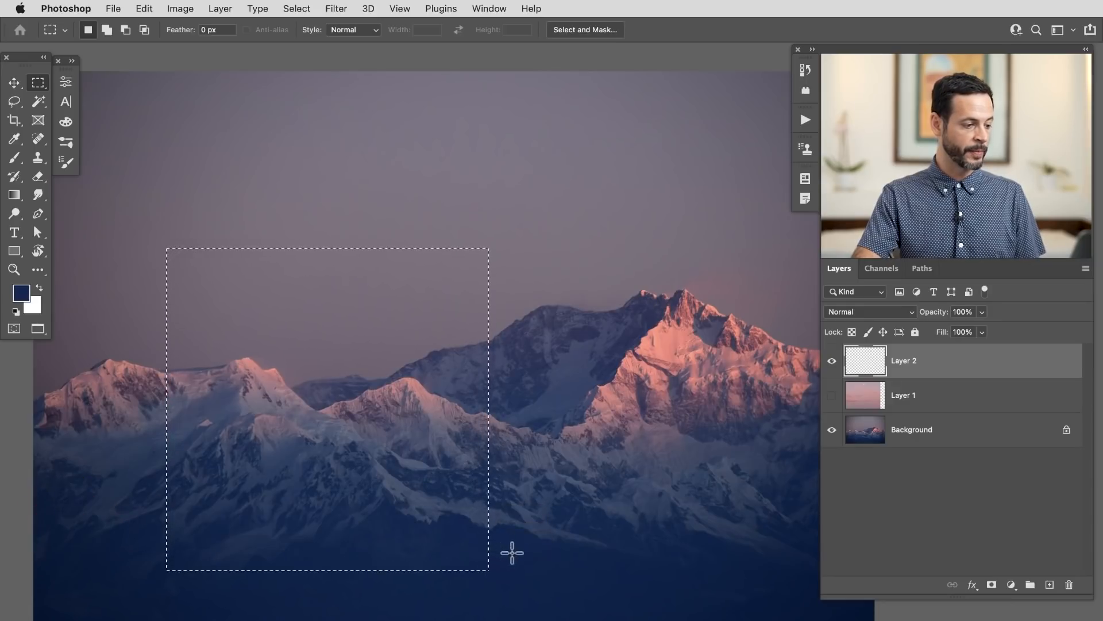
- Duplicate the selected square of the Background onto a new layer and move the copy to the middle of the image
left_click(930, 440)
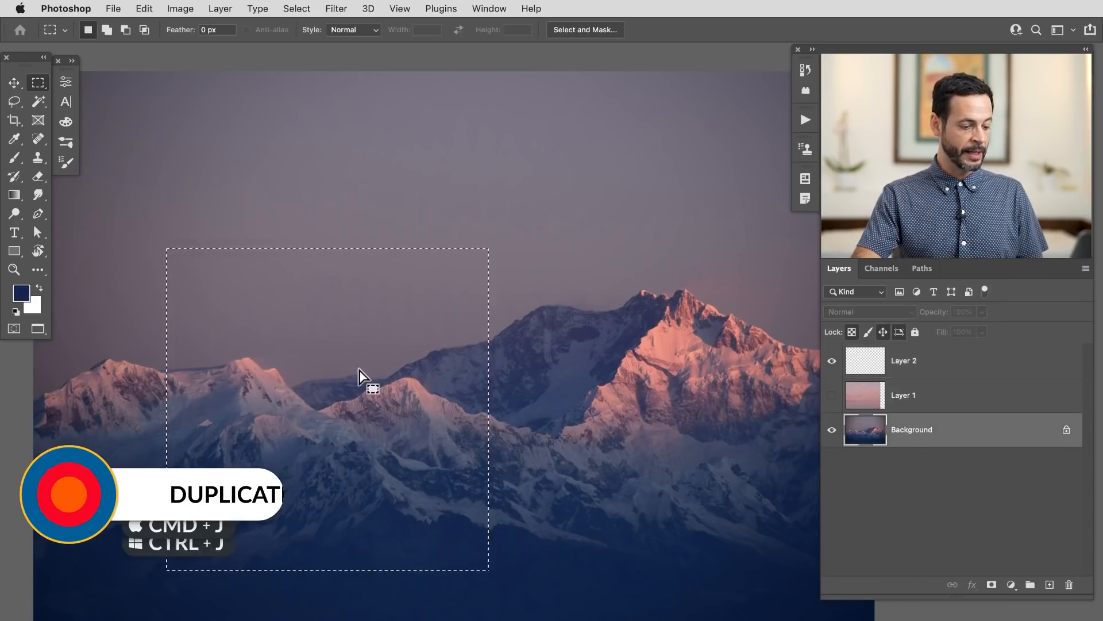
key("super+j")
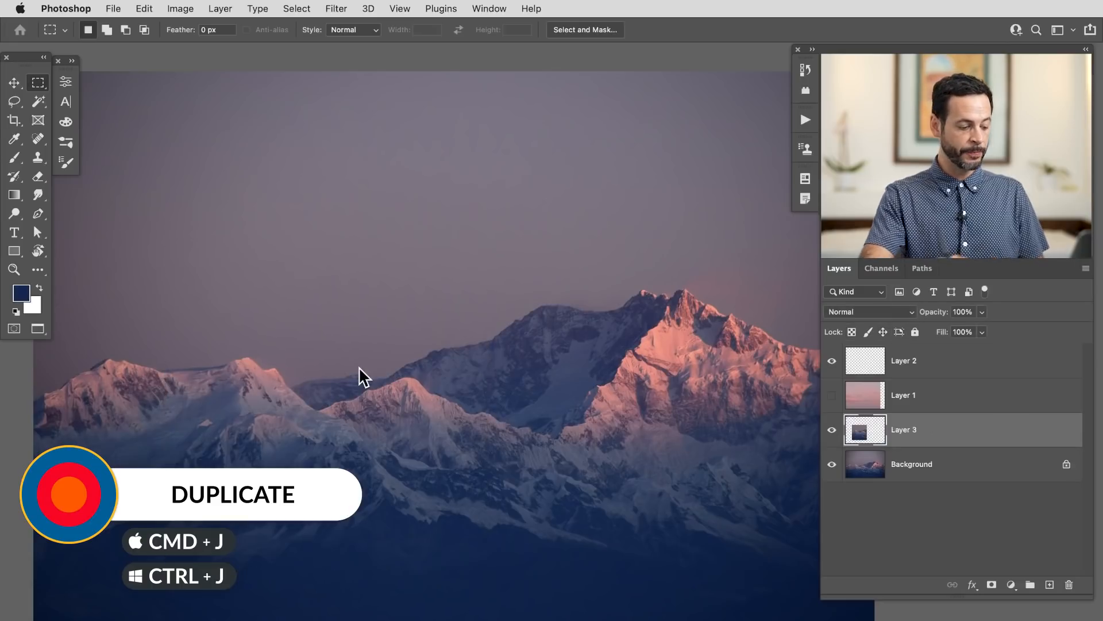
key("v")
left_click_drag(360, 411, 579, 277)
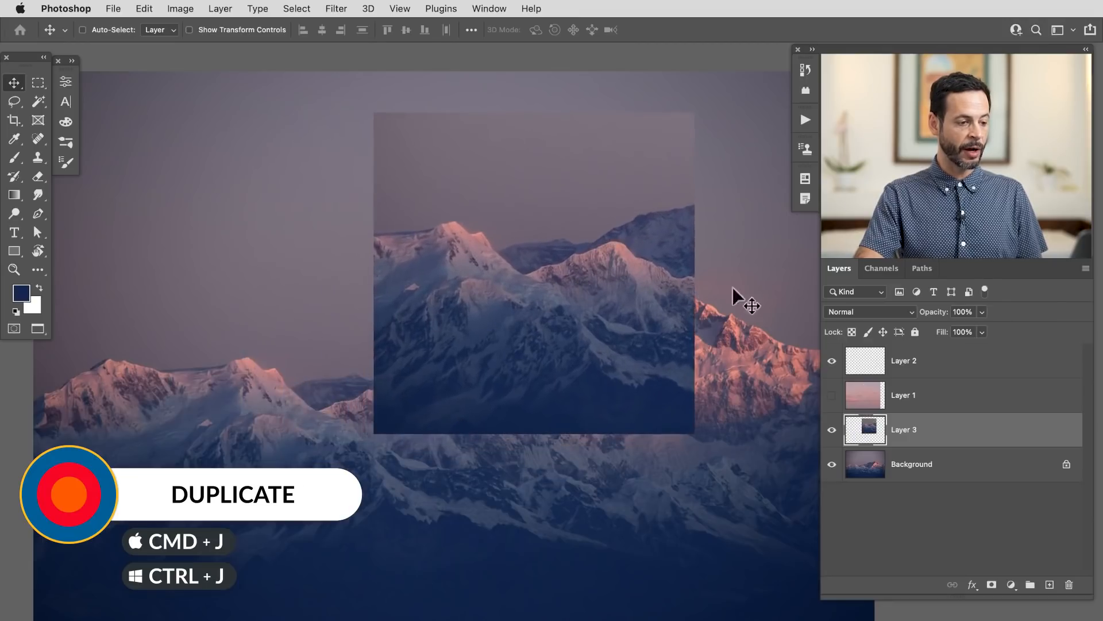
left_click_drag(621, 362, 568, 400)
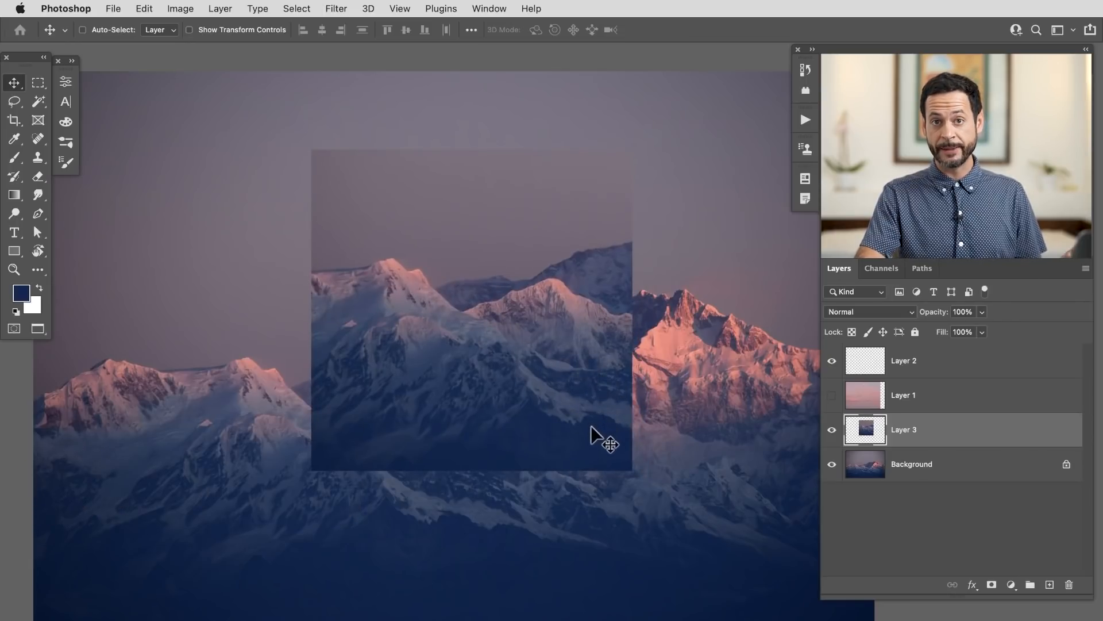
- Undo the moves and the duplication to bring back the square selection over the left mountains
key("super+z")
key("super+z")
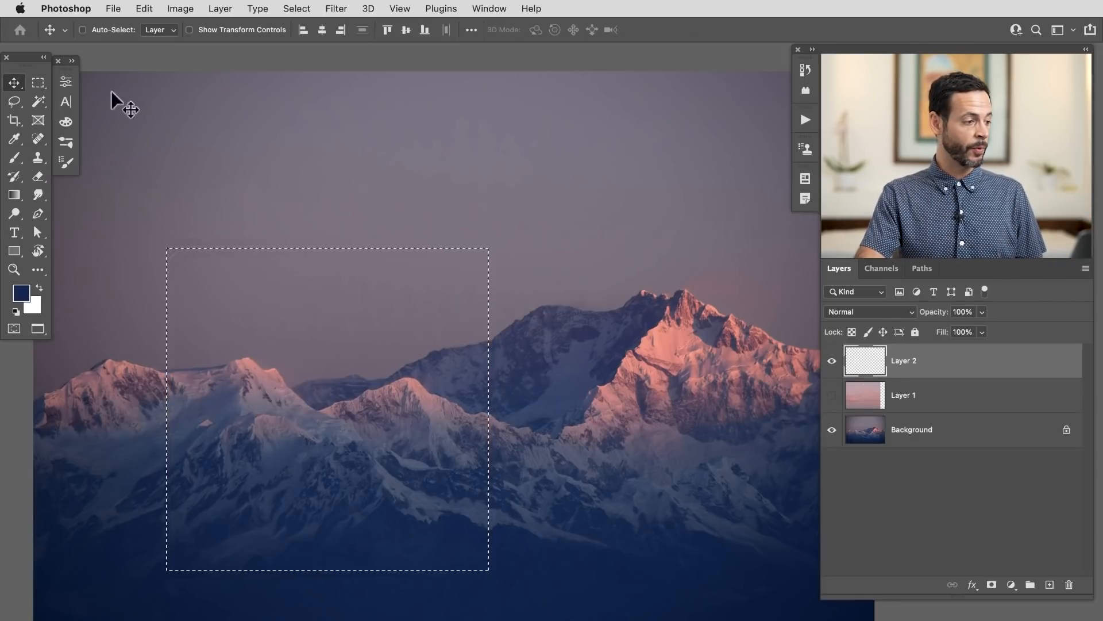
- Add an overlapping rectangle to the square selection, extending it up and right into the sky with the Rectangular Marquee tool
left_click(38, 82)
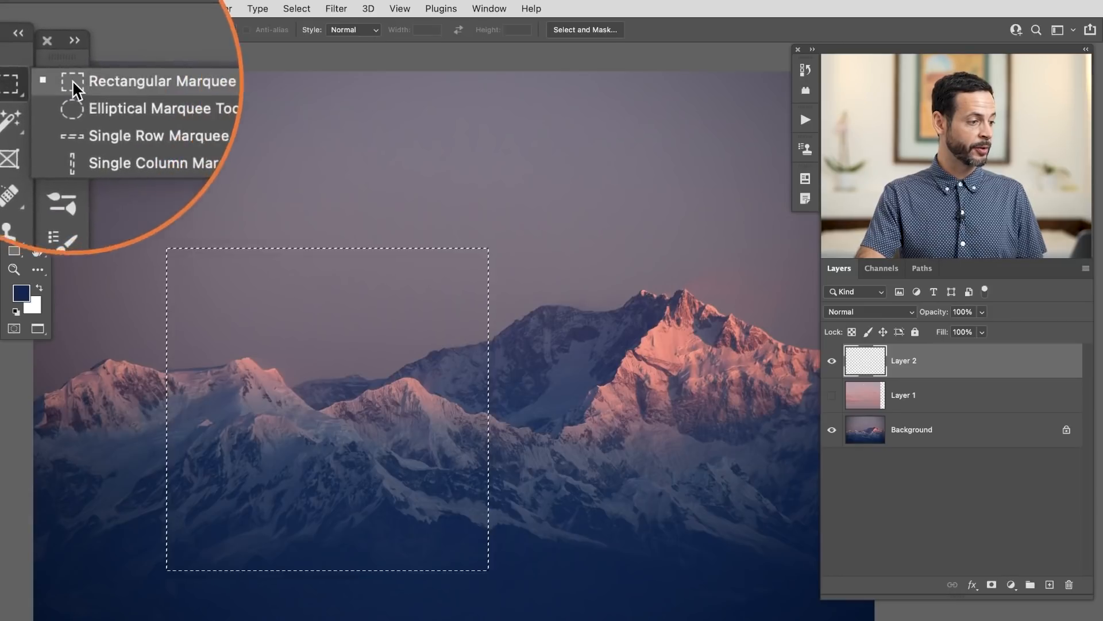
left_click(110, 85)
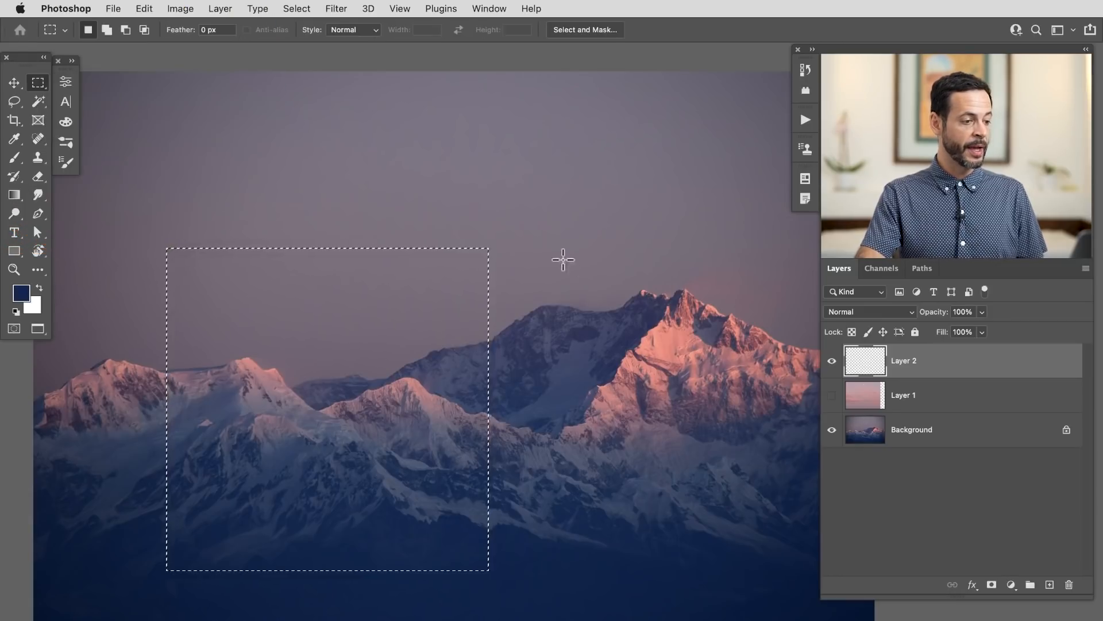
key("shift")
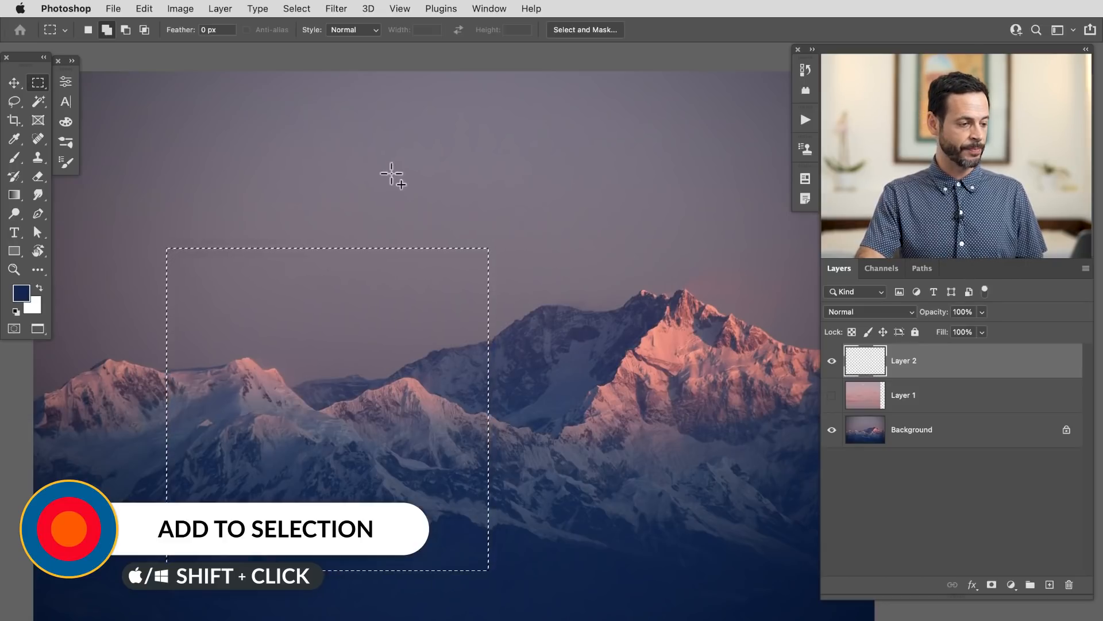
left_click_drag(396, 144, 611, 346)
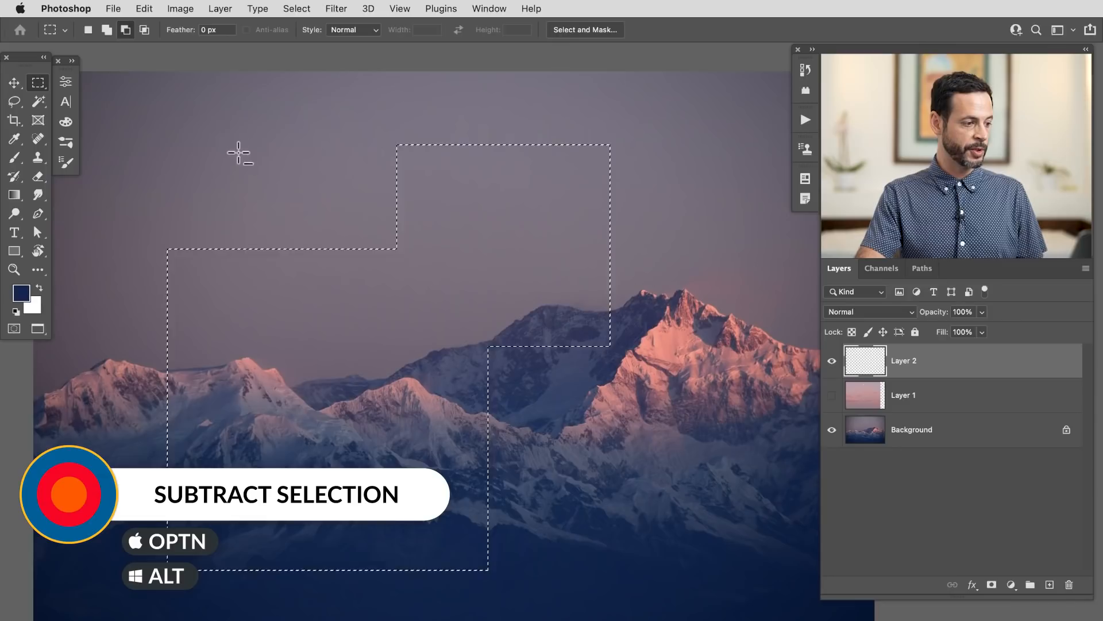
- Subtract a vertical notch from the selection's upper left part and a horizontal notch from its upper right edge
left_click_drag(355, 432, 359, 505)
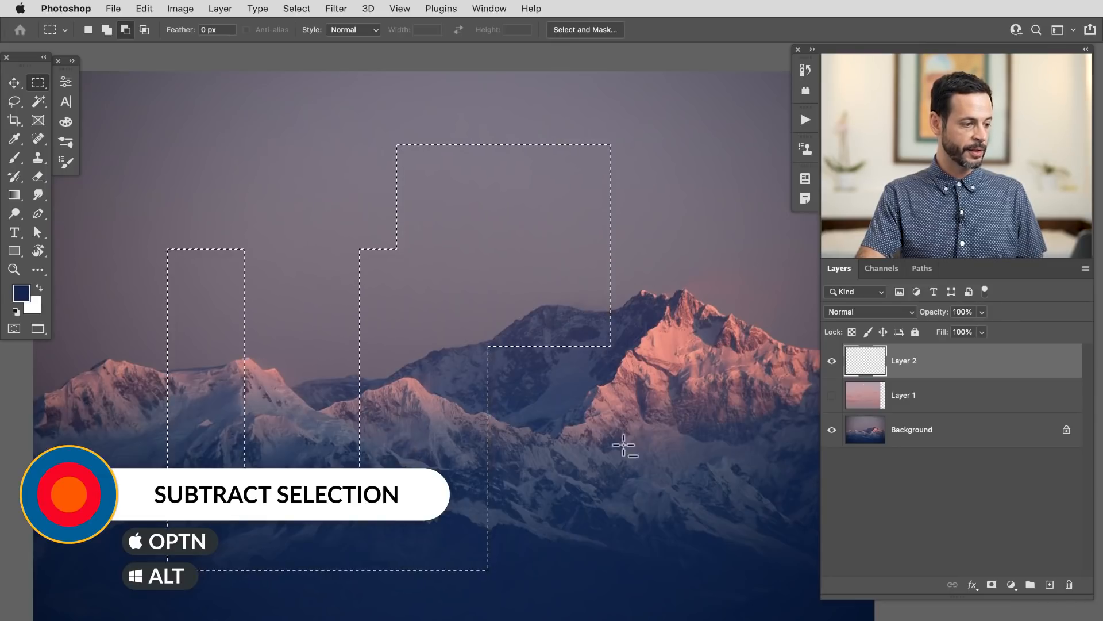
left_click_drag(679, 214, 476, 265)
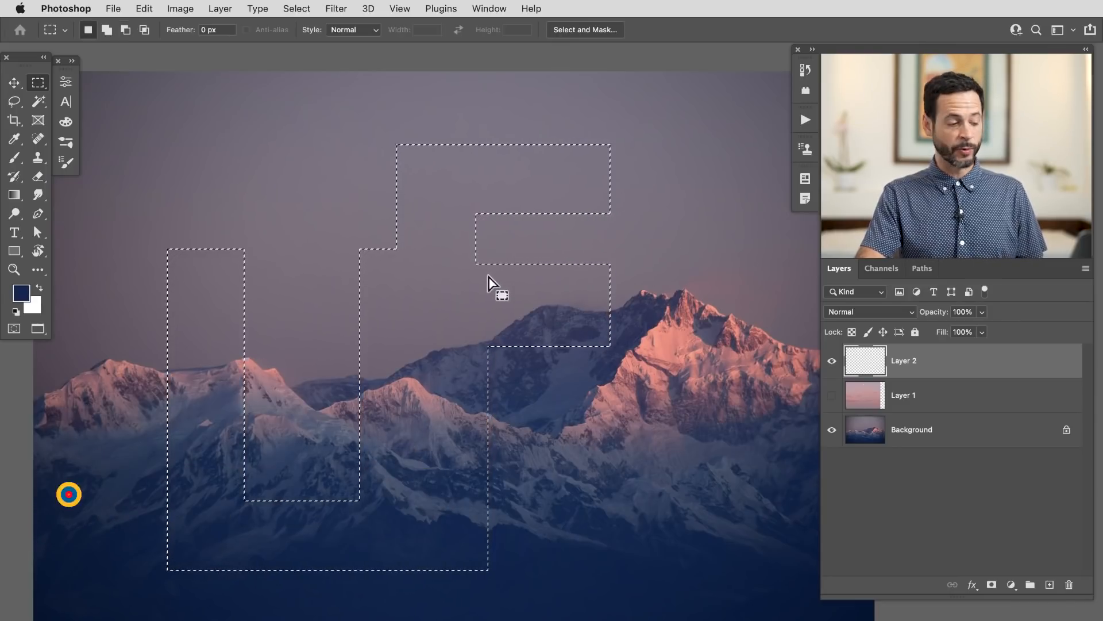
- Intersect the selection down to a small block on the dark ridge, and extend it with a sky rectangle and a tall rectangle below
key("shift")
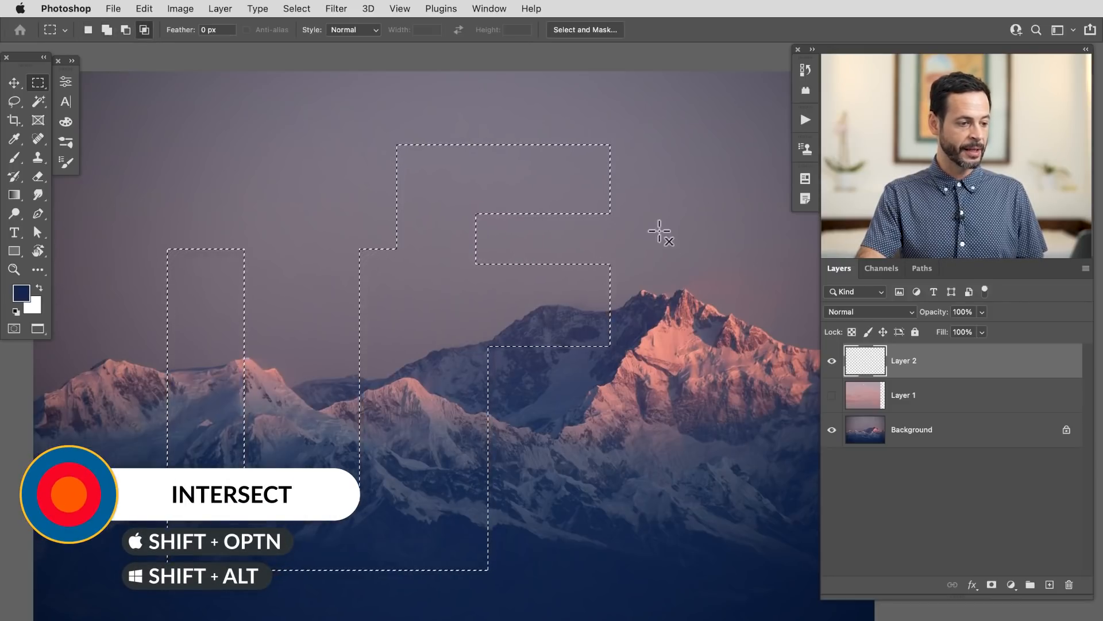
left_click_drag(538, 390, 581, 434)
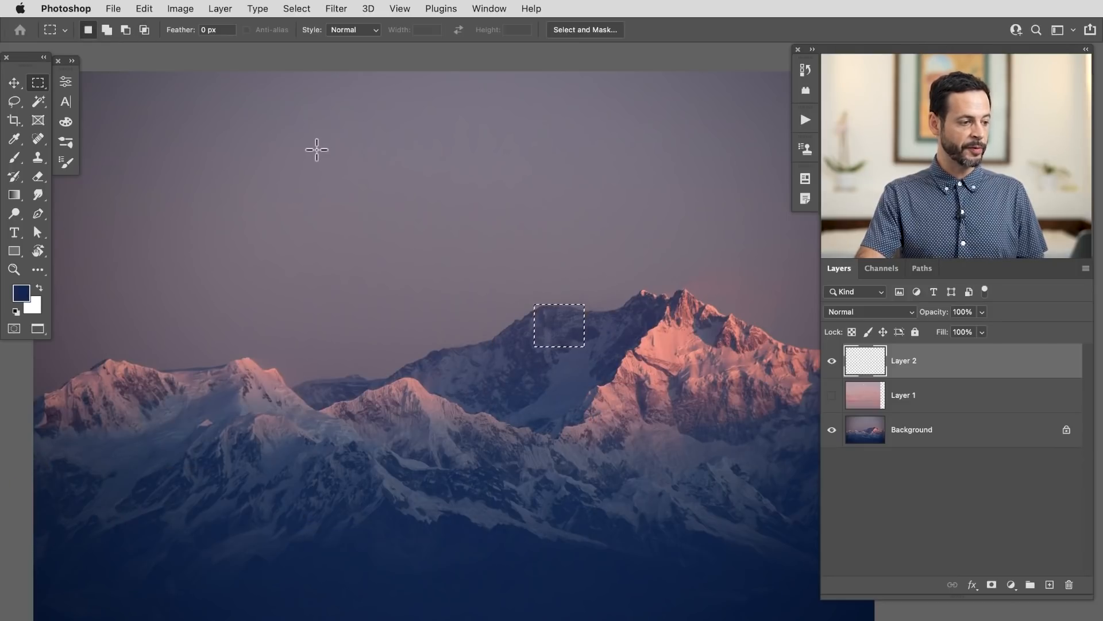
left_click_drag(325, 154, 564, 330)
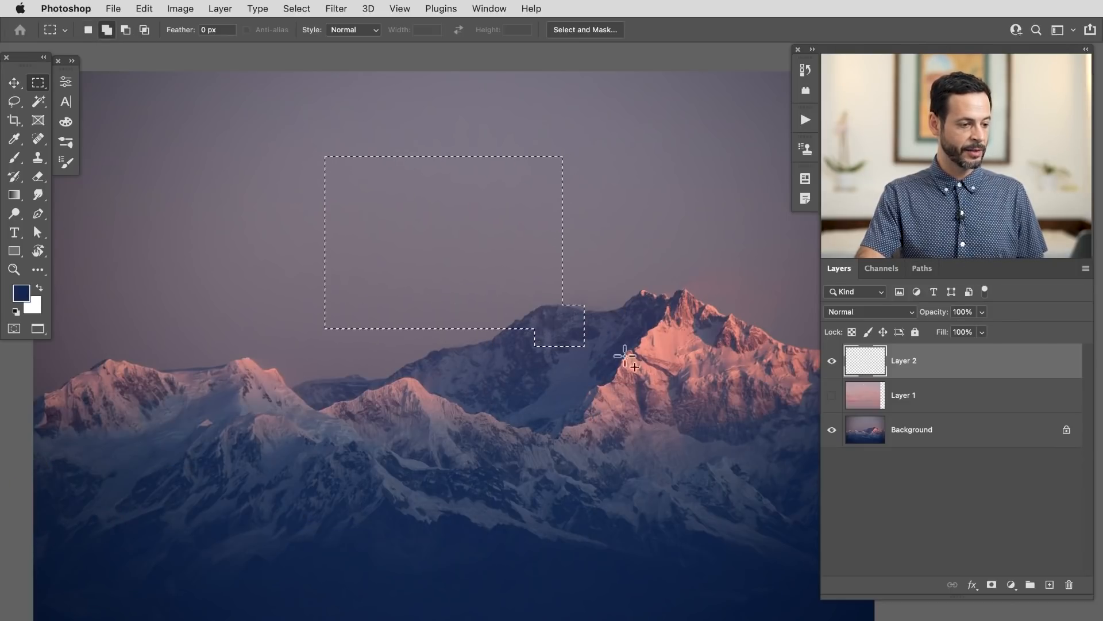
left_click_drag(374, 273, 530, 522)
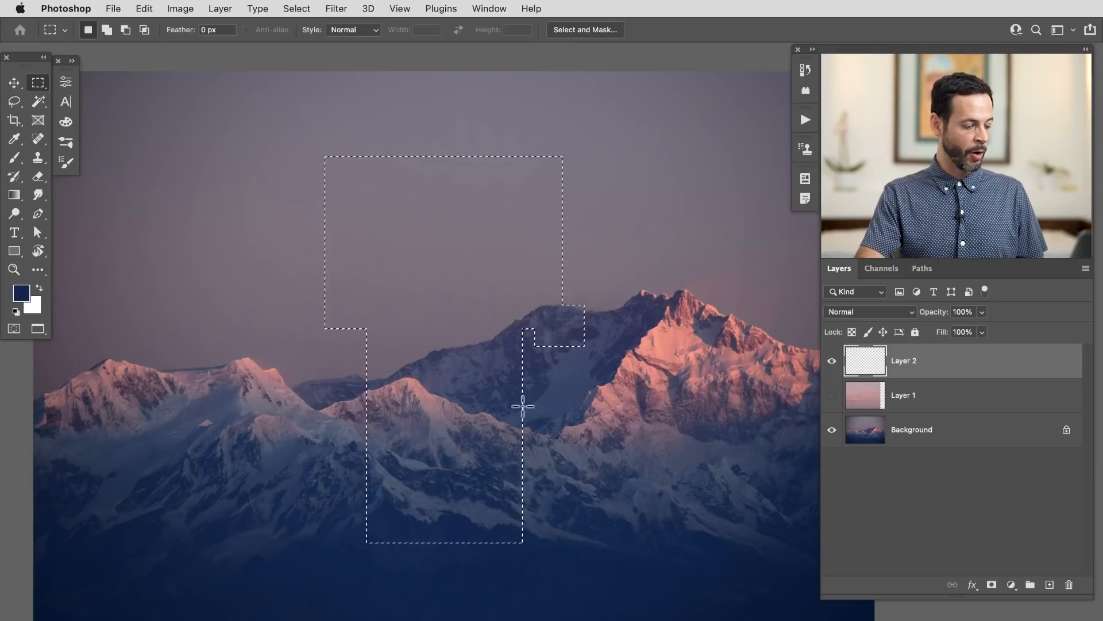
- Subtract two notches from the selection's right side and intersect it twice with rectangles, keeping a small block at the dark ridge's left end
key("alt")
left_click_drag(664, 209, 388, 280)
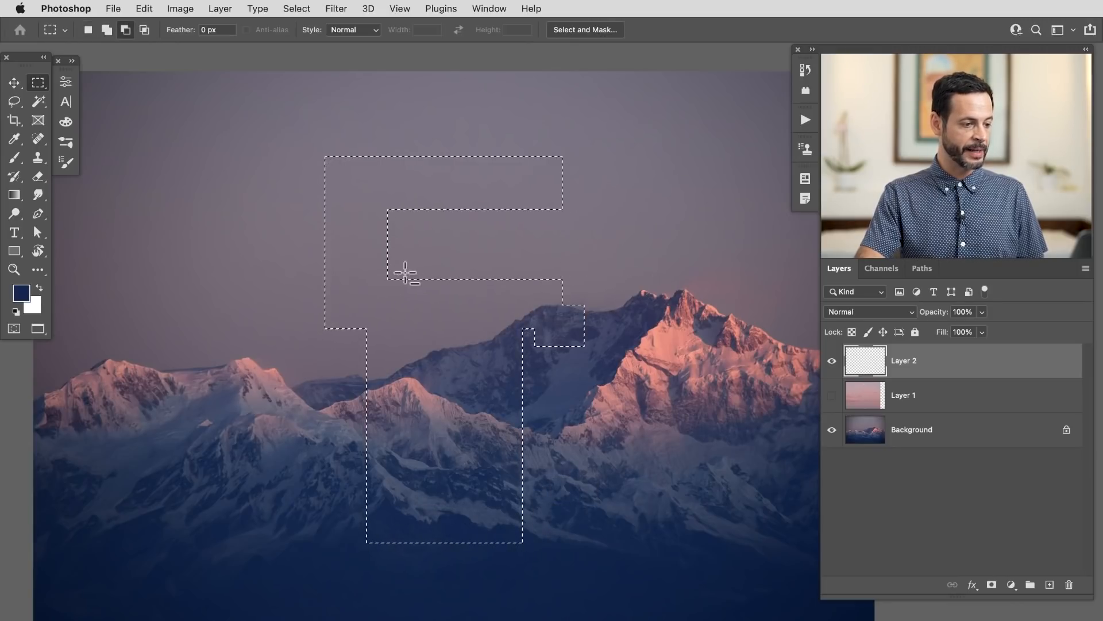
left_click_drag(459, 465, 442, 484)
key("shift")
left_click_drag(284, 124, 459, 581)
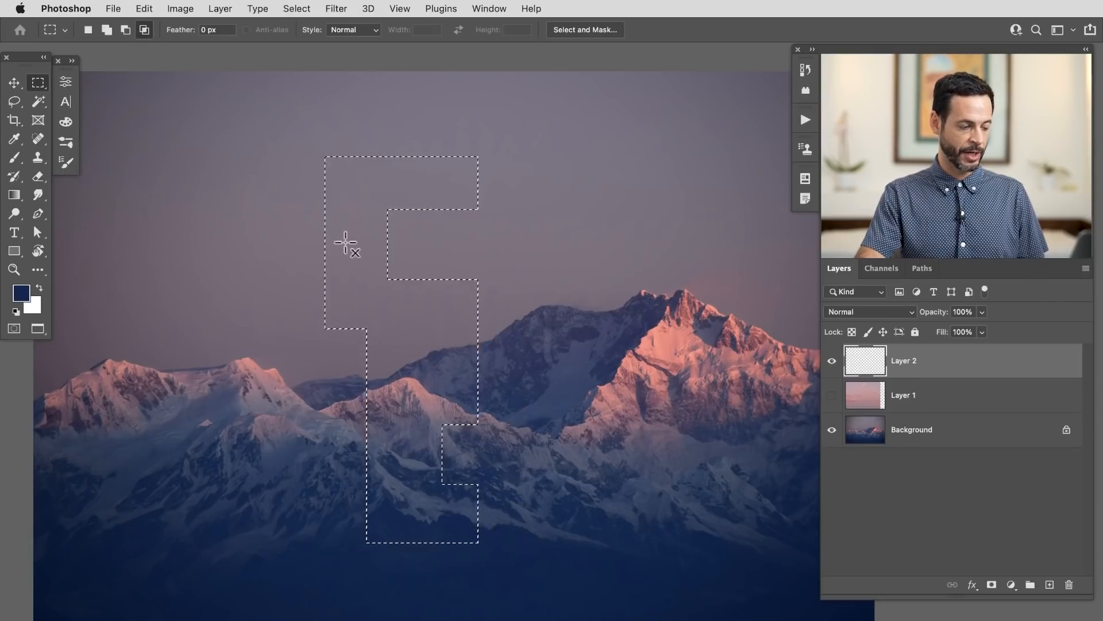
left_click_drag(433, 323, 390, 382)
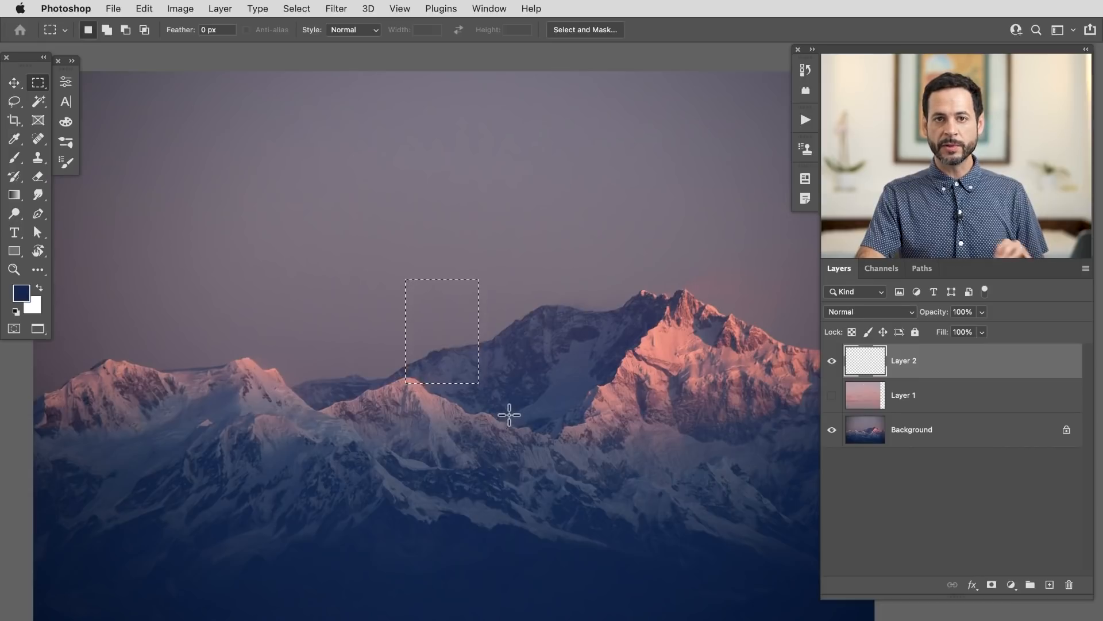
- Select a new rectangle of sky and add an overlapping circle at its lower right with the Elliptical Marquee tool
left_click_drag(386, 310, 460, 310)
left_click(39, 82)
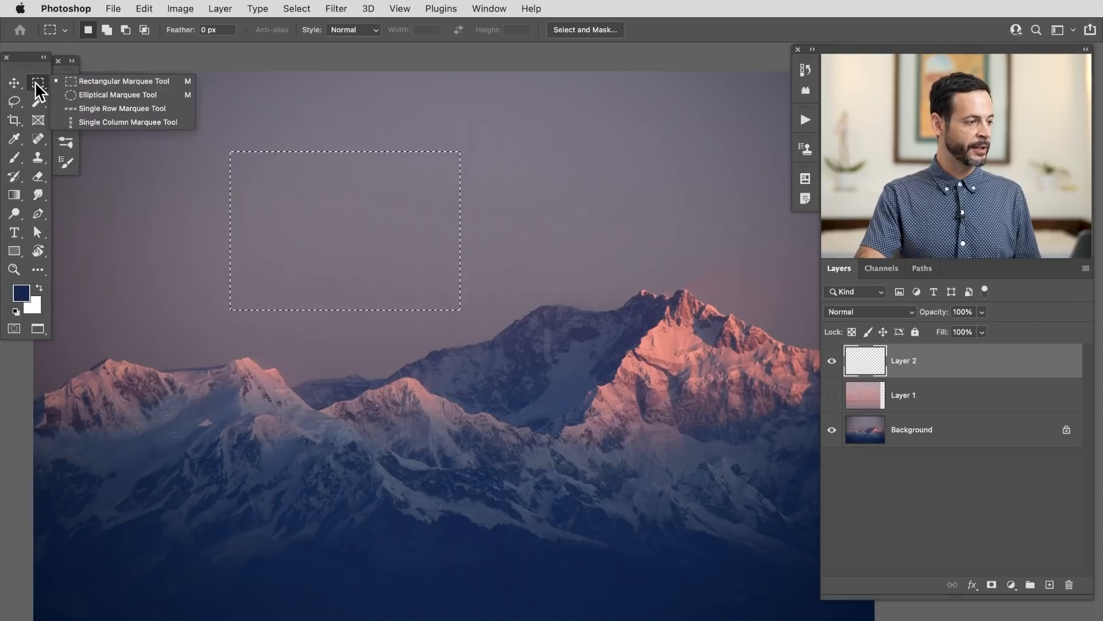
left_click(109, 95)
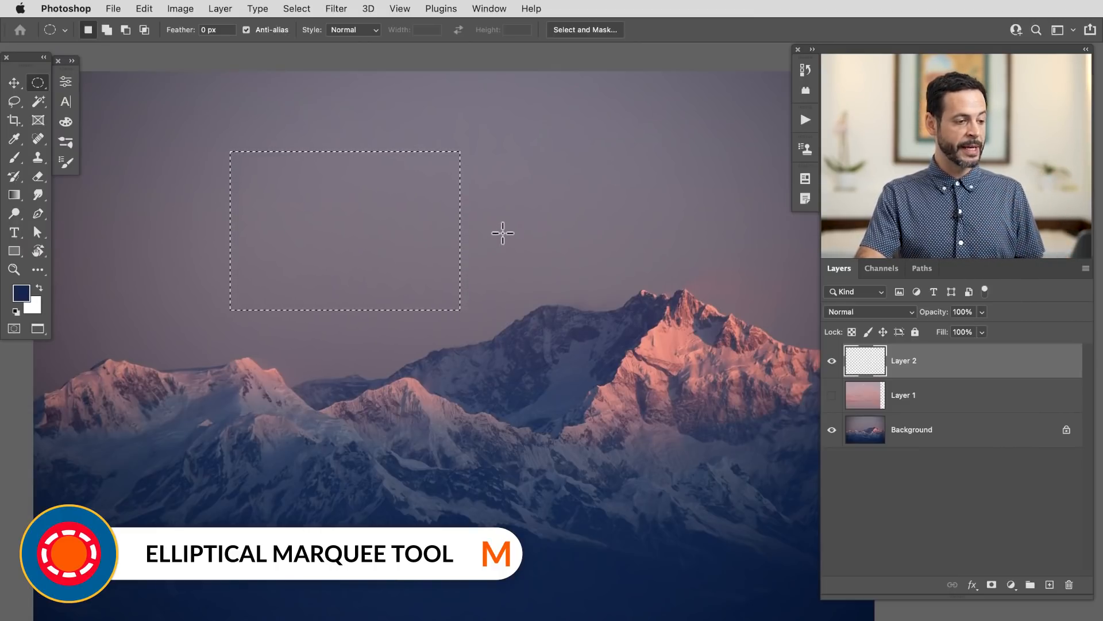
left_click_drag(484, 217, 562, 410)
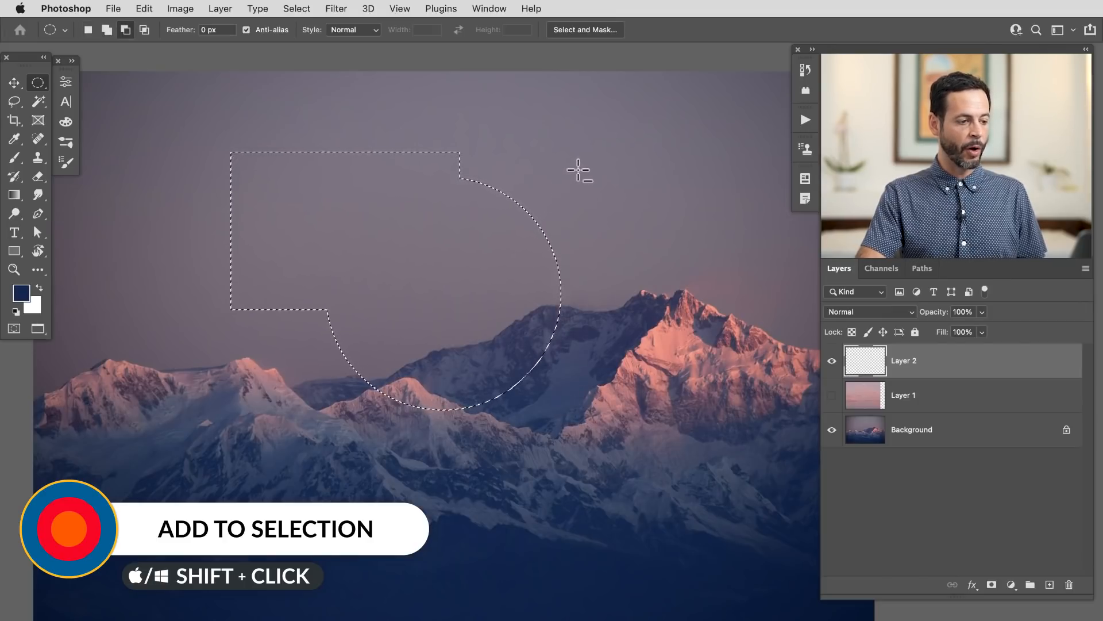
- Subtract an ellipse from the selection's upper right and intersect the rest with another ellipse, keeping a leaf shape above the middle mountains
left_click_drag(607, 147, 482, 306)
left_click_drag(332, 434, 524, 311)
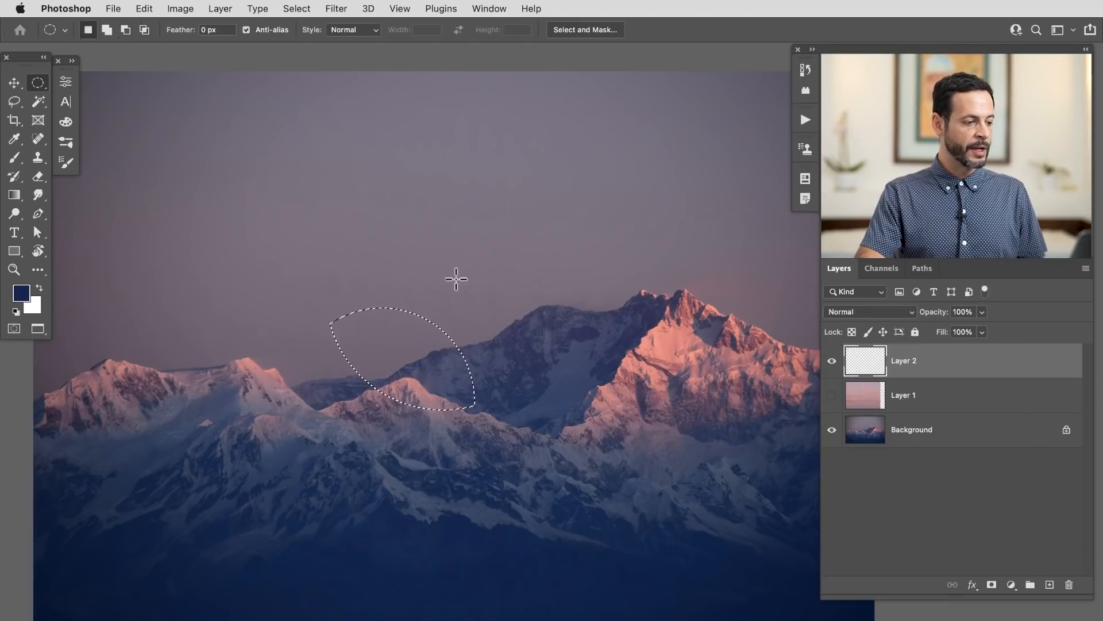
- Select a circle around the highest peak, copy it from the Background onto a new layer and move the copy to the image's middle
left_click_drag(348, 197, 807, 471)
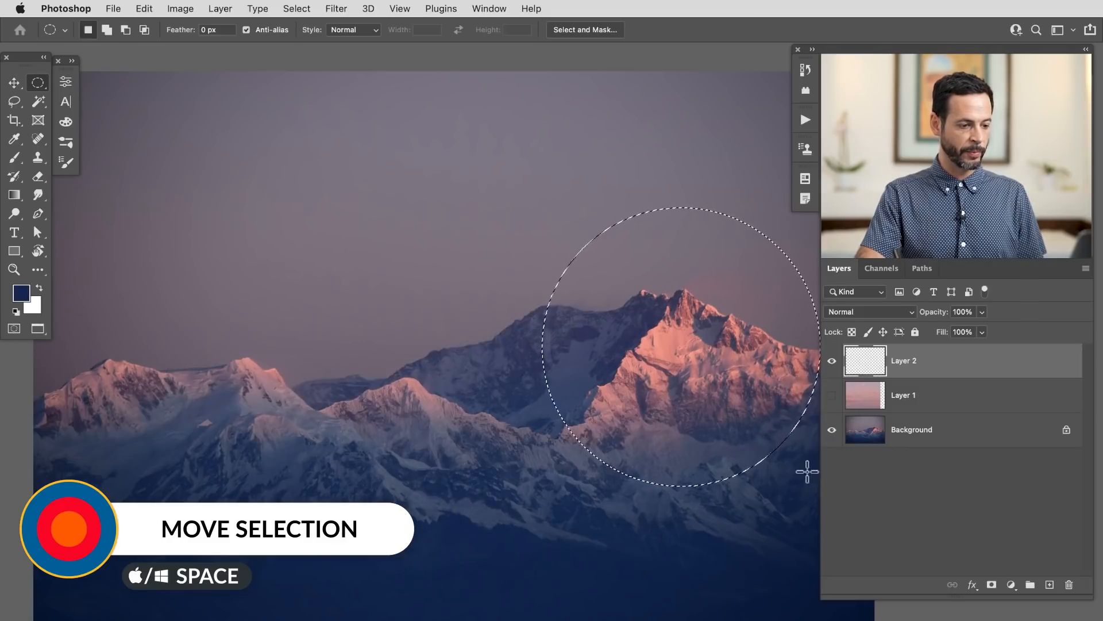
left_click(929, 433)
key("super+j")
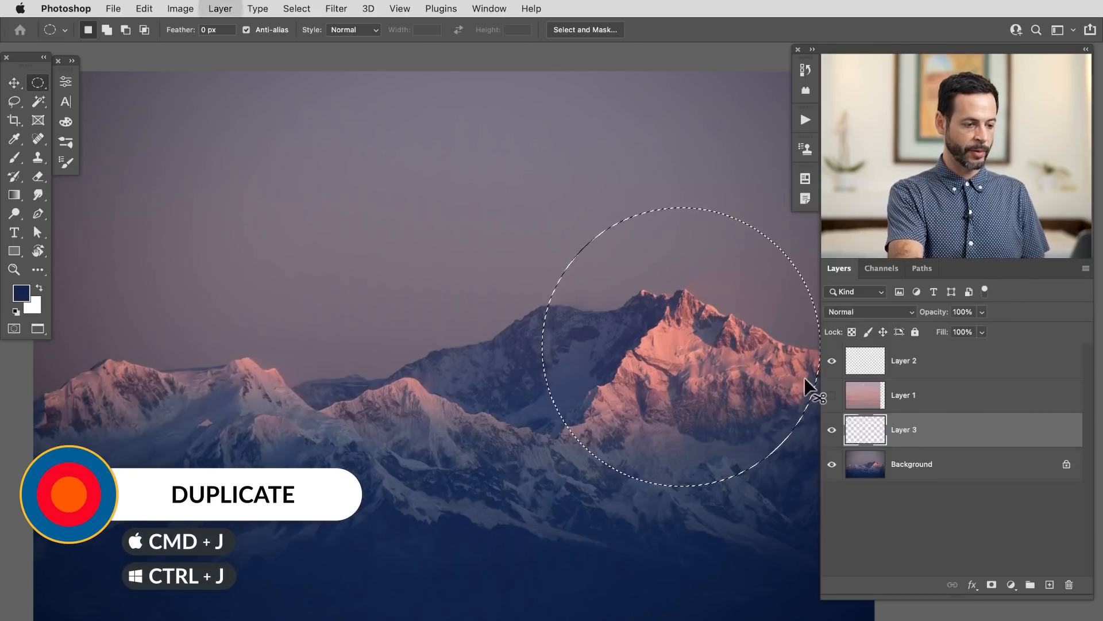
key("v")
left_click_drag(614, 304, 430, 300)
- Add a white Solid Color fill layer directly above the Background, behind the circular mountain copy
left_click(959, 471)
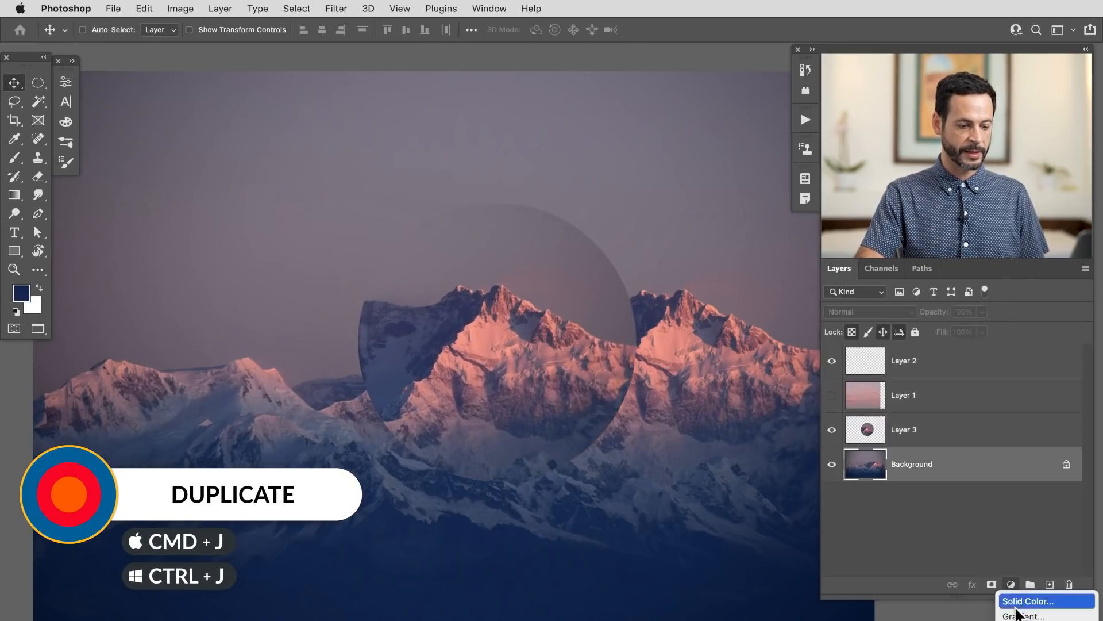
left_click(1026, 601)
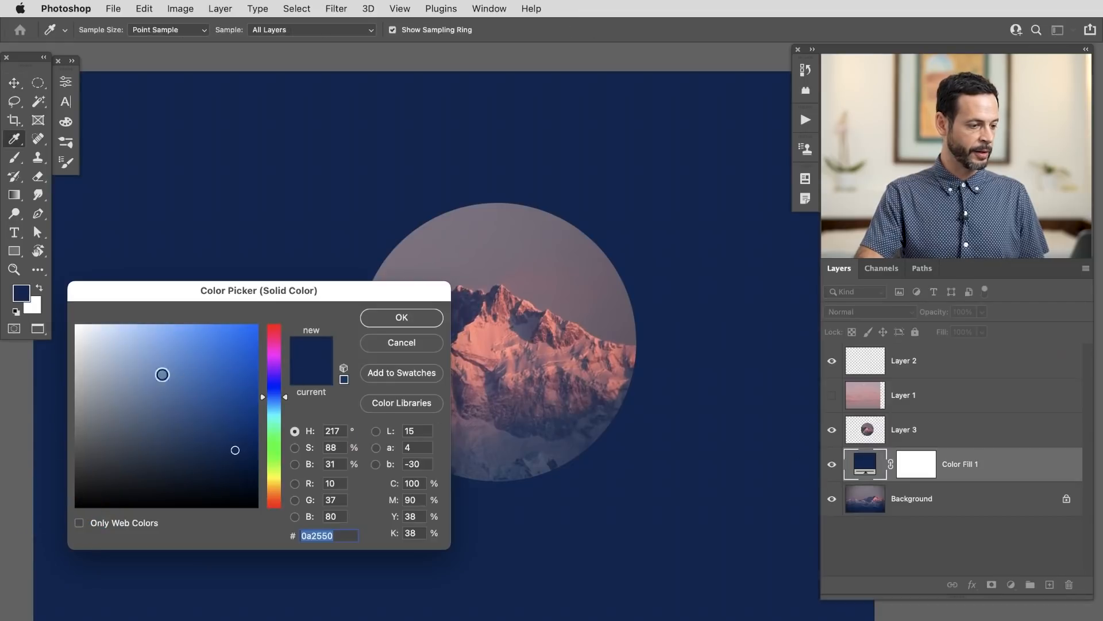
left_click_drag(177, 392, 75, 324)
left_click(400, 320)
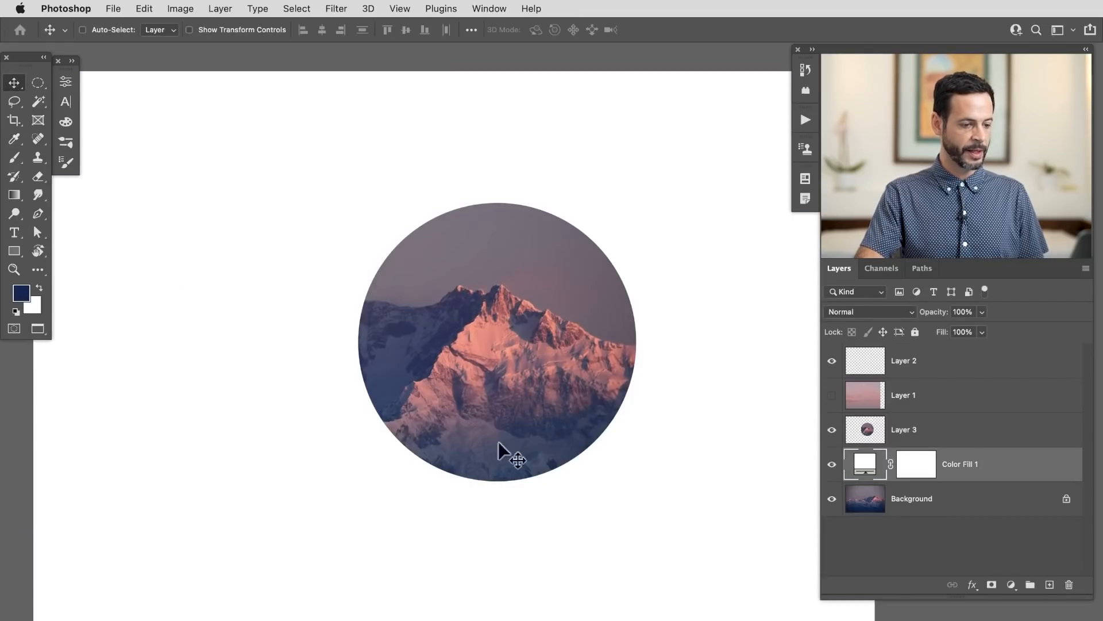
- Delete the colour fill layer, the circular mountain copy and the empty Layer 2
key("Delete")
left_click(974, 435)
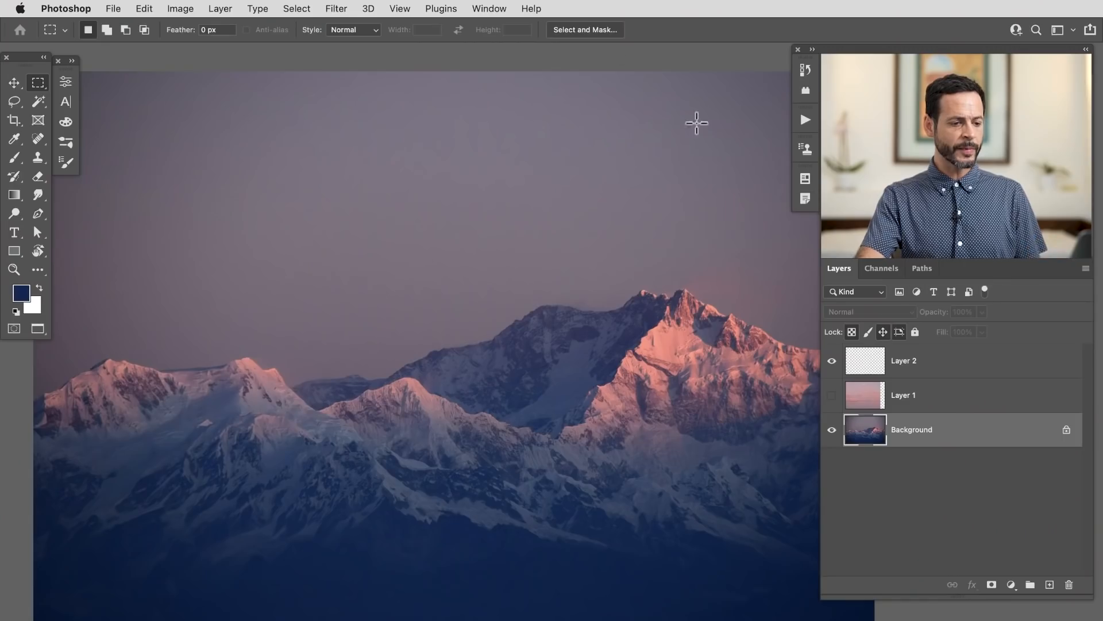
left_click(942, 371)
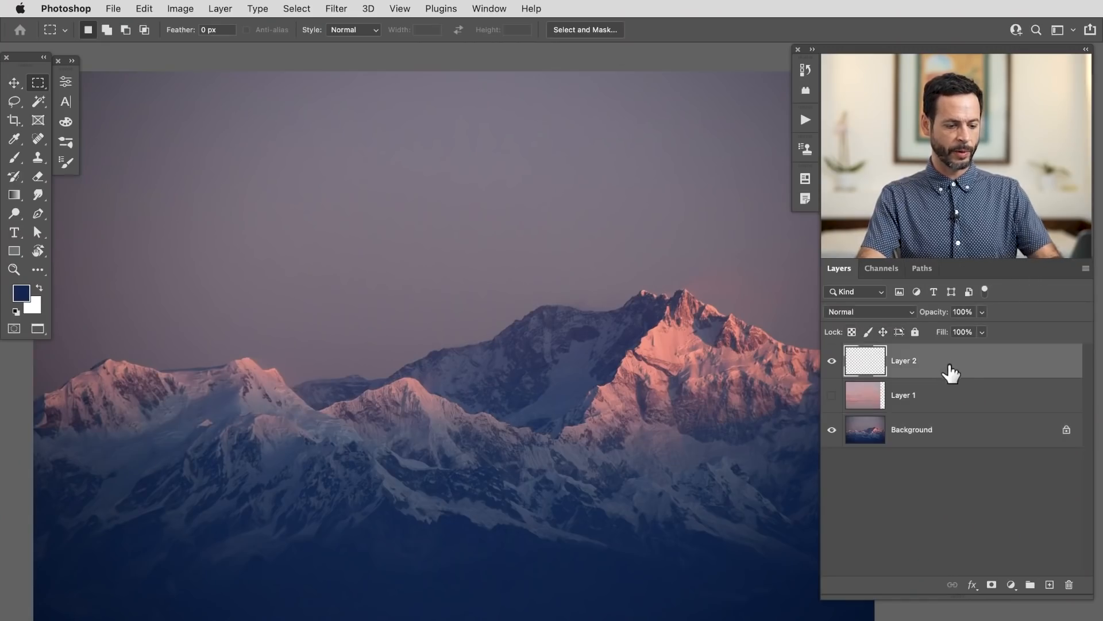
key("Delete")
- Show Layer 1 to preview the pink sky and hide it again
left_click(832, 361)
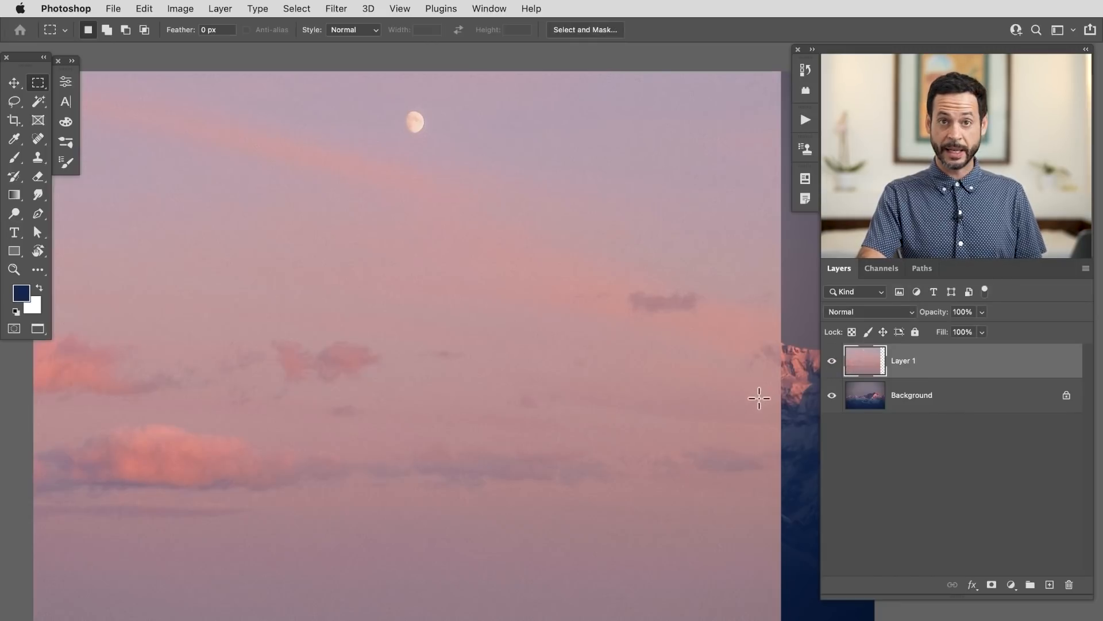
left_click(832, 361)
- Select the Background's sky across the full image width, down to just above the highest peak, with the Rectangular Marquee tool
left_click(943, 405)
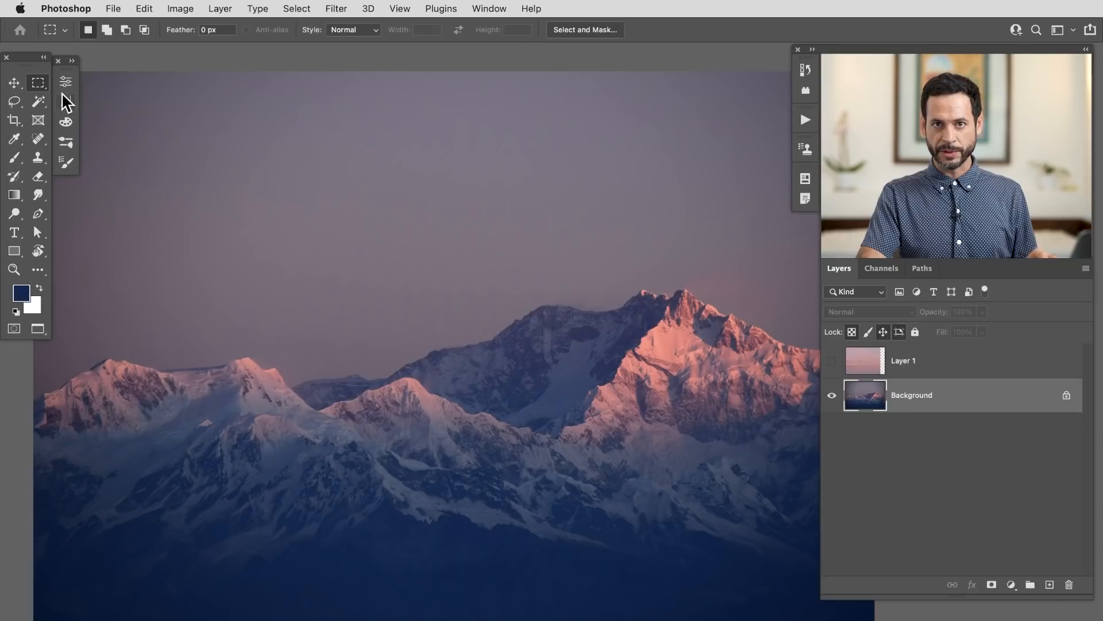
left_click(33, 84)
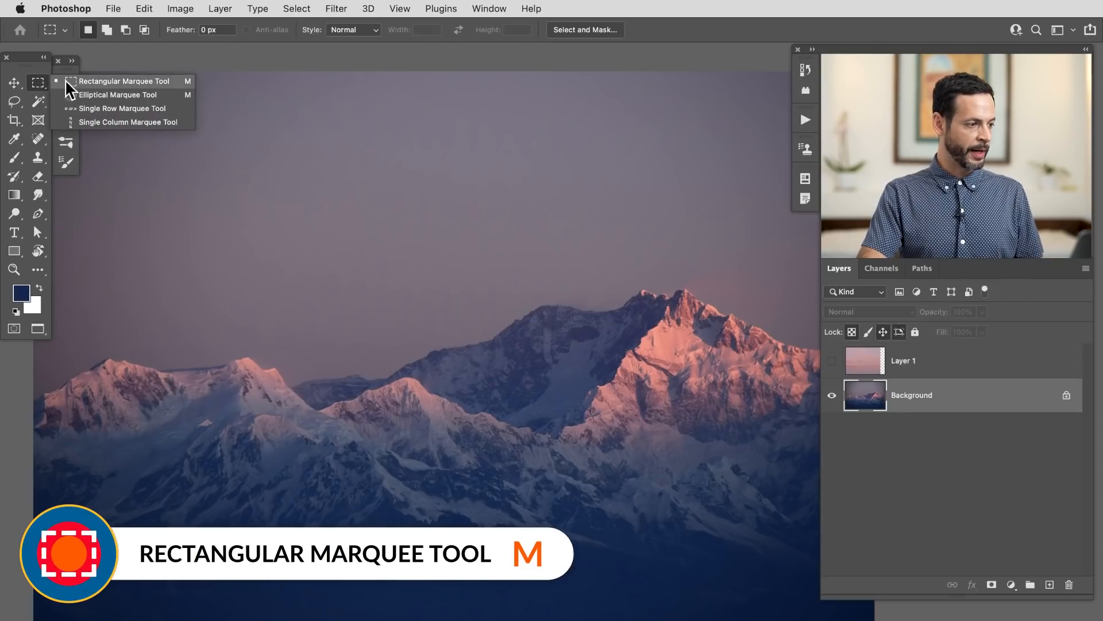
left_click(85, 82)
left_click_drag(402, 189, 401, 255)
left_click_drag(199, 175, 978, 329)
left_click_drag(684, 326, 586, 295)
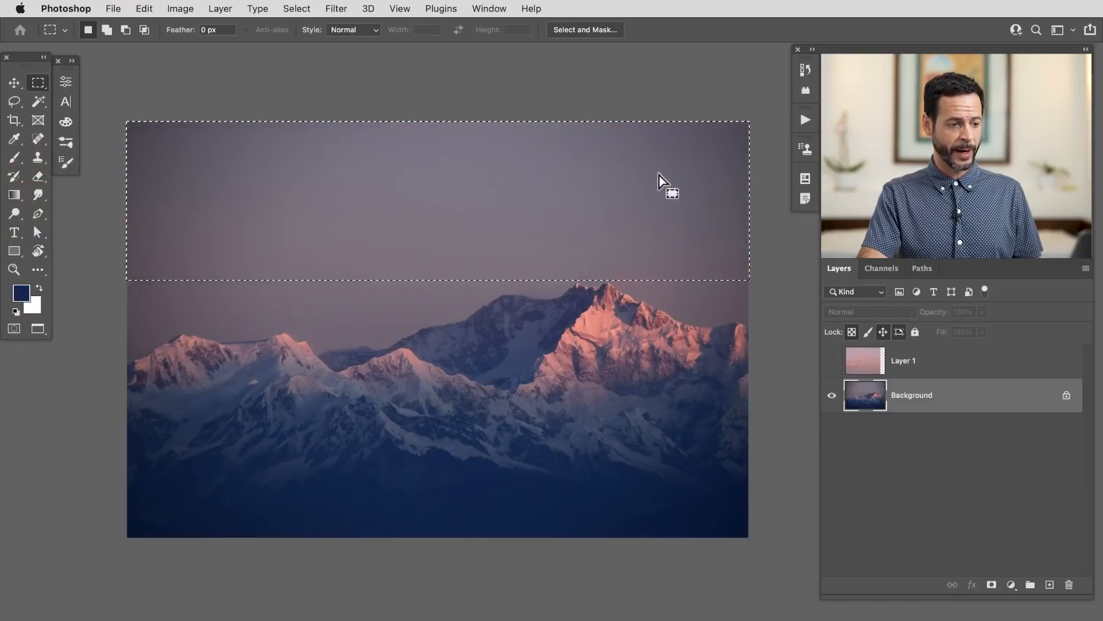
- Mask the mountain layer from the sky selection with the mask inverted, and show Layer 1 placed beneath it
left_click(991, 585)
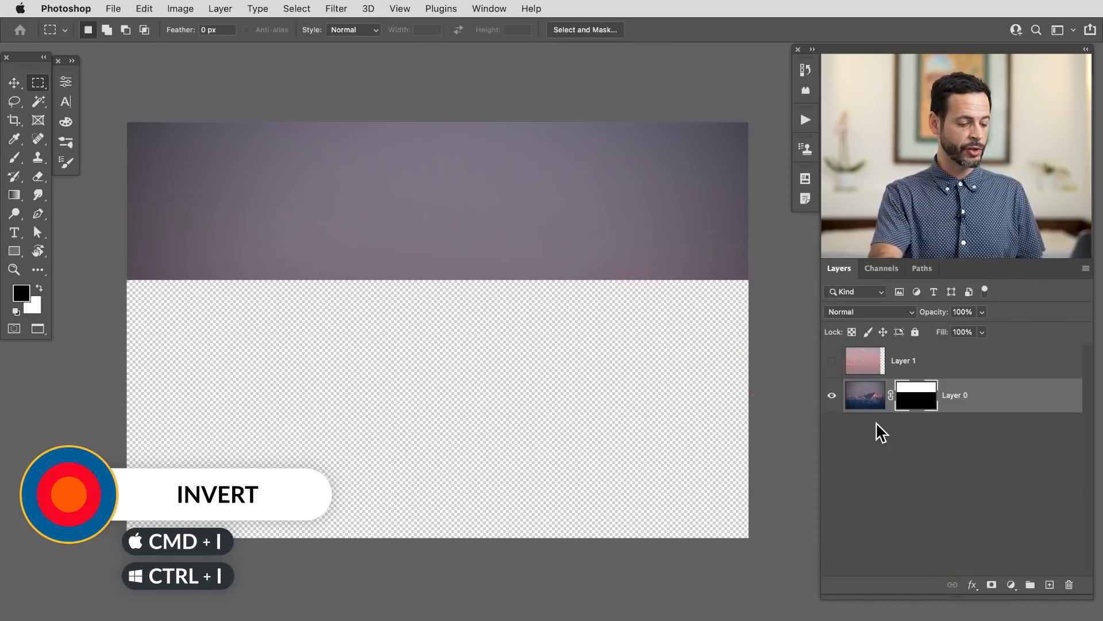
key("super+i")
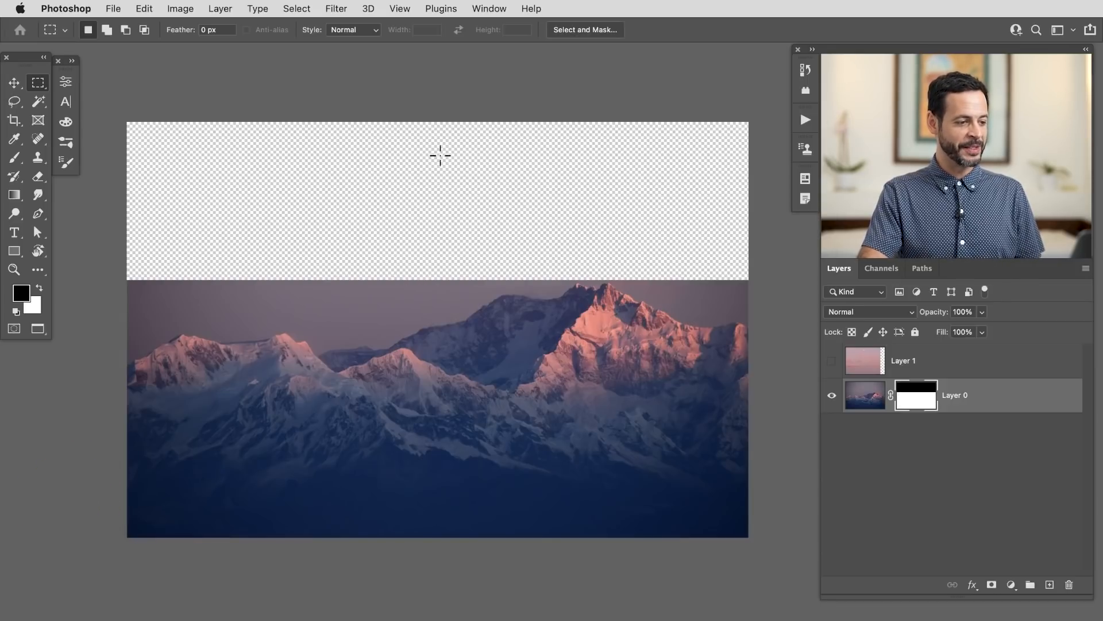
left_click(832, 361)
left_click_drag(861, 363, 955, 417)
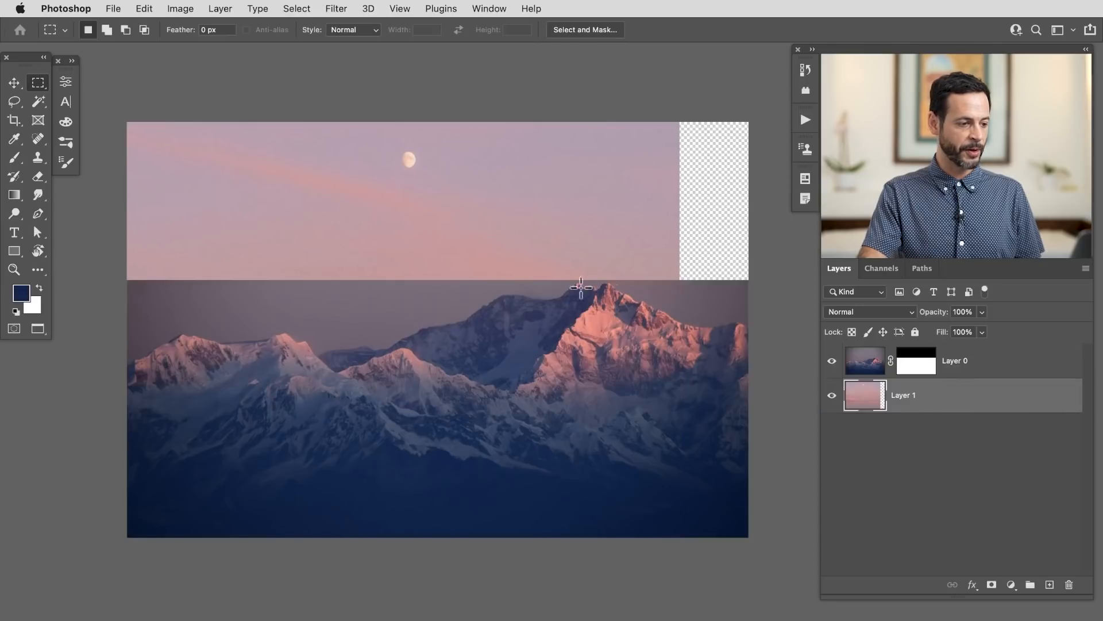
- Scale the pink sky layer with Free Transform to cover the full image width and shift it up so its clouds sit above the mountains
key("v")
left_click_drag(540, 259, 573, 233)
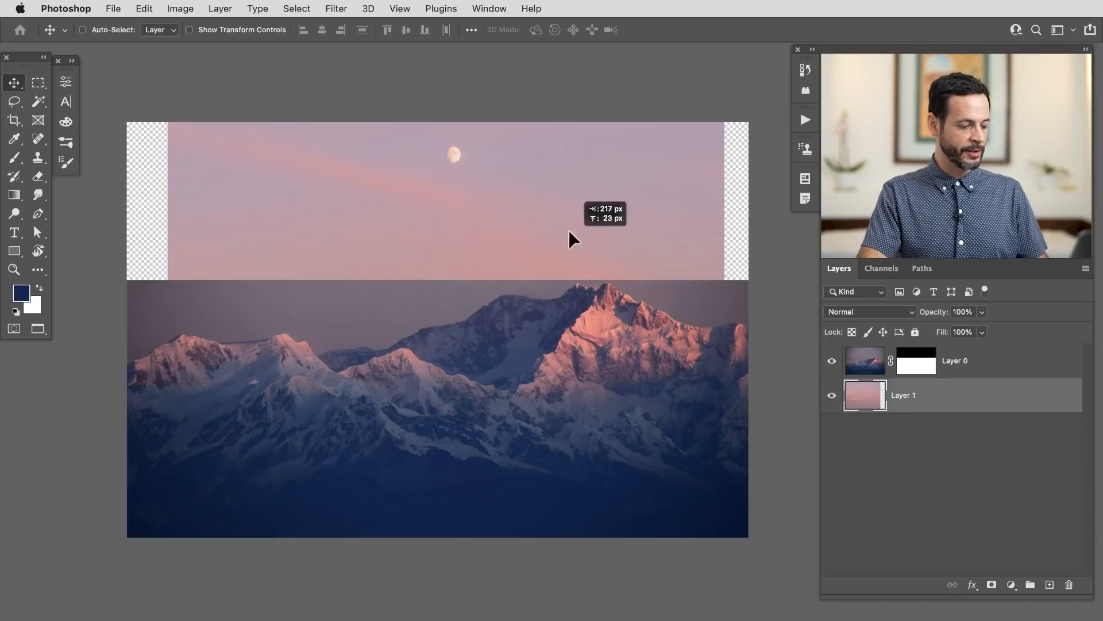
key("ctrl+t")
left_click_drag(724, 607, 762, 619)
left_click_drag(605, 523, 608, 385)
key("Return")
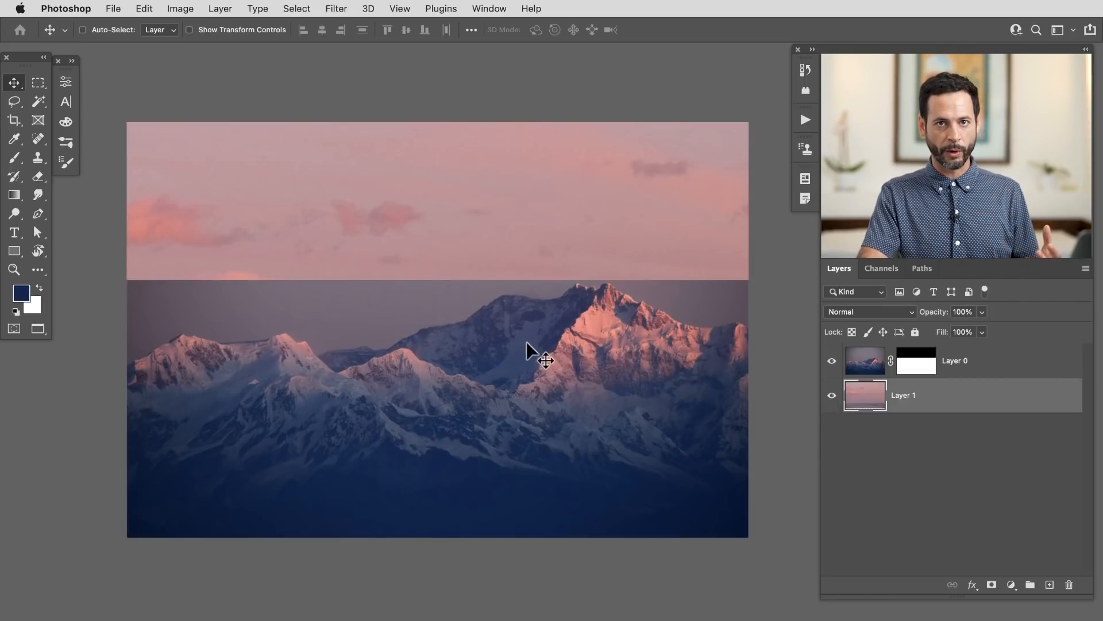
- Build a scalloped selection of overlapping circles and ellipses along the straight sky edge with the Elliptical Marquee tool
left_click_drag(41, 80, 87, 78)
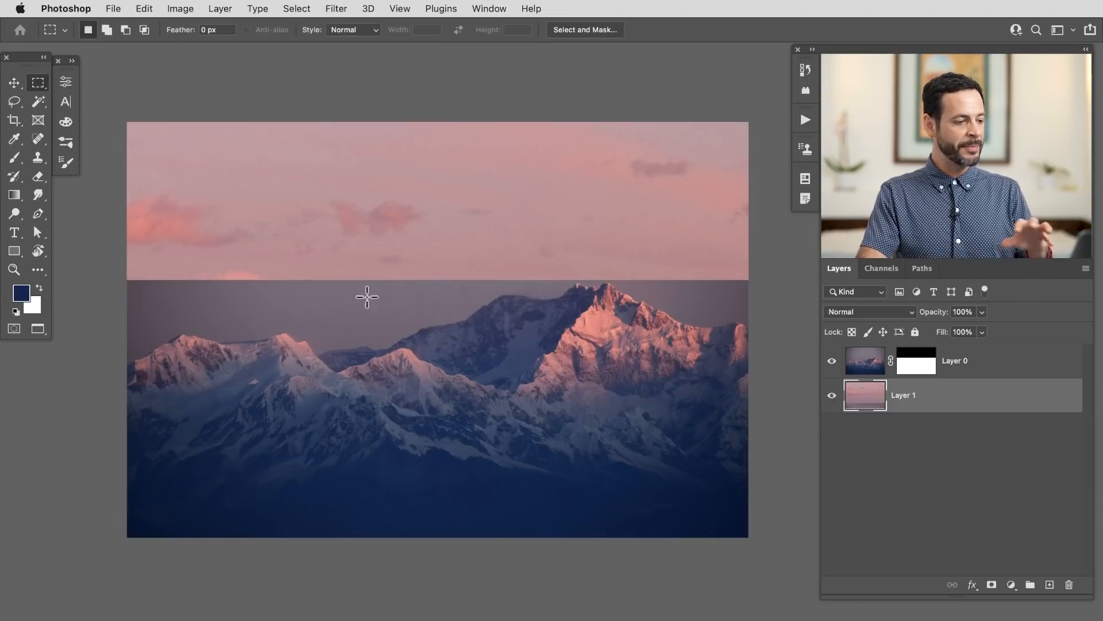
left_click_drag(39, 77, 101, 91)
mouse_move(241, 234)
left_mouse_down()
mouse_move(345, 315)
mouse_move(333, 324)
left_mouse_up()
left_click_drag(316, 253, 386, 314)
left_click_drag(382, 258, 445, 313)
left_click_drag(442, 265, 539, 290)
- Fill the scalloped selection with Black on Layer 0's mask at 100% opacity, and deselect
left_click(917, 361)
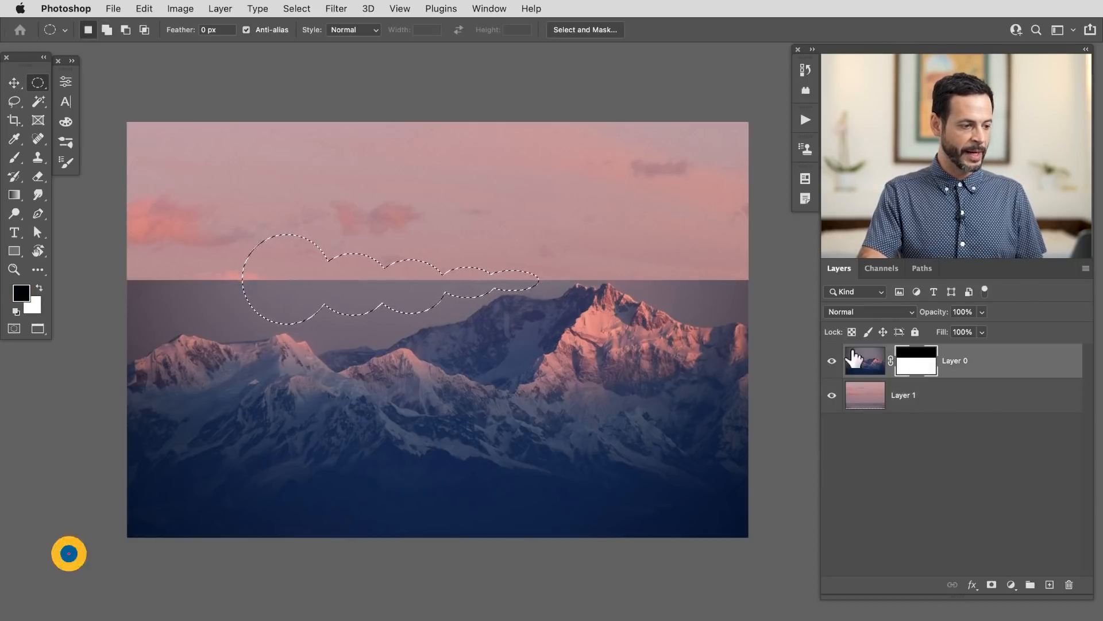
left_click(144, 8)
left_click(171, 226)
left_click(298, 131)
left_click(298, 128)
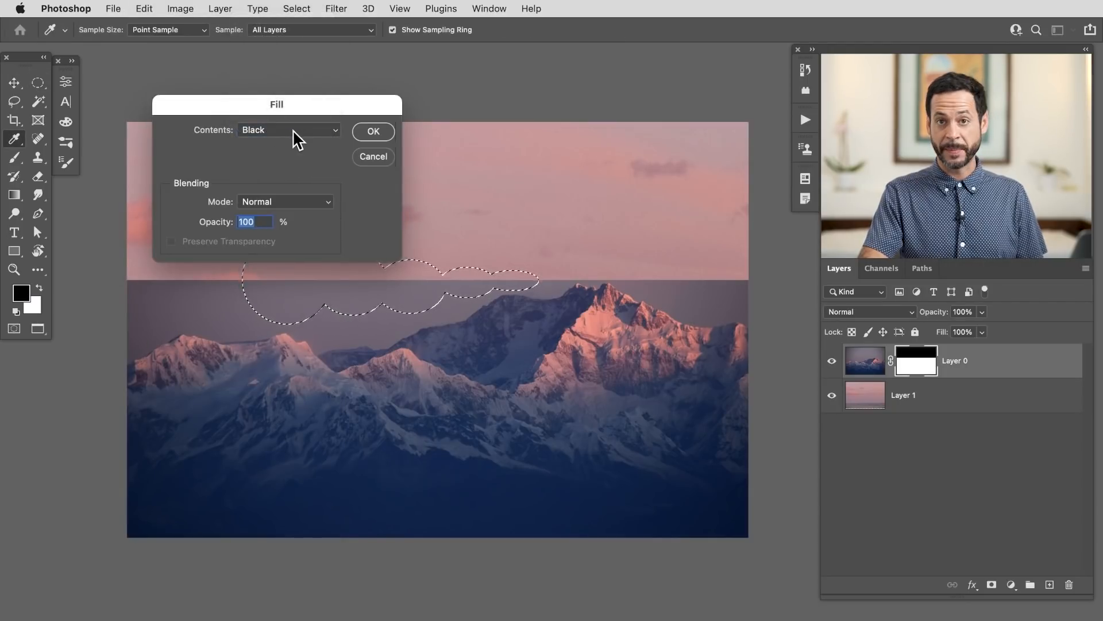
left_click(372, 131)
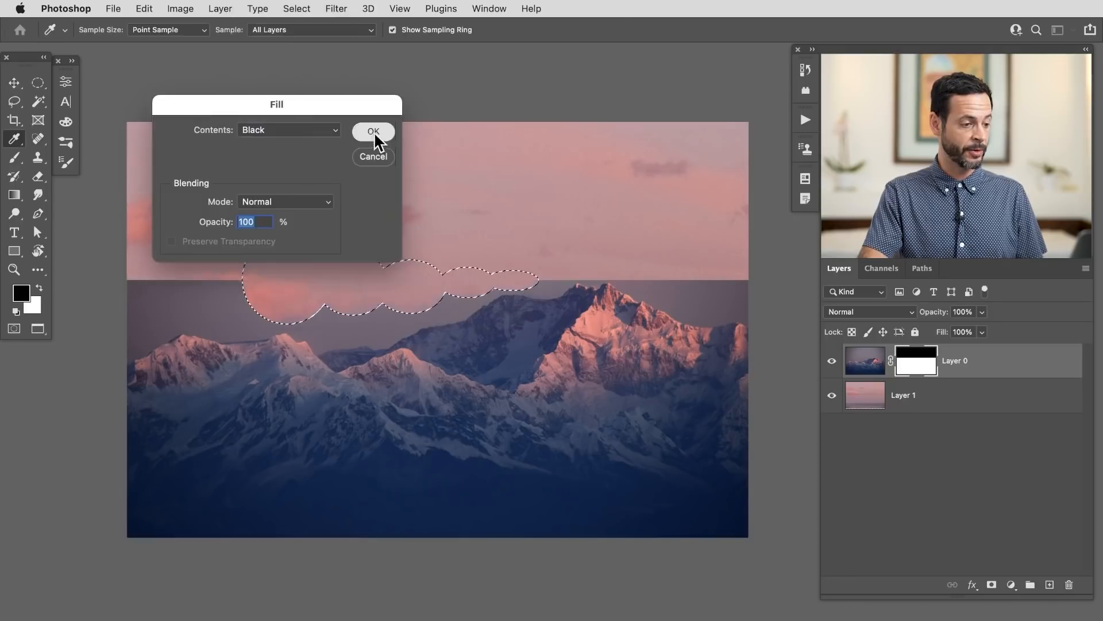
key("m")
key("super+d")
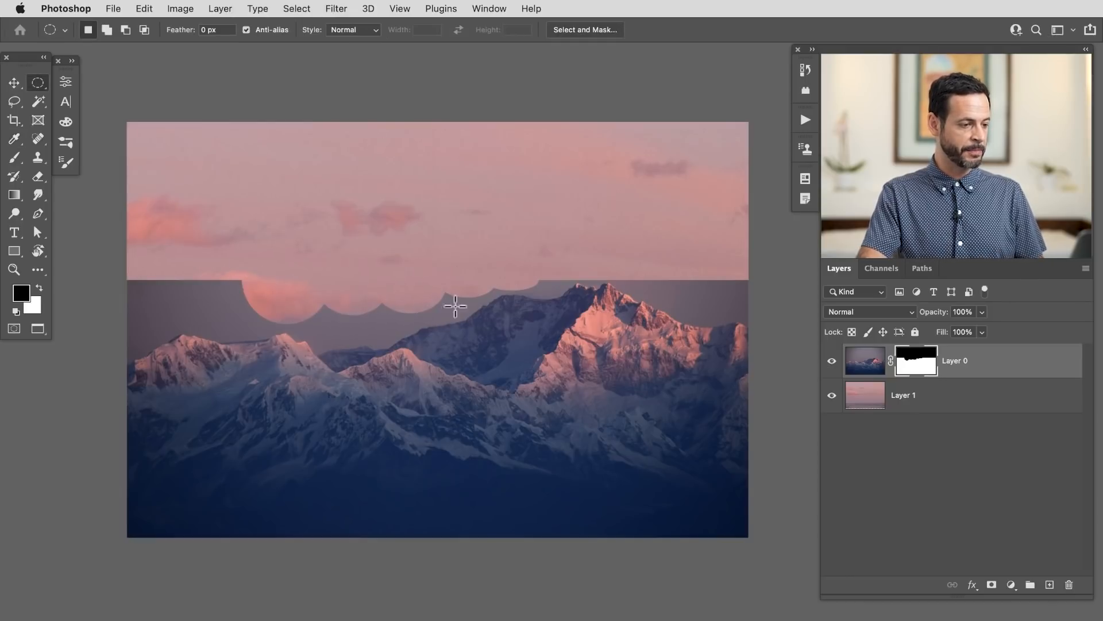
- Trace the ridge of the leftmost peak with the Lasso tool and close the freehand selection around the gray sky above it
mouse_move(489, 305)
left_mouse_down()
mouse_move(584, 283)
mouse_move(507, 297)
left_mouse_up()
left_click_drag(348, 338, 407, 342)
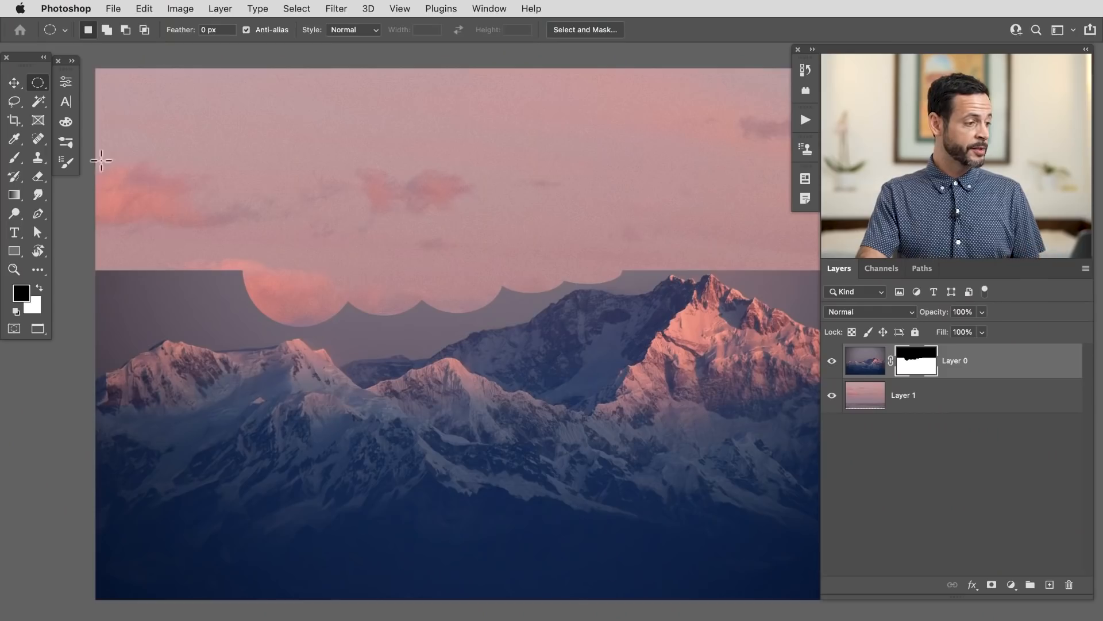
left_click(15, 102)
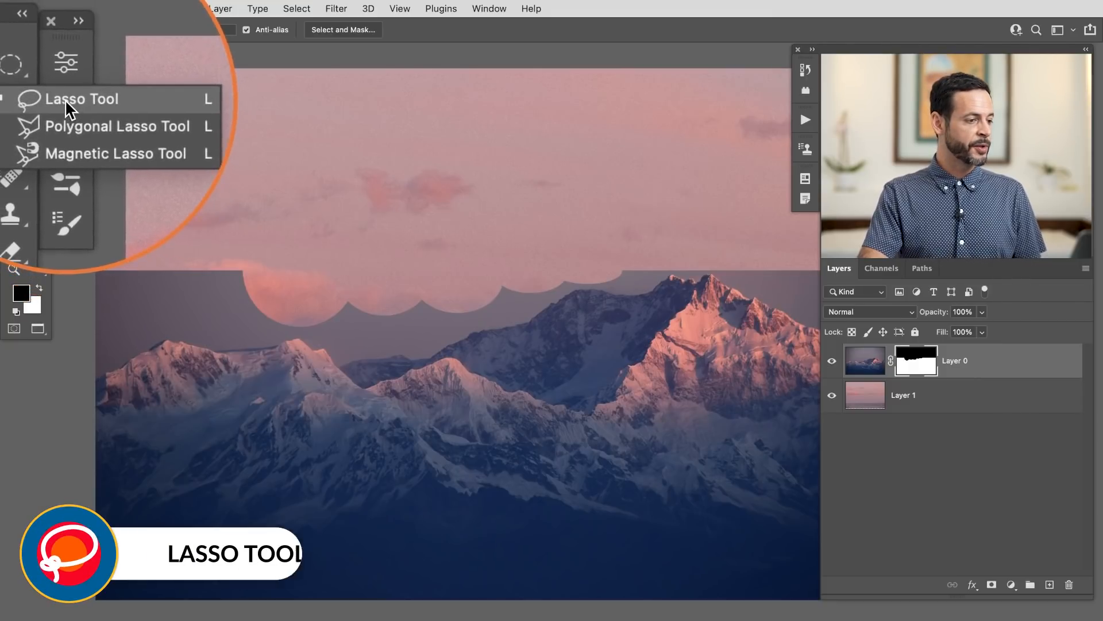
left_click(75, 67)
left_click_drag(122, 368, 208, 319)
left_click_drag(191, 370, 460, 316)
mouse_move(354, 357)
left_mouse_down()
mouse_move(396, 338)
mouse_move(350, 355)
left_mouse_up()
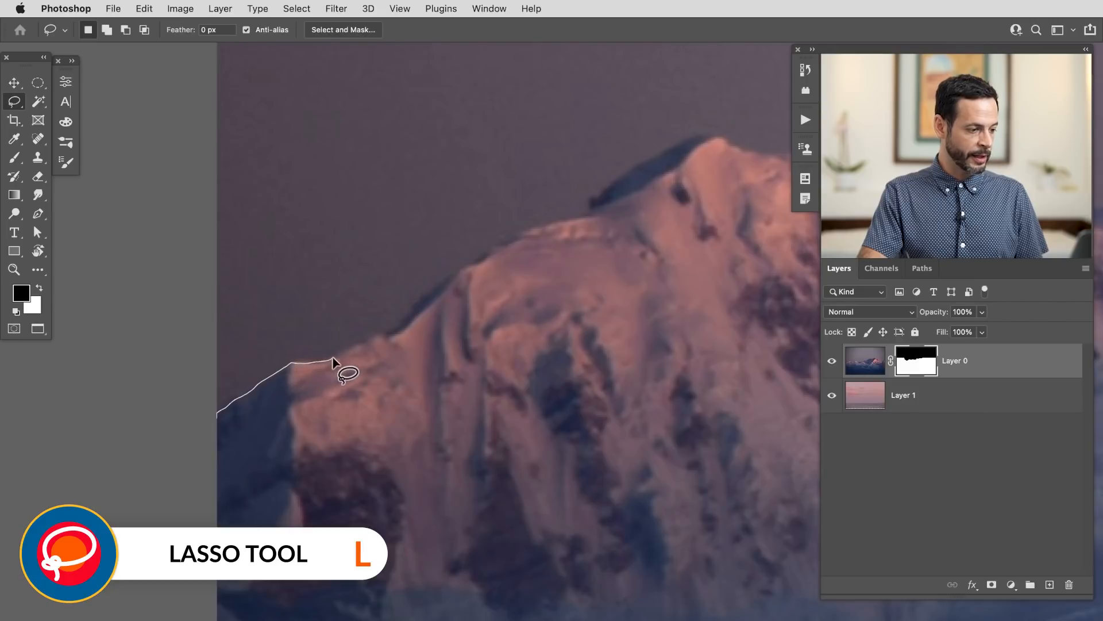
left_click_drag(352, 345, 388, 334)
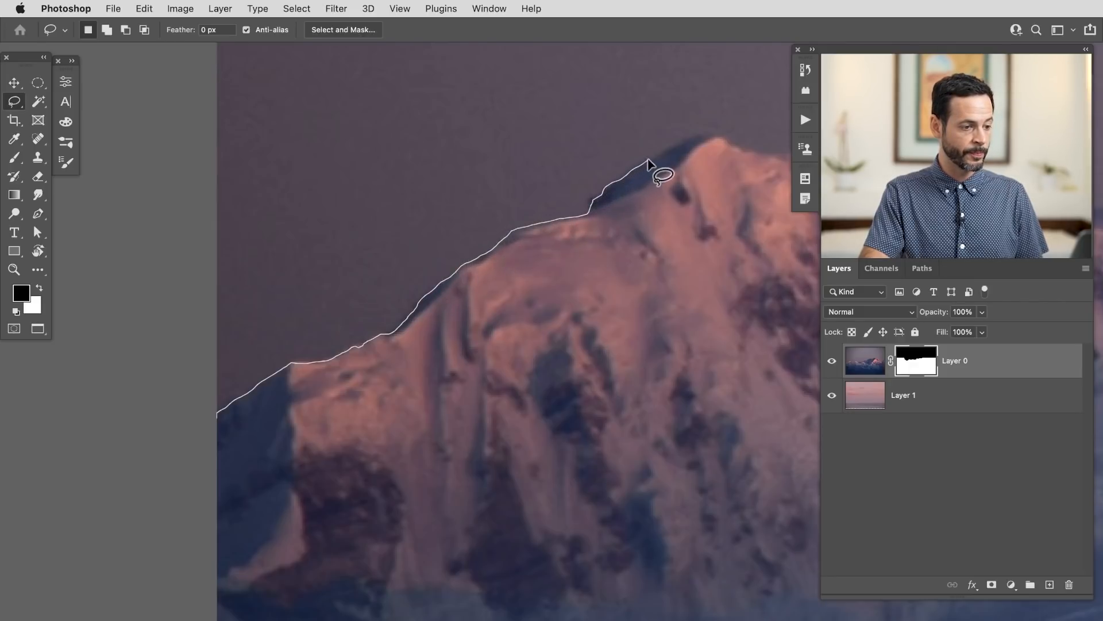
mouse_move(659, 152)
left_mouse_down()
mouse_move(645, 287)
mouse_move(593, 376)
mouse_move(573, 500)
mouse_move(609, 316)
mouse_move(546, 100)
mouse_move(533, 89)
mouse_move(612, 417)
mouse_move(445, 200)
mouse_move(149, 291)
mouse_move(141, 308)
mouse_move(304, 71)
mouse_move(279, 90)
mouse_move(169, 465)
mouse_move(220, 375)
mouse_move(317, 112)
mouse_move(264, 216)
left_mouse_up()
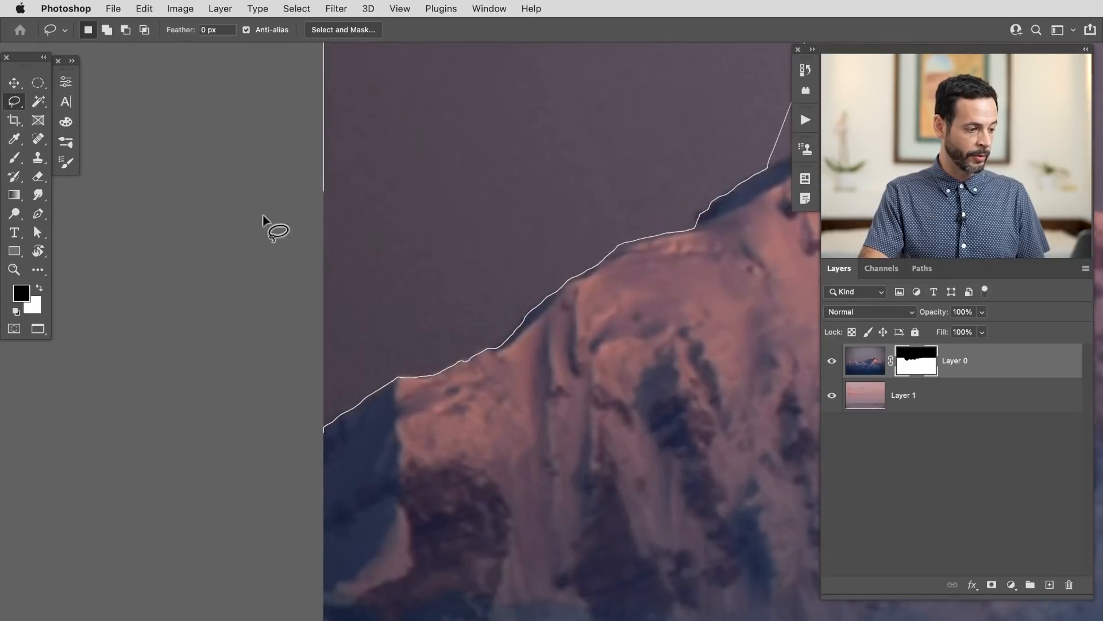
left_click_drag(258, 425, 287, 407)
left_click_drag(460, 276, 345, 393)
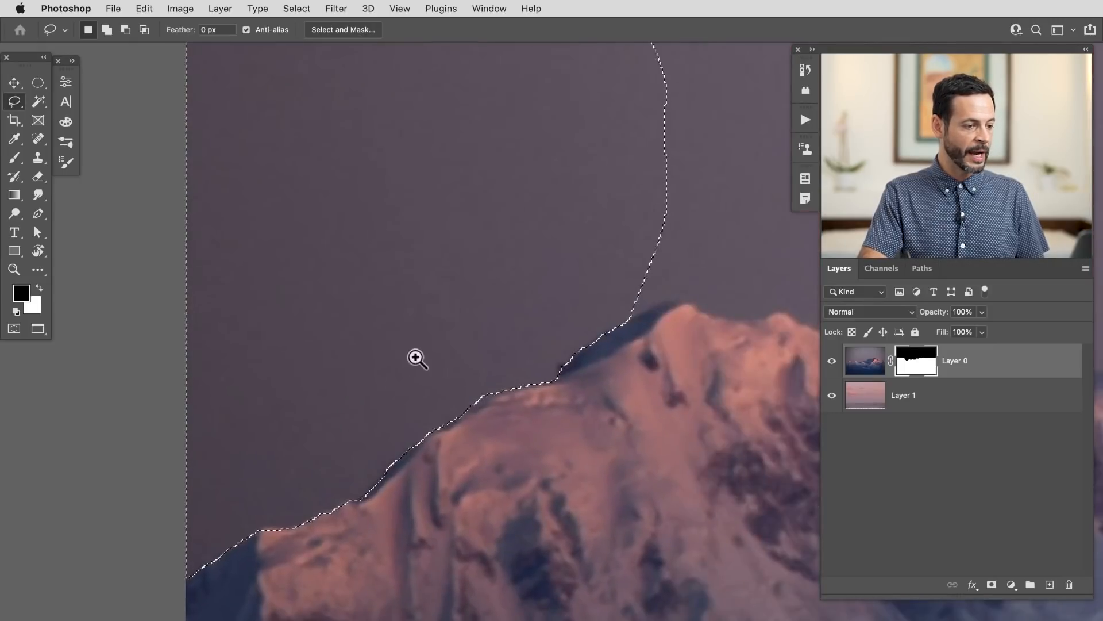
- Fill the lassoed sky area with Black at 100% opacity on Layer 0's mask, and deselect
left_click(416, 357, "alt")
left_click_drag(413, 337, 375, 399)
left_click_drag(491, 344, 445, 380)
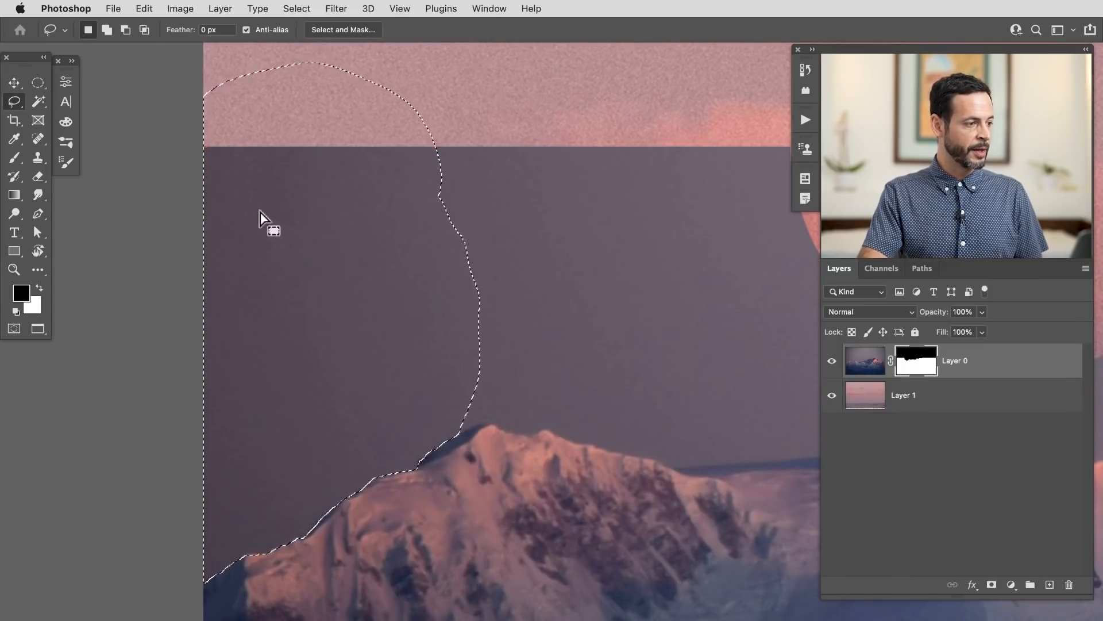
left_click(145, 9)
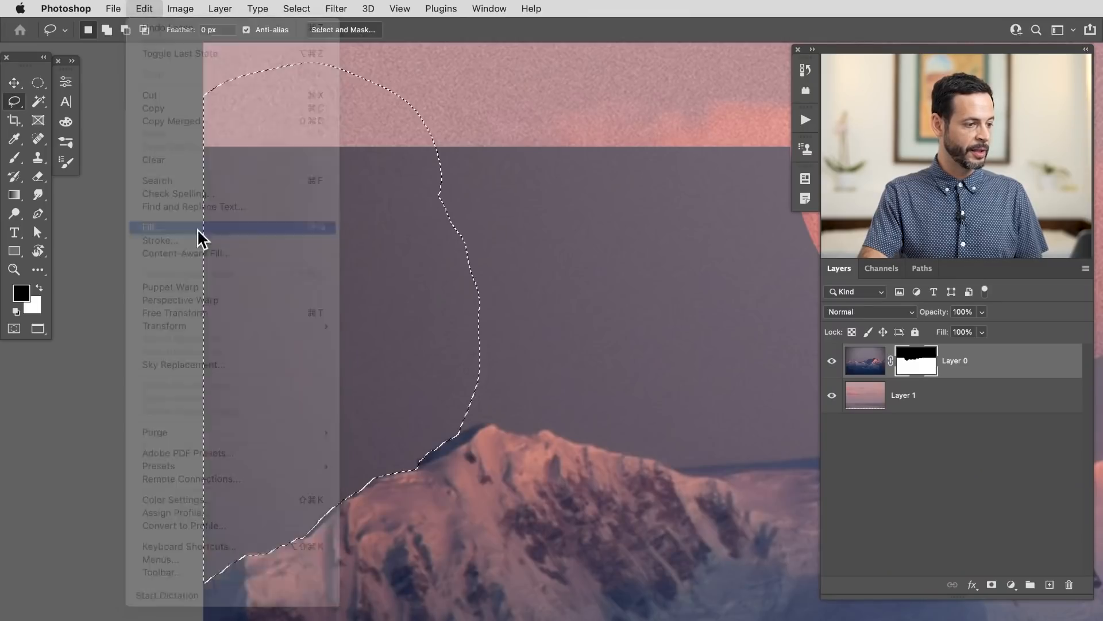
left_click(172, 227)
left_click(284, 128)
left_click(284, 125)
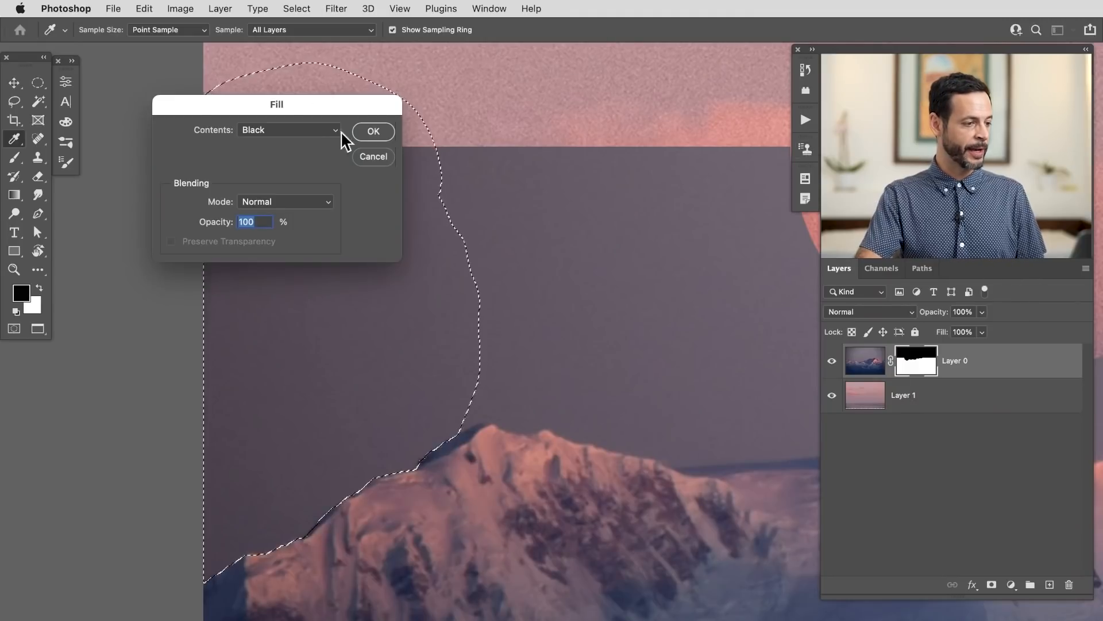
left_click(379, 137)
key("l")
key("super+d")
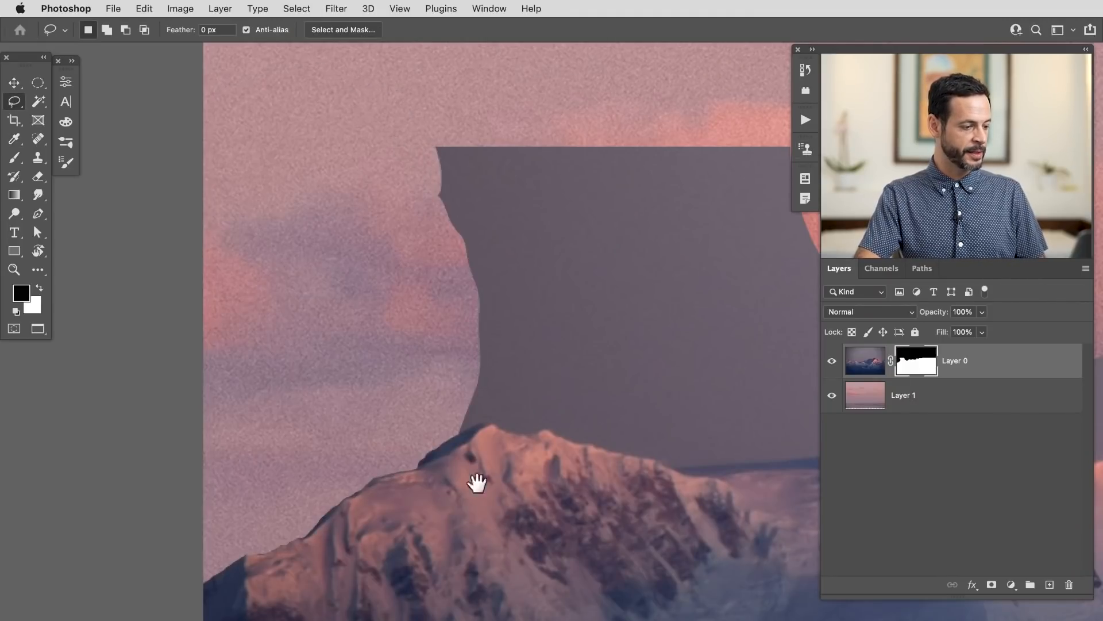
- Try a loose freehand Lasso selection across the gray sky above the leftmost peak, and deselect it
left_click_drag(551, 508, 480, 513)
left_click_drag(514, 542, 296, 397)
left_click_drag(652, 402, 264, 337)
left_click_drag(563, 339, 807, 365)
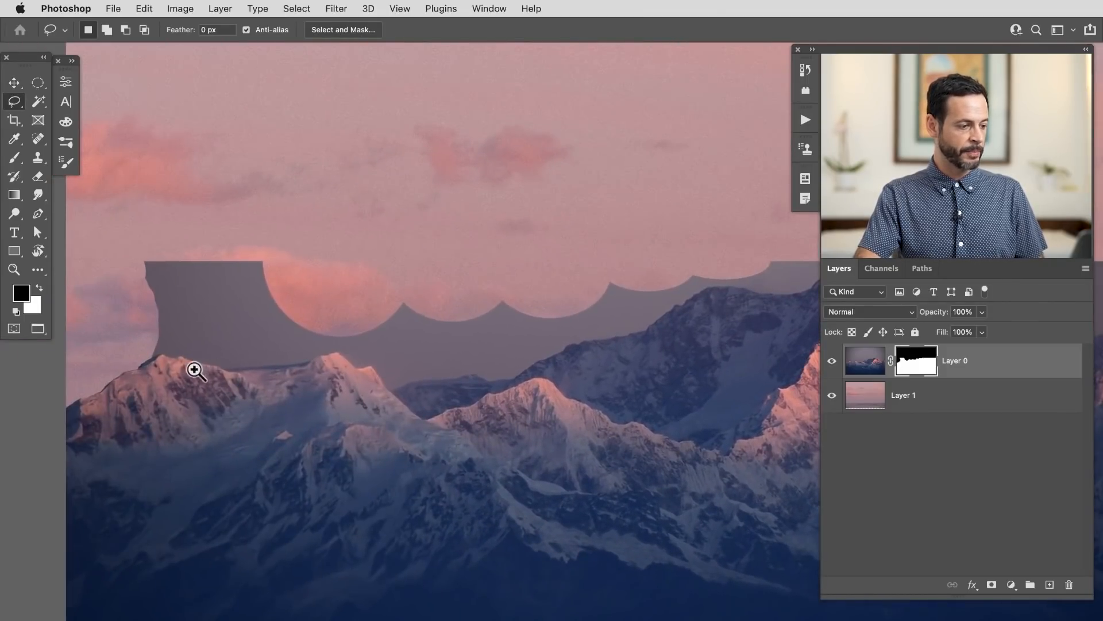
left_click_drag(155, 364, 444, 441)
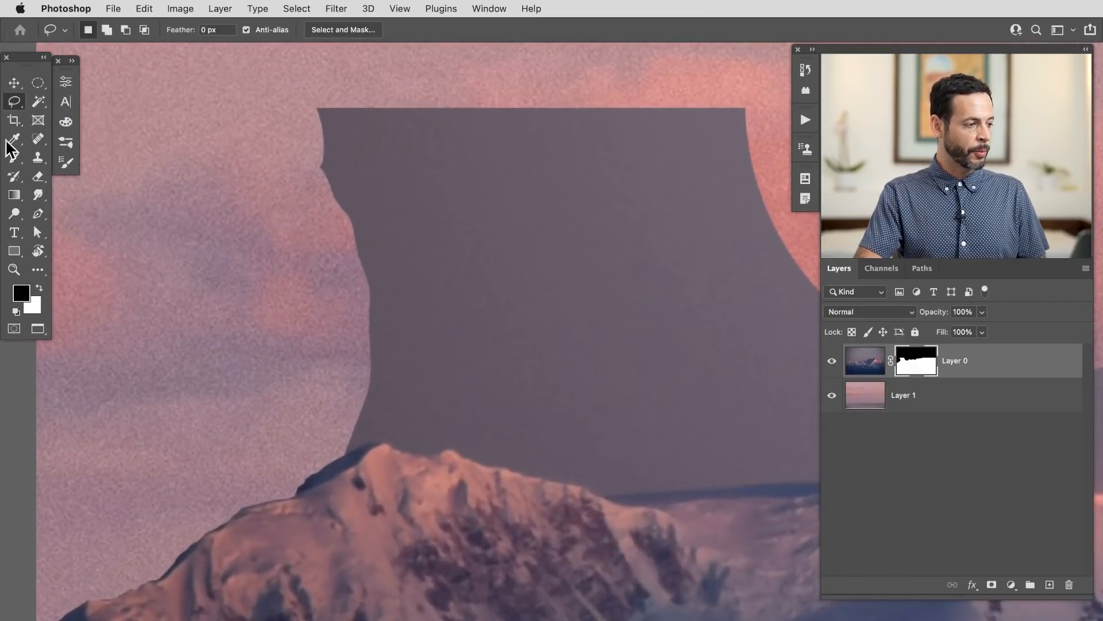
left_click(13, 107)
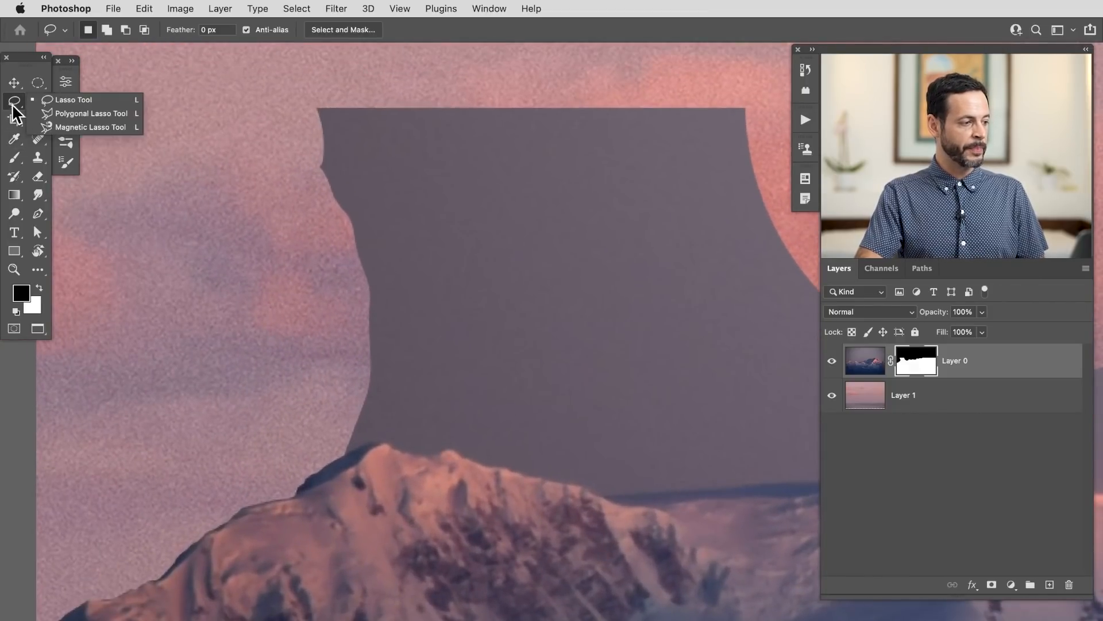
left_click(73, 100)
left_click(396, 432, "super")
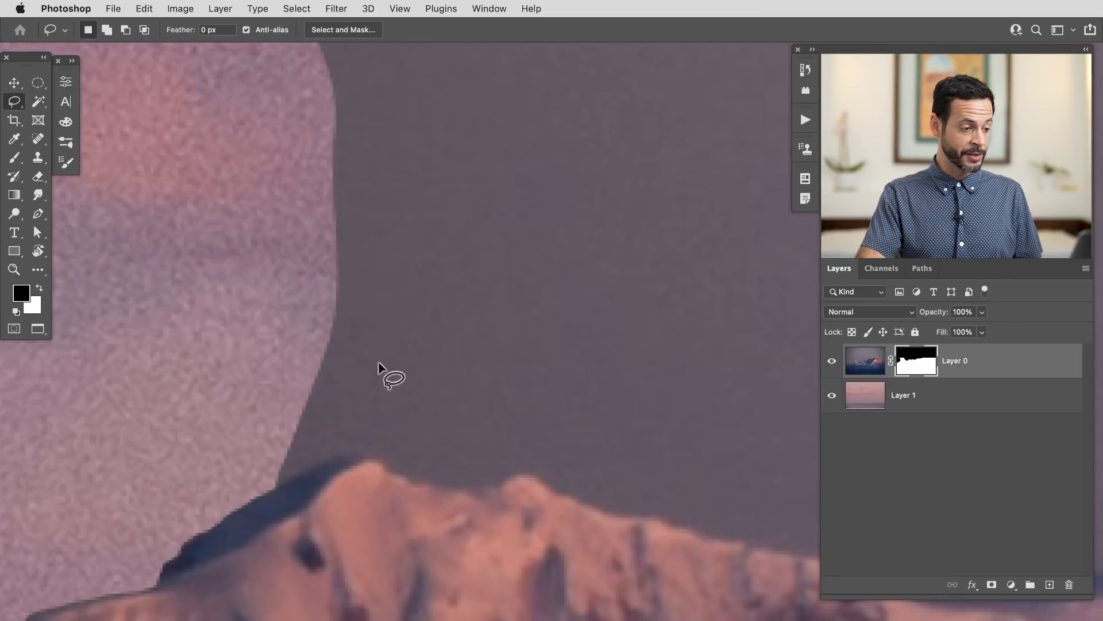
left_click_drag(657, 341, 714, 332)
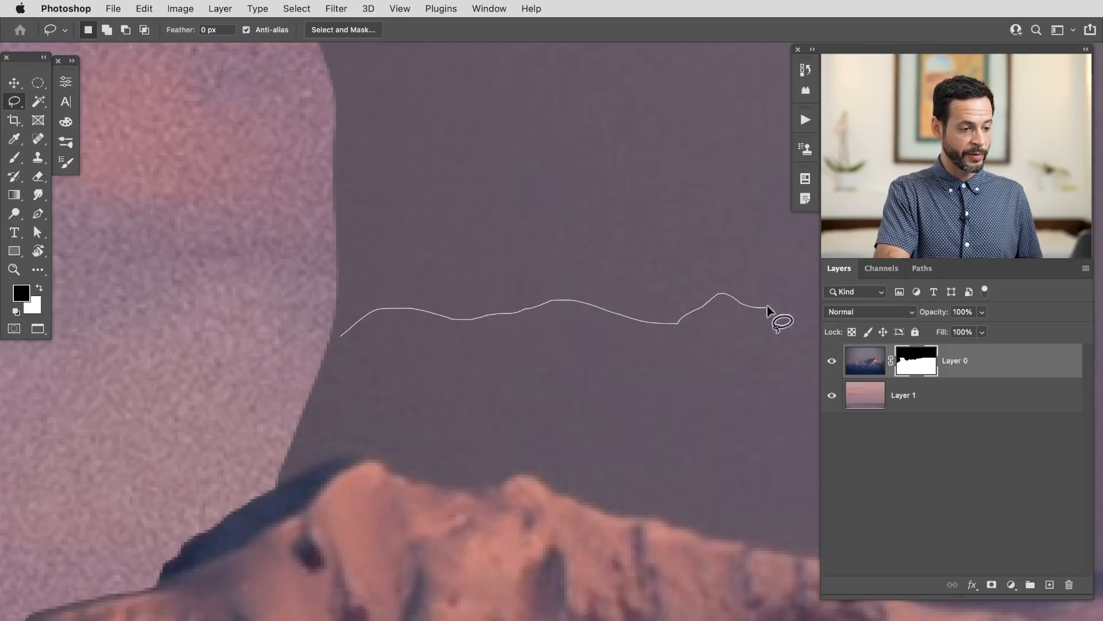
left_click_drag(308, 306, 305, 351)
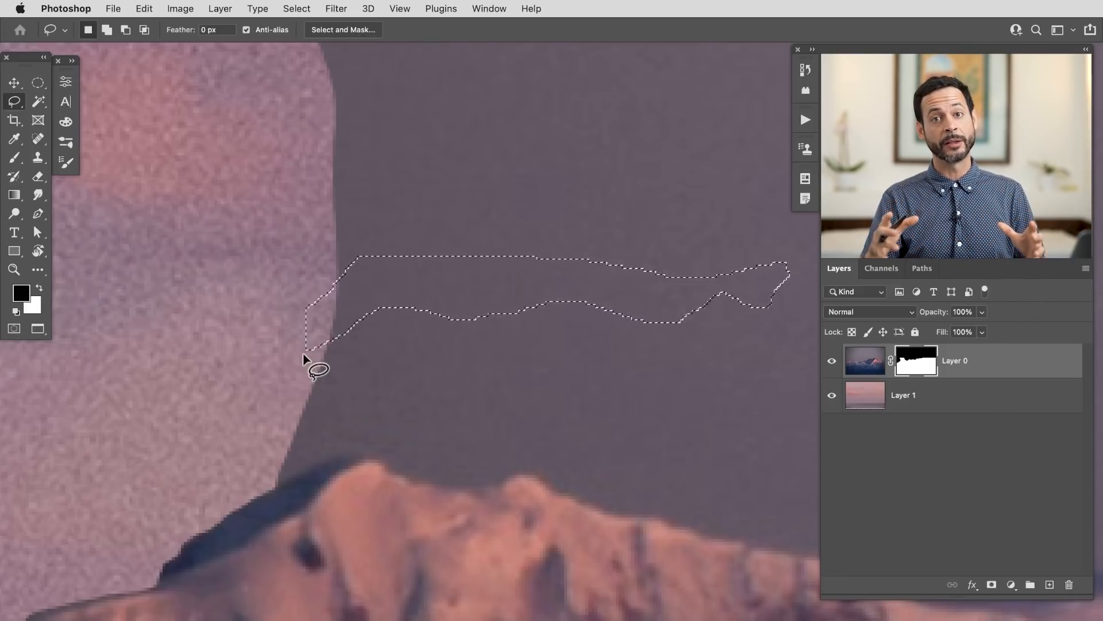
key("super+d")
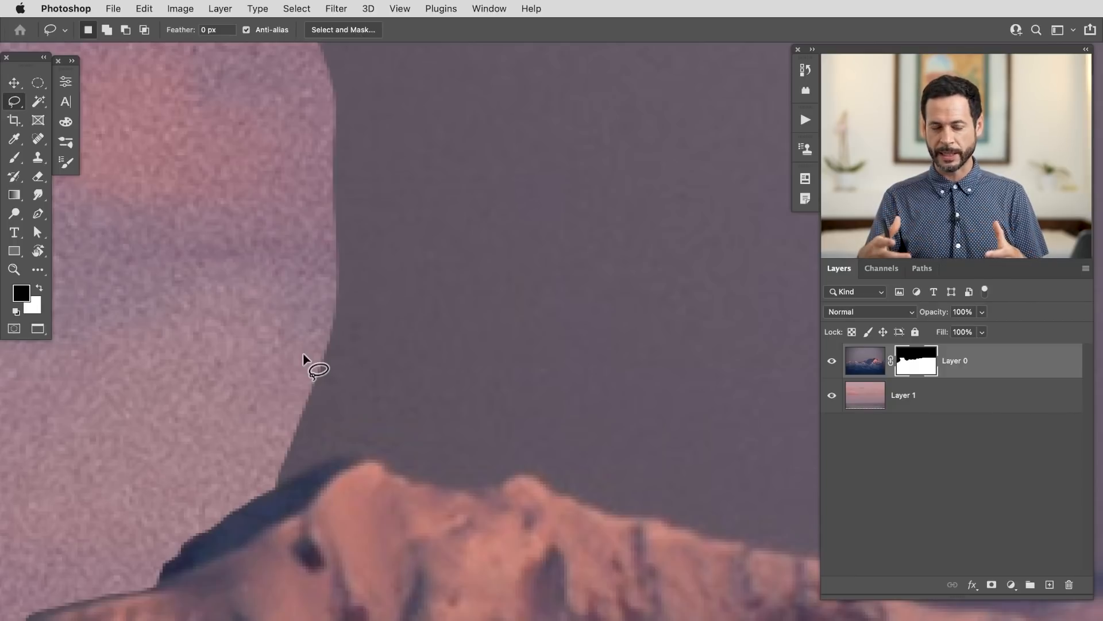
- Select the gray sky above the leftmost peak with the Polygonal Lasso tool, following the ridge with short segments and closing around the sky
right_click(12, 105)
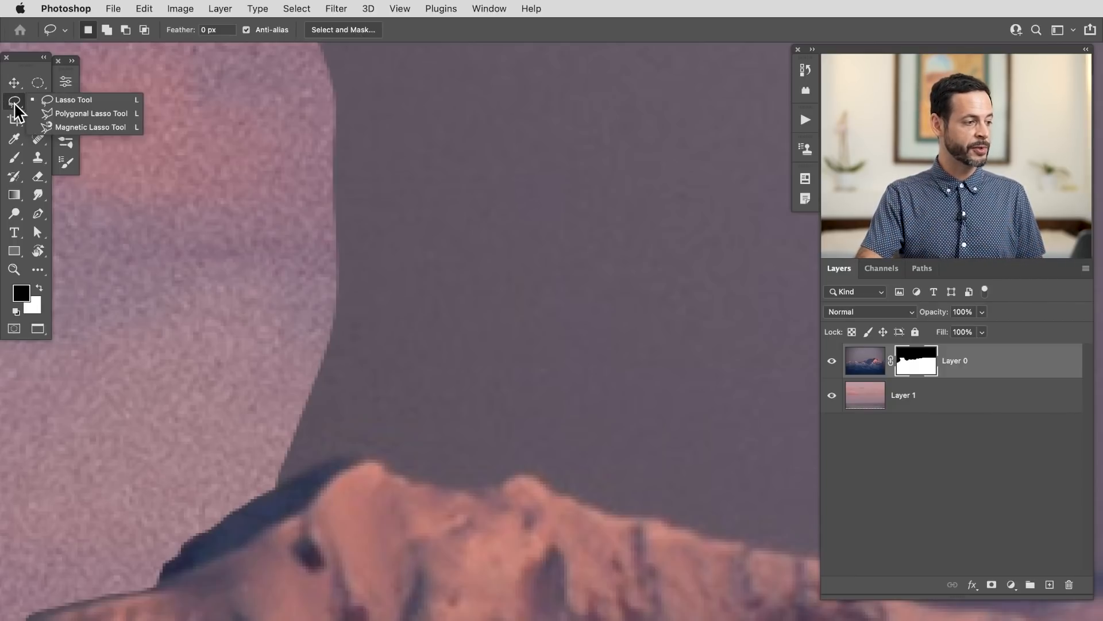
left_click(71, 113)
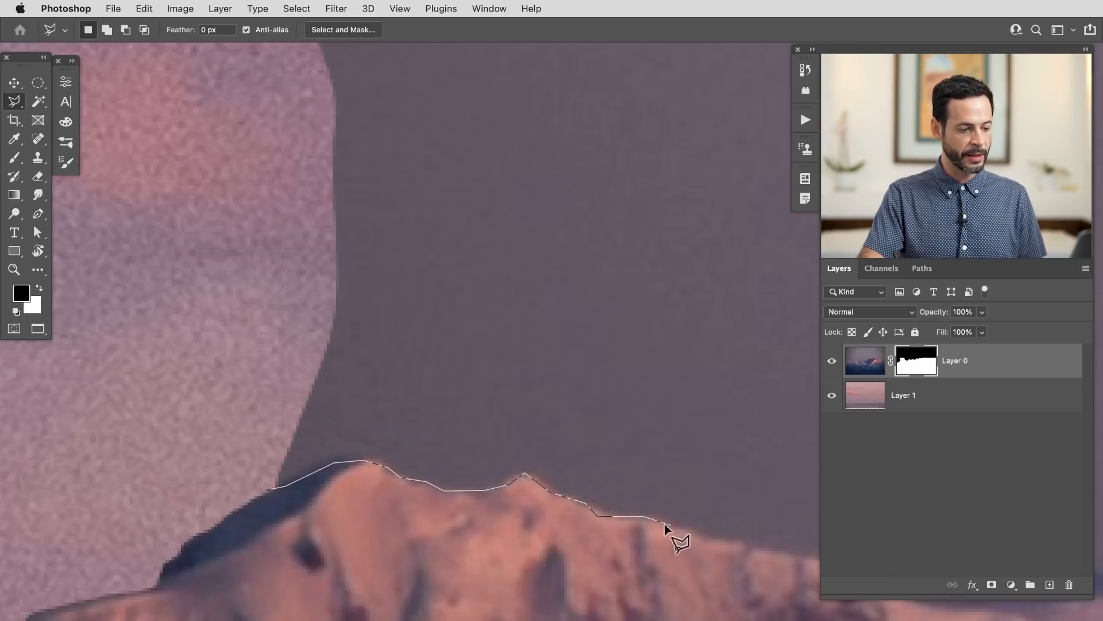
left_click(699, 536)
left_click(745, 542)
left_click(758, 551)
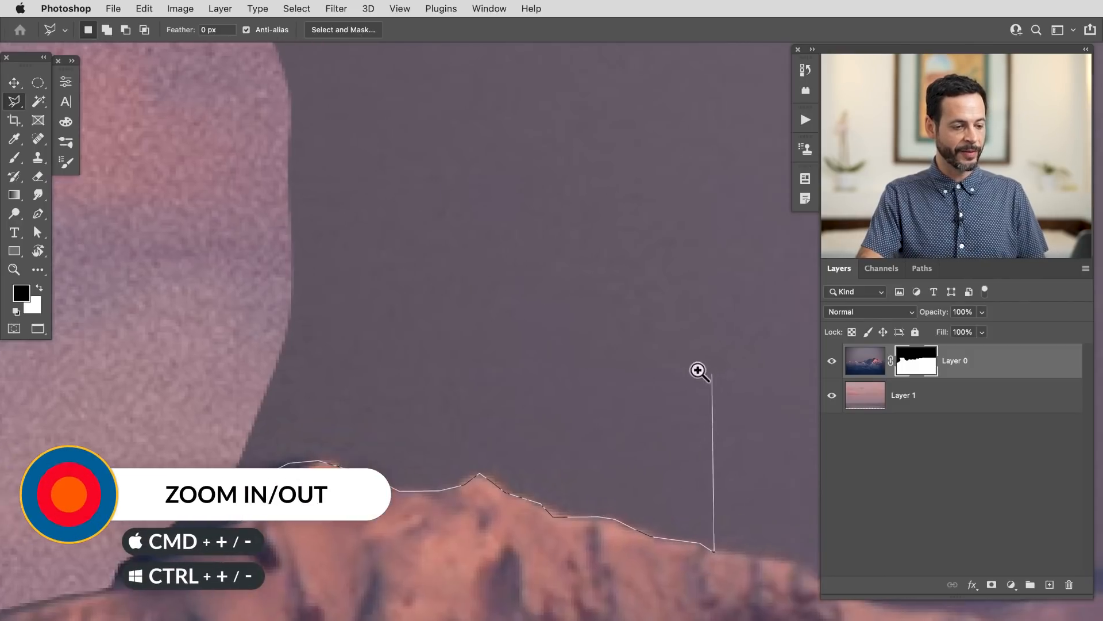
left_click(698, 370, "super")
left_click(682, 367, "super")
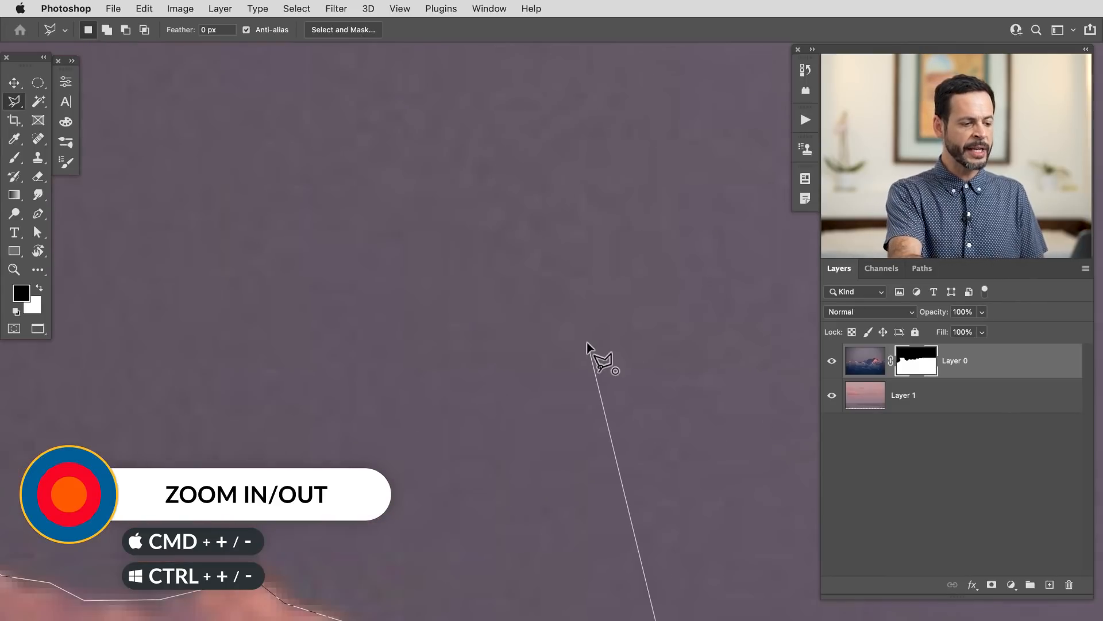
scroll(587, 343, "down", 6)
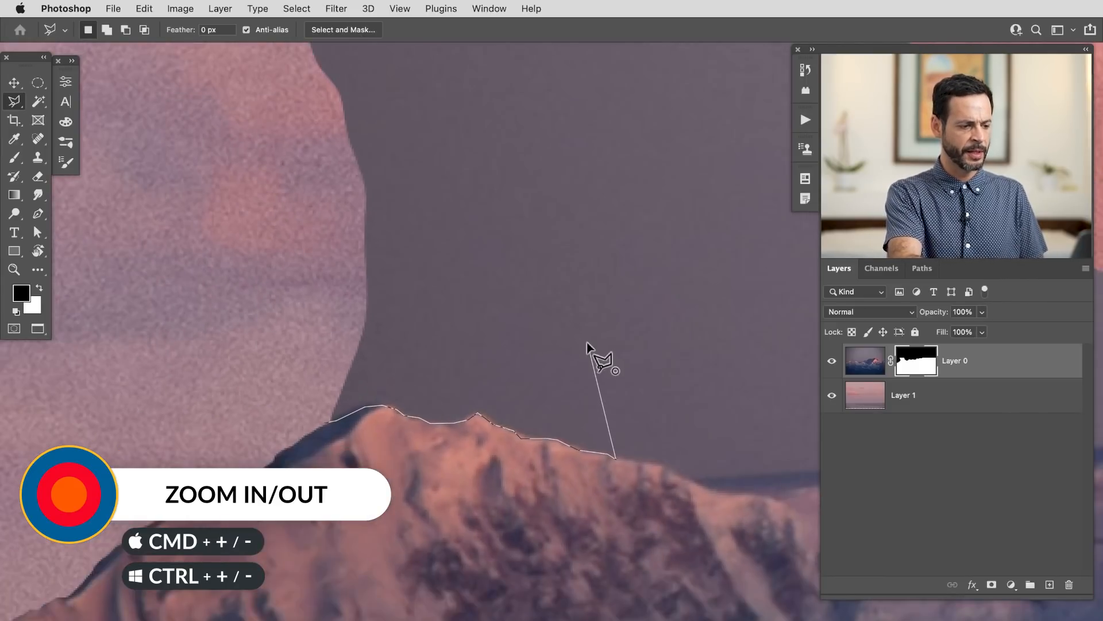
scroll(588, 342, "down", 3)
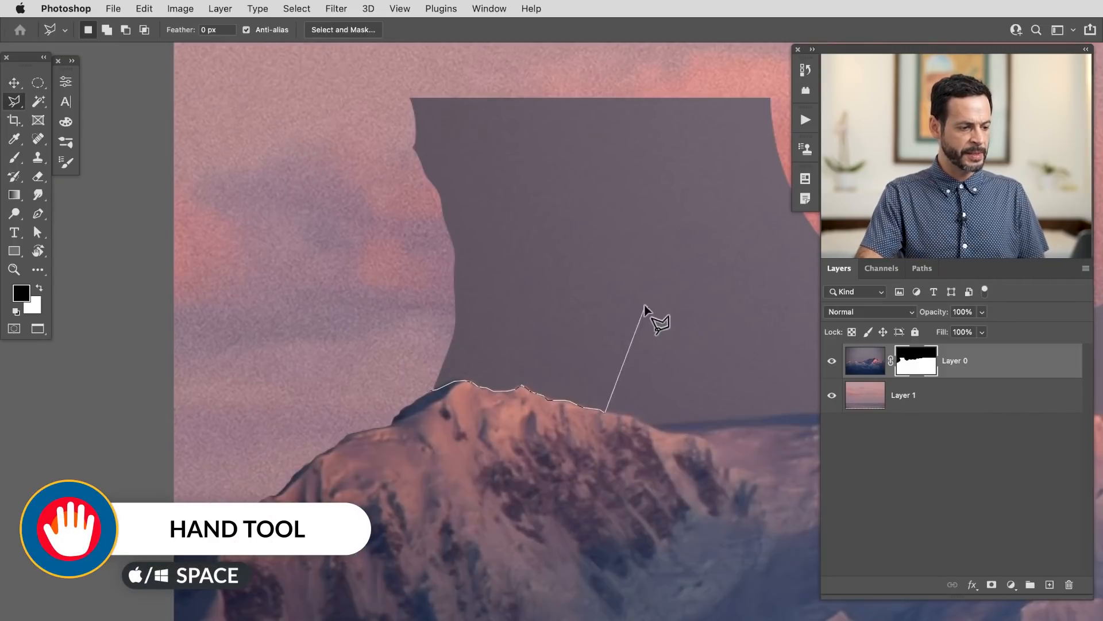
mouse_move(635, 301)
left_mouse_down()
mouse_move(574, 382)
mouse_move(574, 414)
left_mouse_up()
left_click(544, 157)
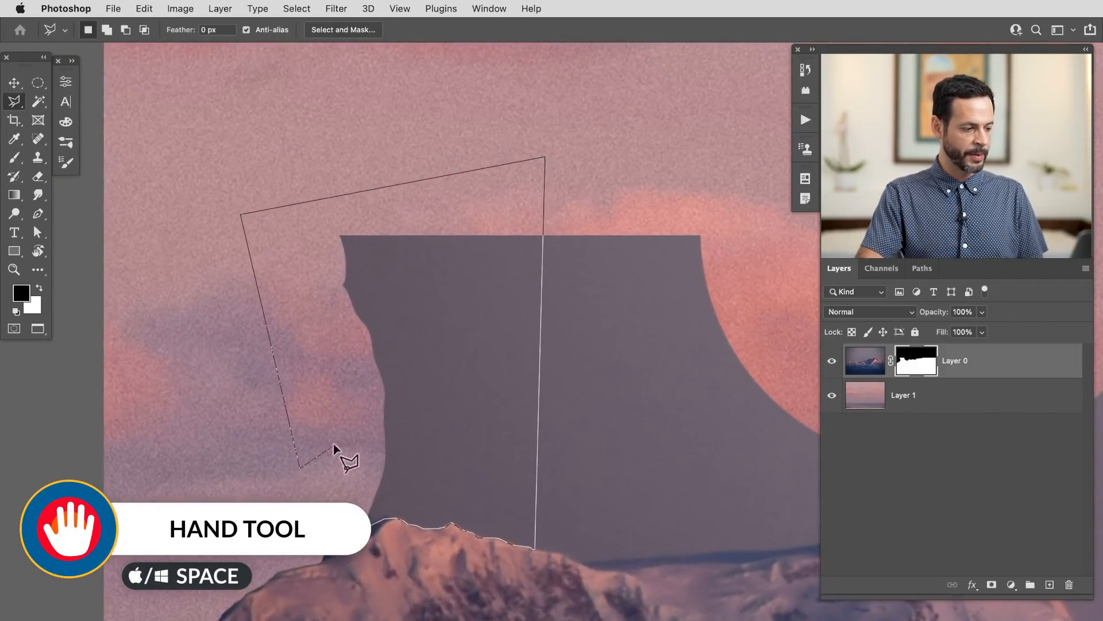
double_click(321, 484)
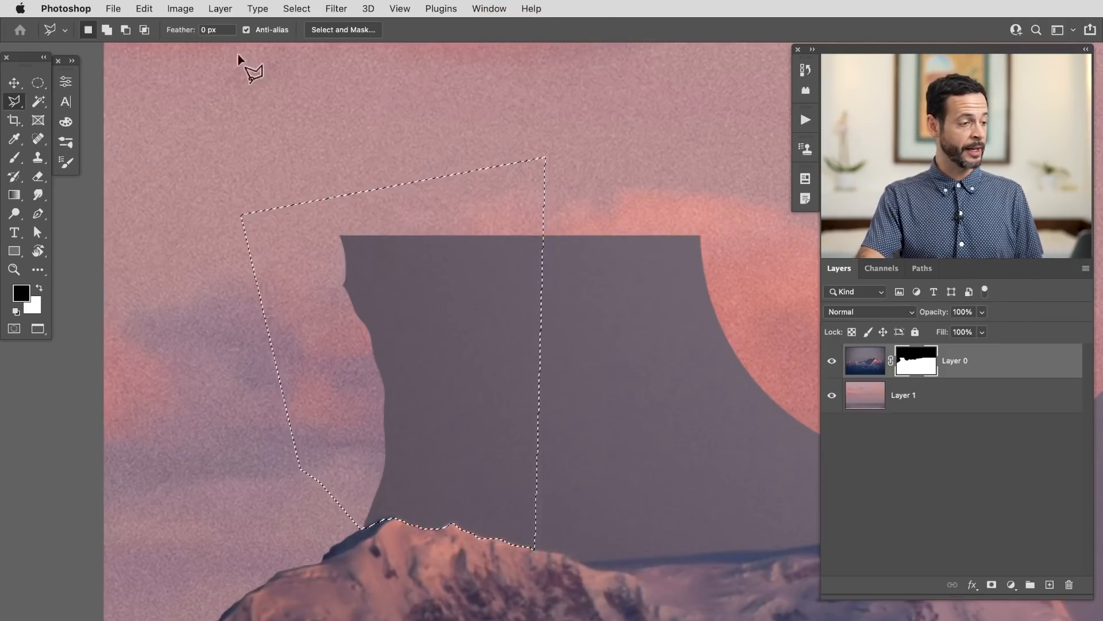
- View Layer 0's mask on its own and return to the image, then fill the polygonal selection with Black and deselect
left_click(914, 362, "alt")
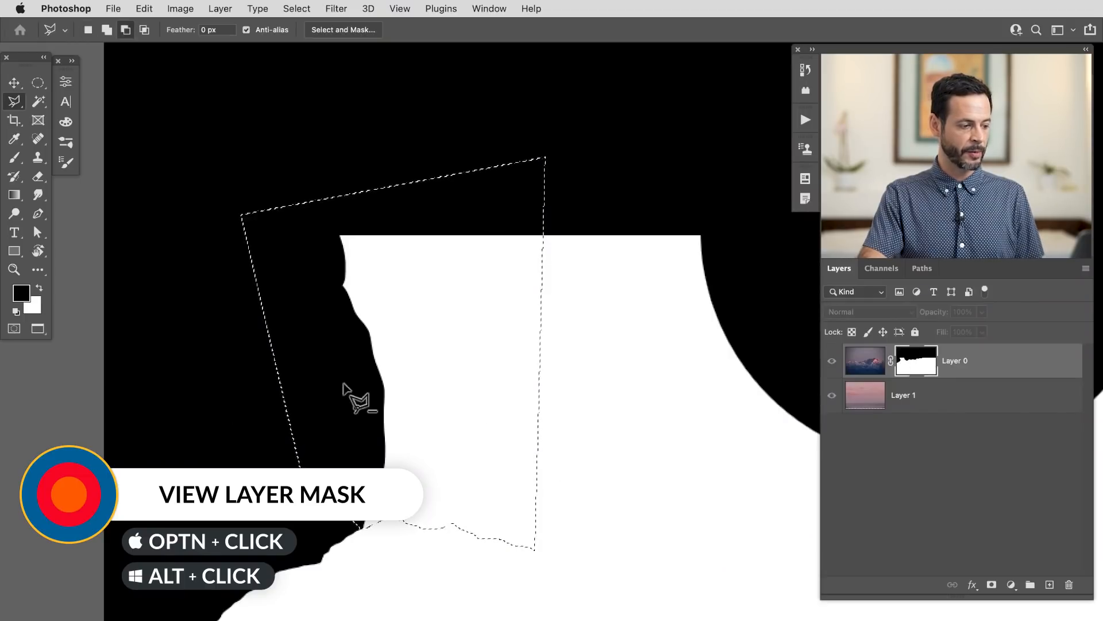
left_click(914, 362, "alt")
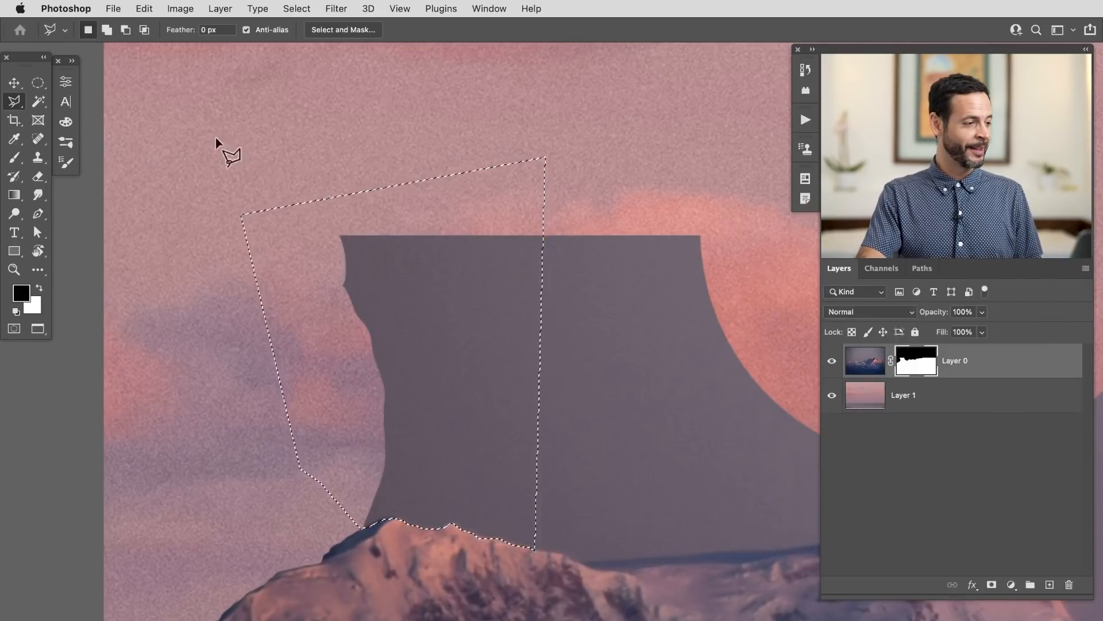
left_click(144, 8)
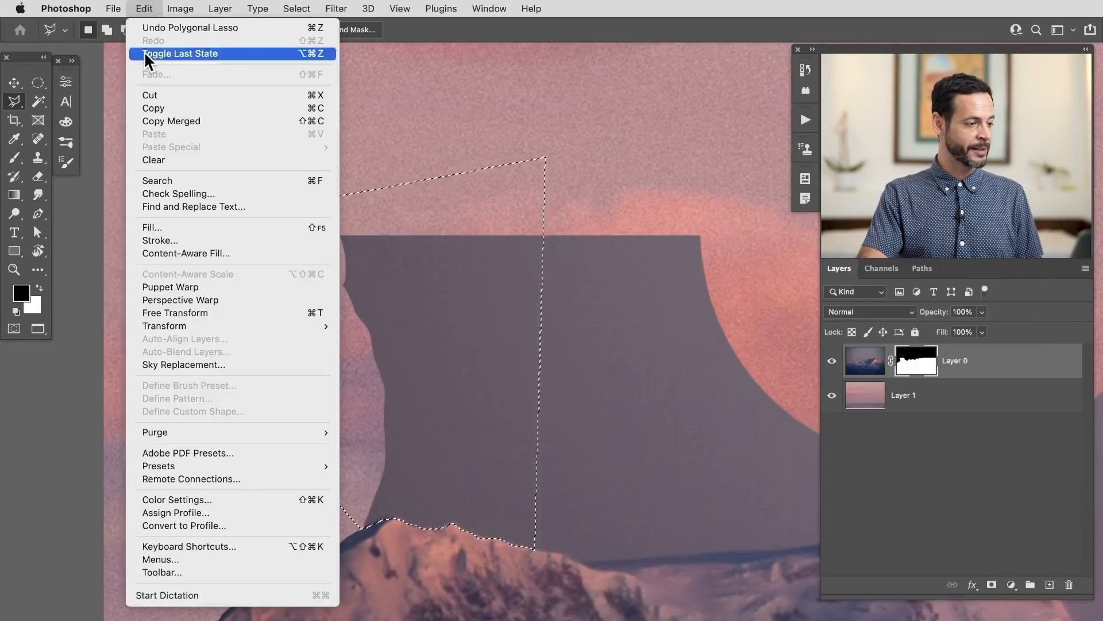
left_click(158, 227)
left_click(303, 133)
left_click(305, 129)
left_click(371, 135)
key("super+d")
- Try one selection mixing straight Polygonal Lasso segments with freehand curves over the remaining gray sky, and deselect it
left_click_drag(630, 421, 478, 382)
left_click_drag(477, 382, 498, 377)
left_click_drag(484, 373, 453, 407)
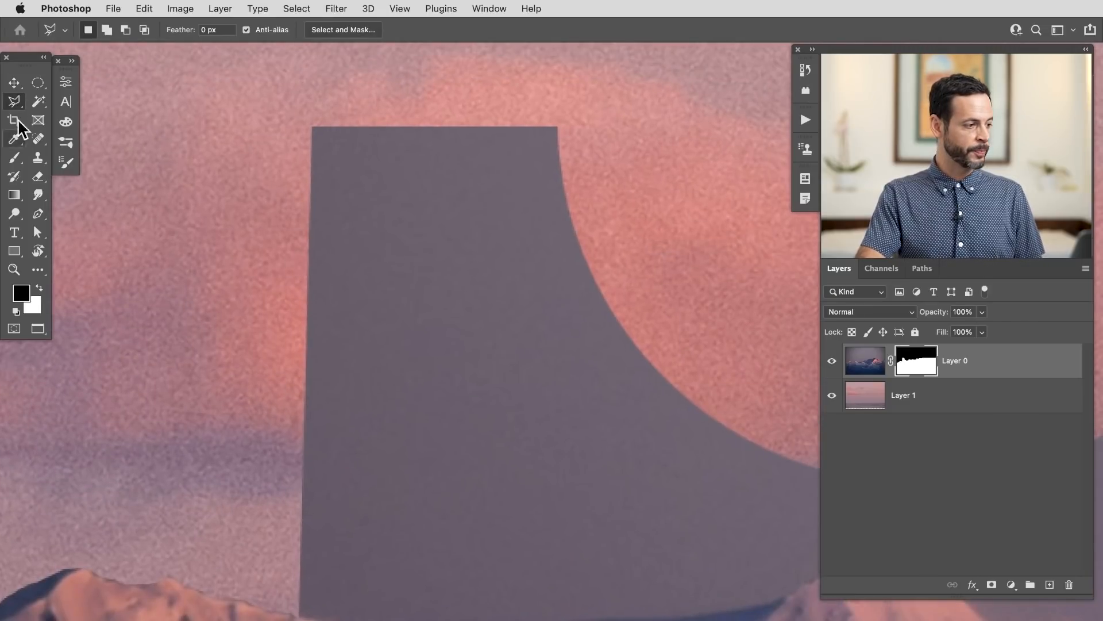
left_click(15, 102)
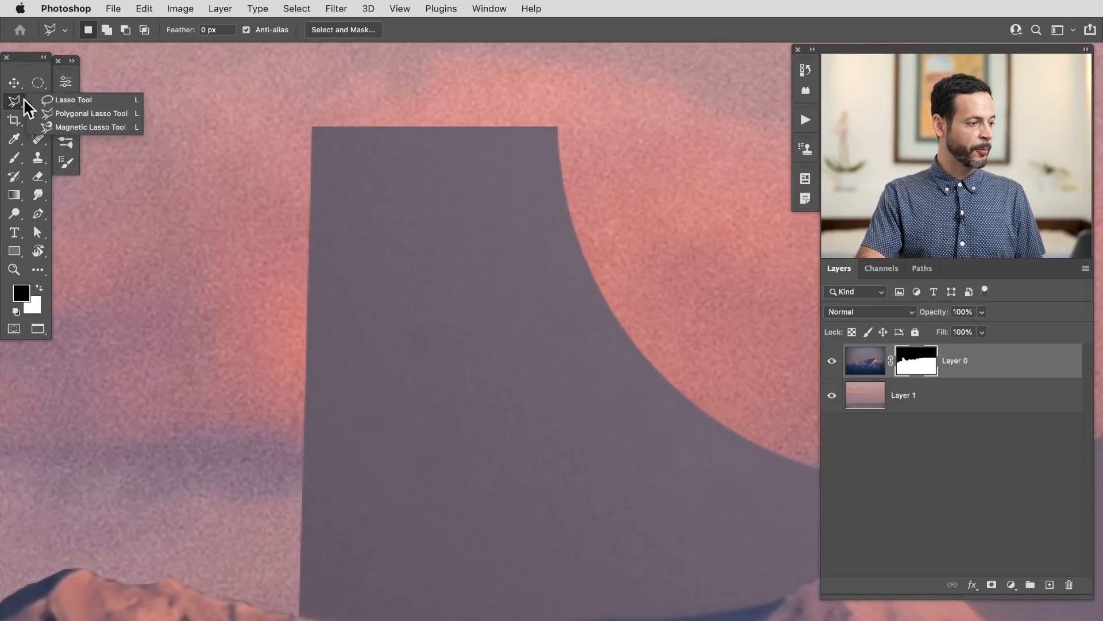
left_click(75, 112)
left_click(258, 376)
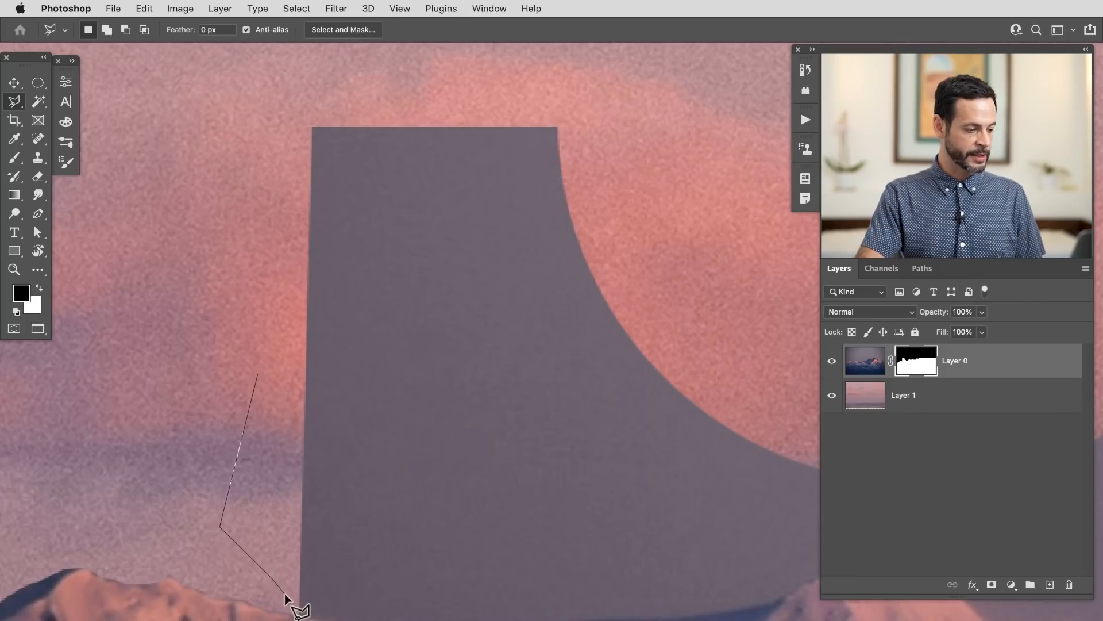
left_click_drag(294, 598, 301, 614)
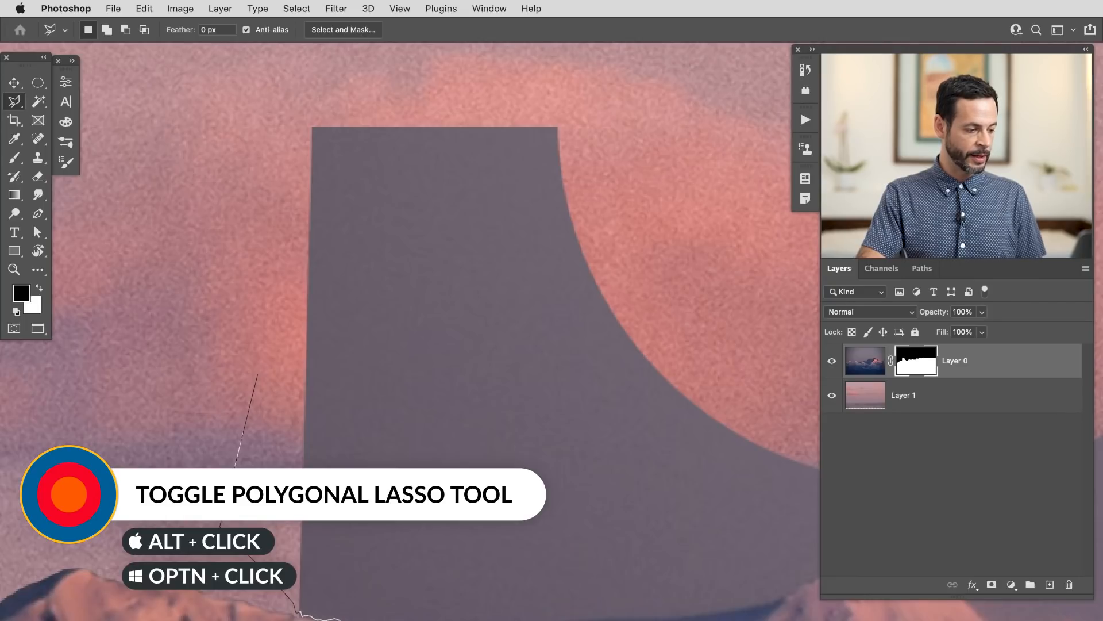
mouse_move(483, 366)
left_mouse_down()
mouse_move(519, 331)
mouse_move(396, 329)
left_mouse_up()
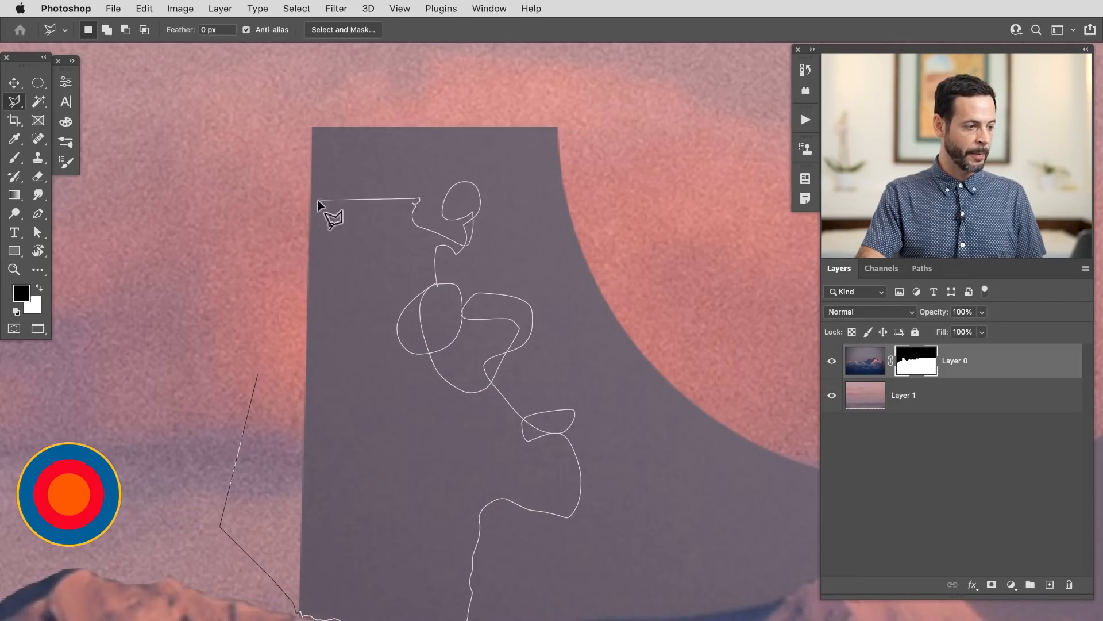
left_click(310, 225, "alt")
left_click(258, 386)
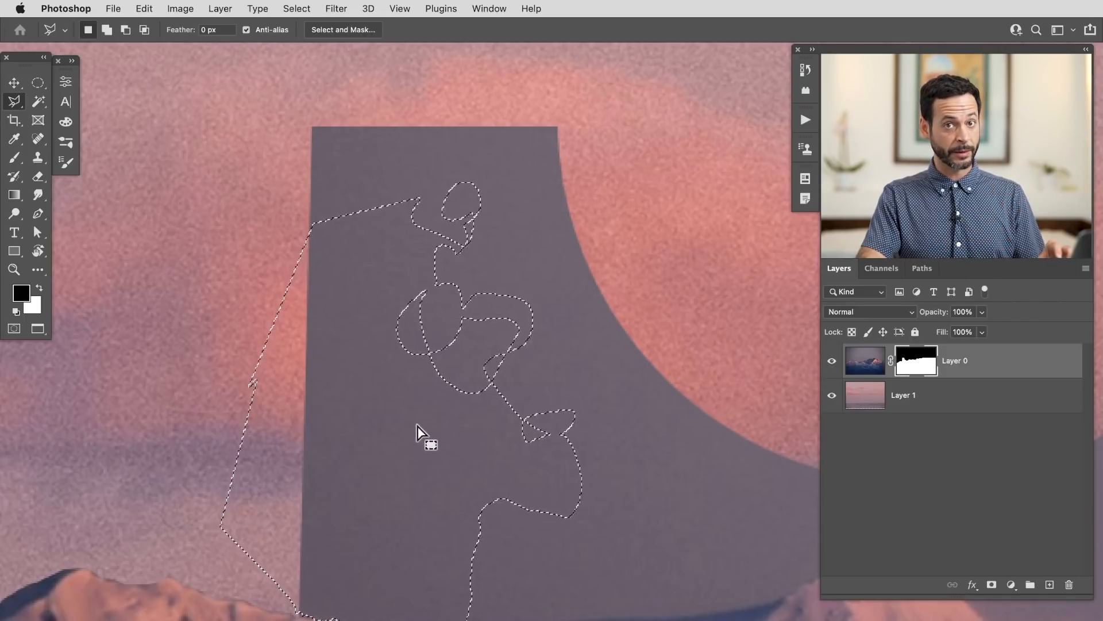
key("super+d")
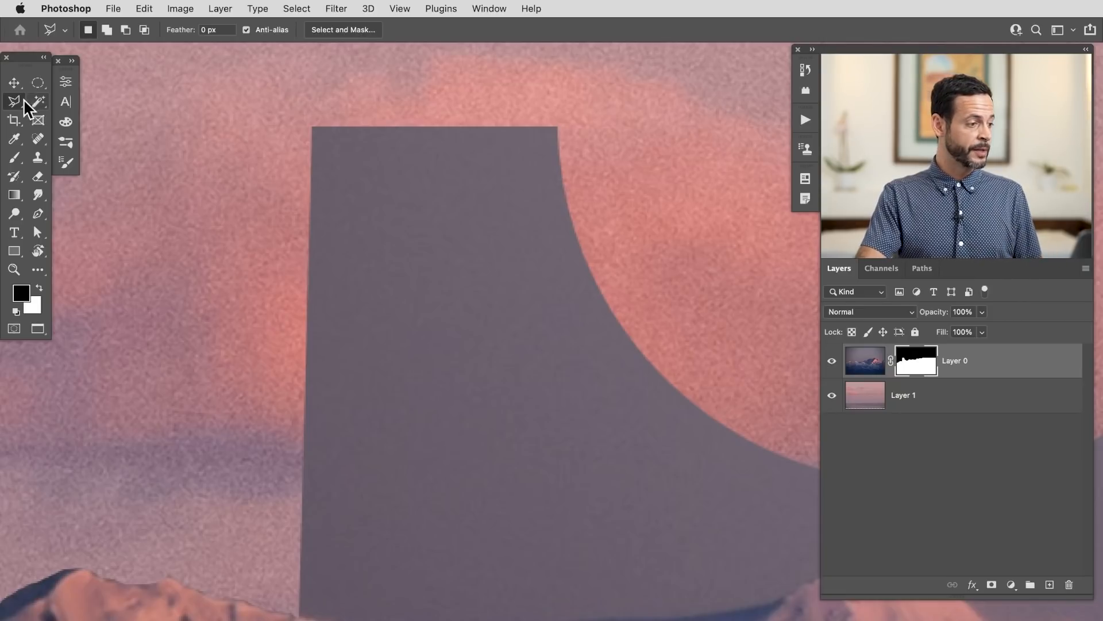
- Try a Lasso selection over the gray sky that starts freehand, adds straight segments and closes freehand, and deselect it
left_click_drag(11, 103, 67, 101)
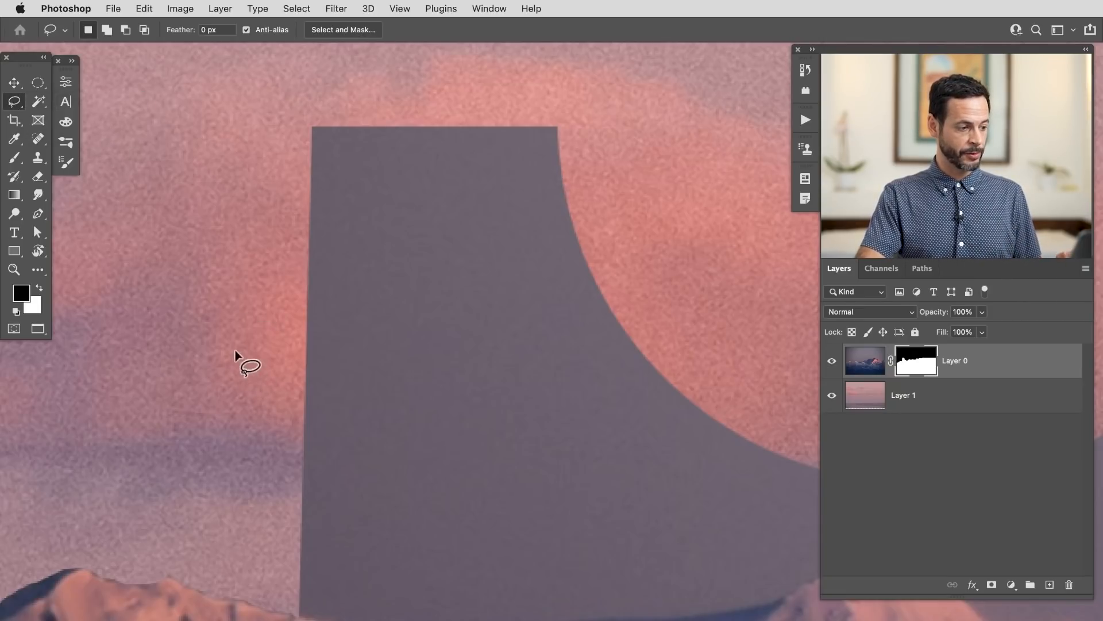
mouse_move(650, 445)
left_mouse_down()
mouse_move(684, 469)
mouse_move(658, 525)
left_mouse_up()
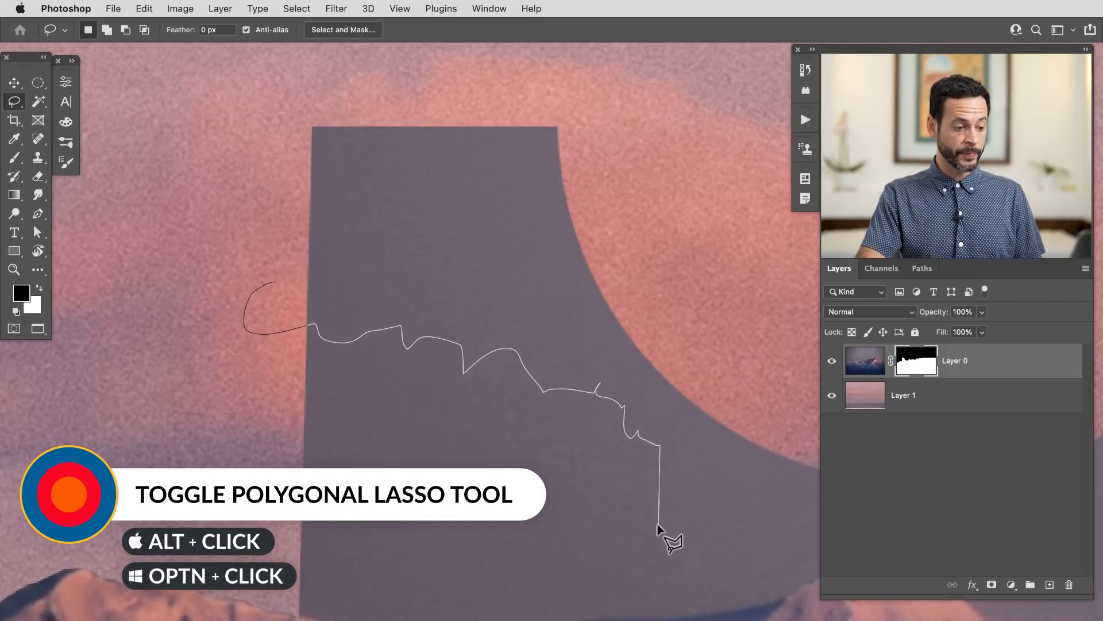
left_click(471, 567, "alt")
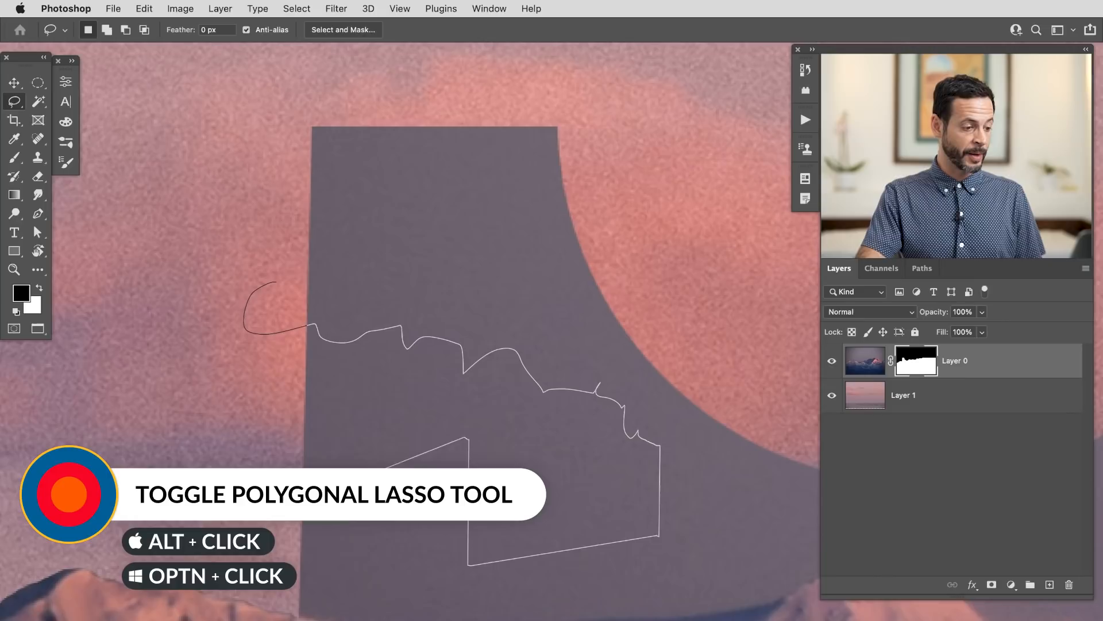
left_click(143, 385, "alt")
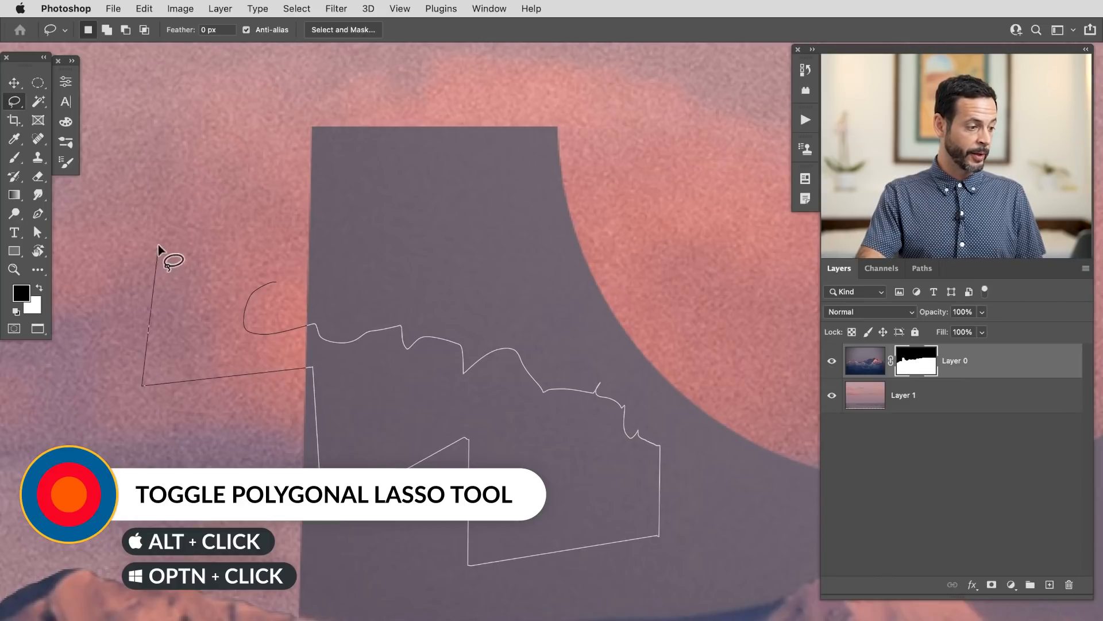
left_click_drag(277, 288, 280, 279)
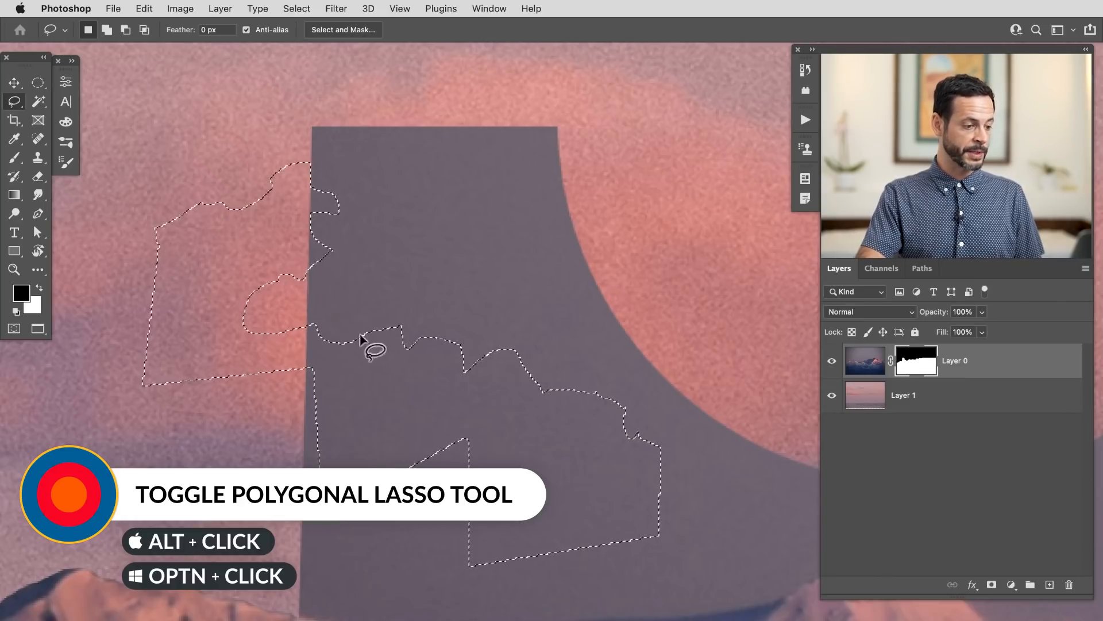
left_click(352, 412)
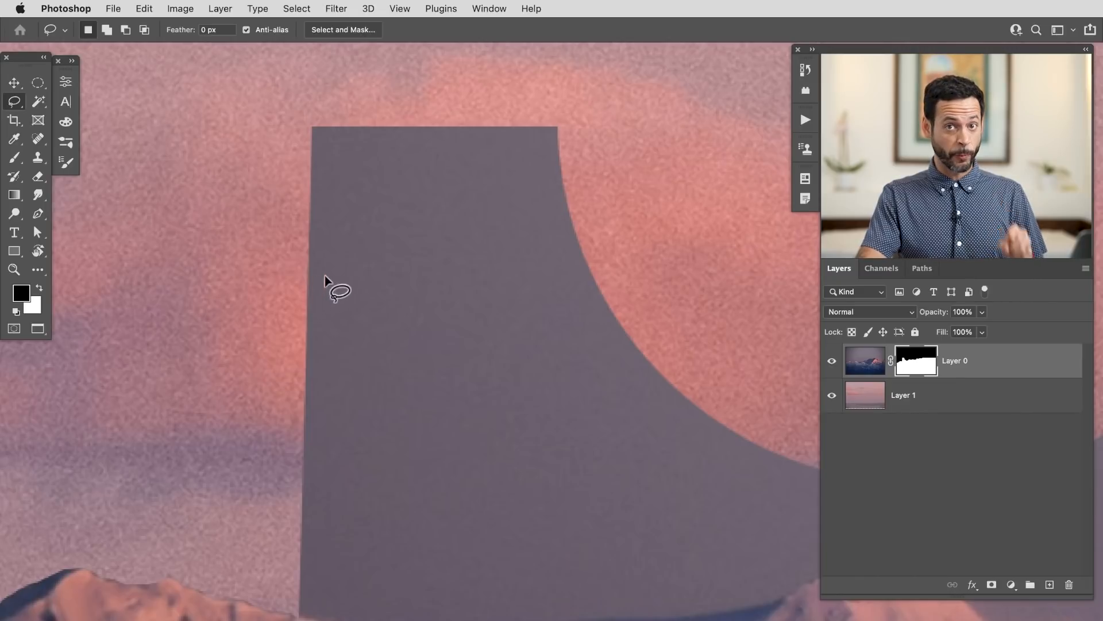
- Trace the ridge with the Magnetic Lasso from the gray sky's left edge to the next peak, straying into the sky beyond it
left_click(10, 104)
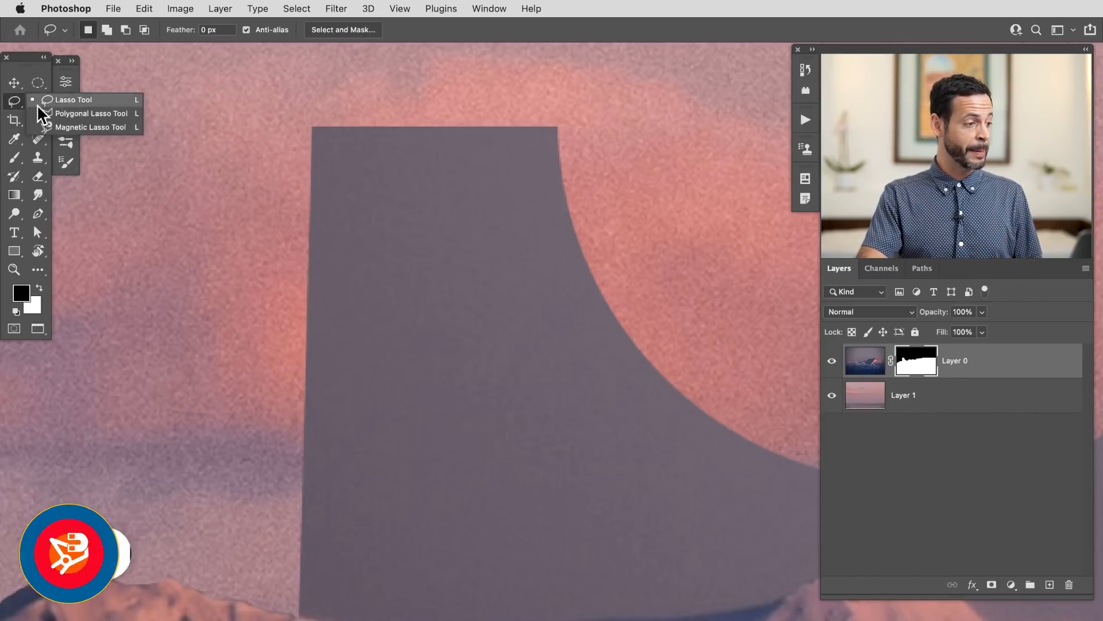
left_click(81, 127)
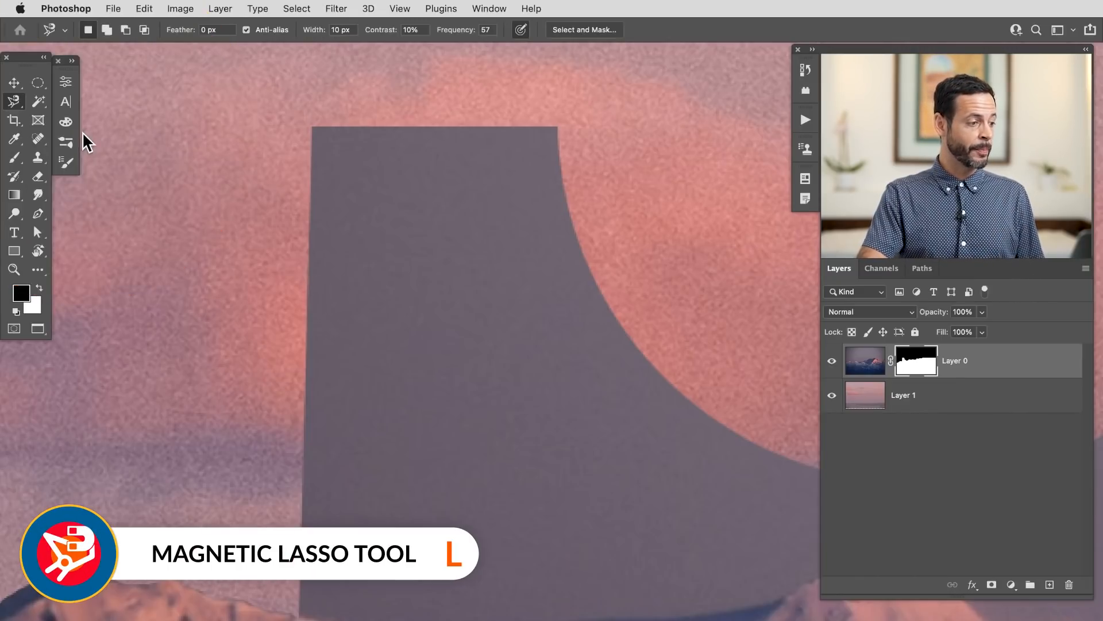
scroll(350, 471, "down", 5)
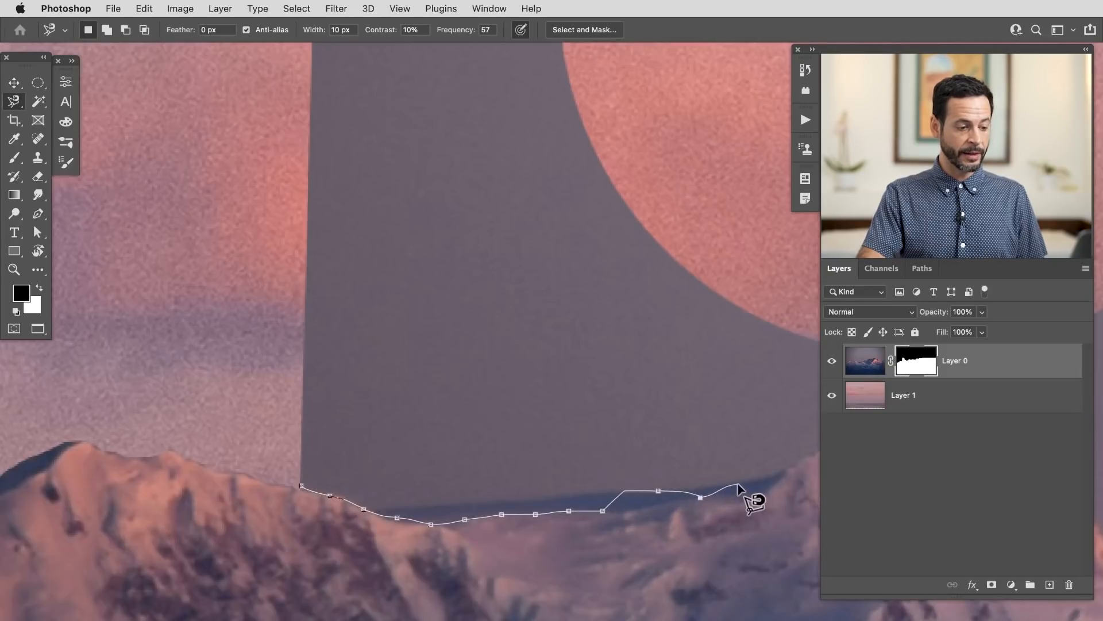
left_click_drag(747, 480, 569, 483)
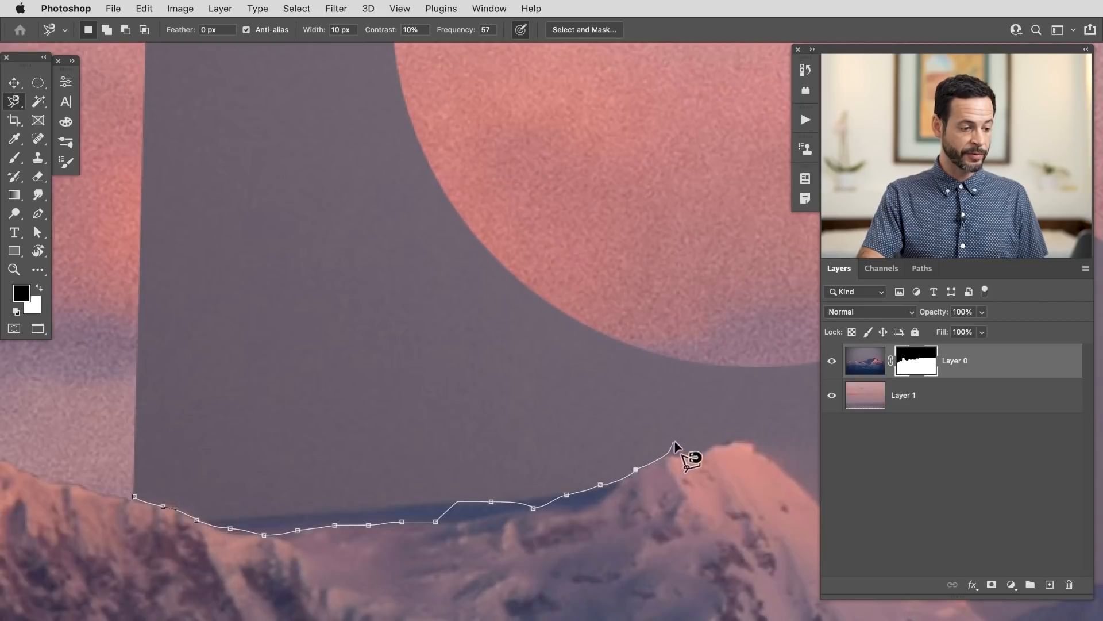
left_click_drag(712, 436, 585, 440)
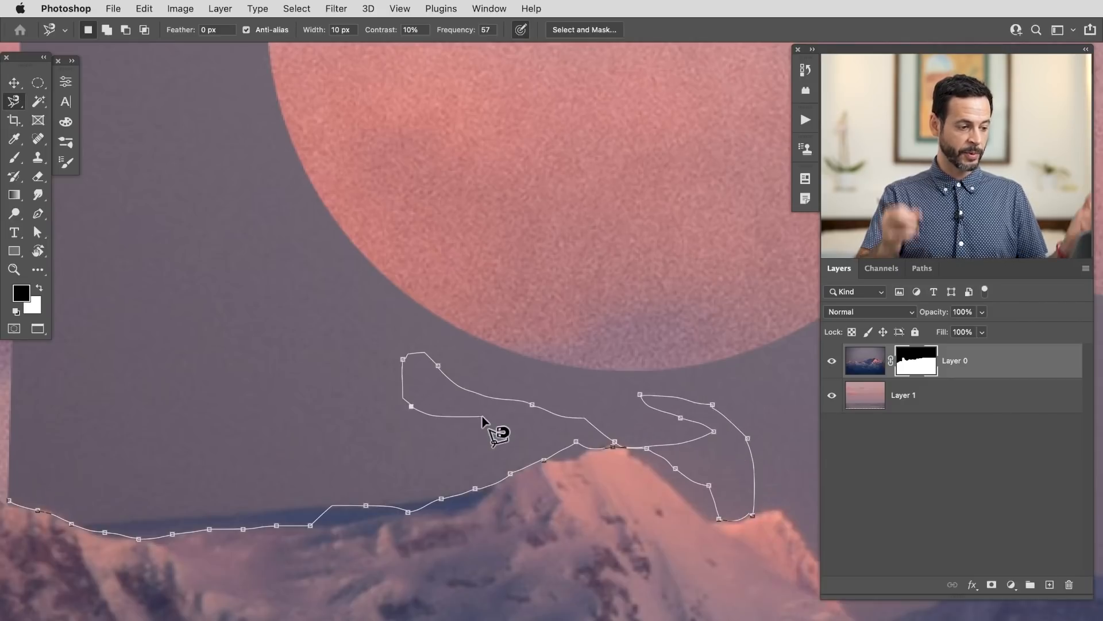
- Remove the stray Magnetic Lasso anchor points one by one, back to the ridge before the peak
key("BackSpace")
key("BackSpace")
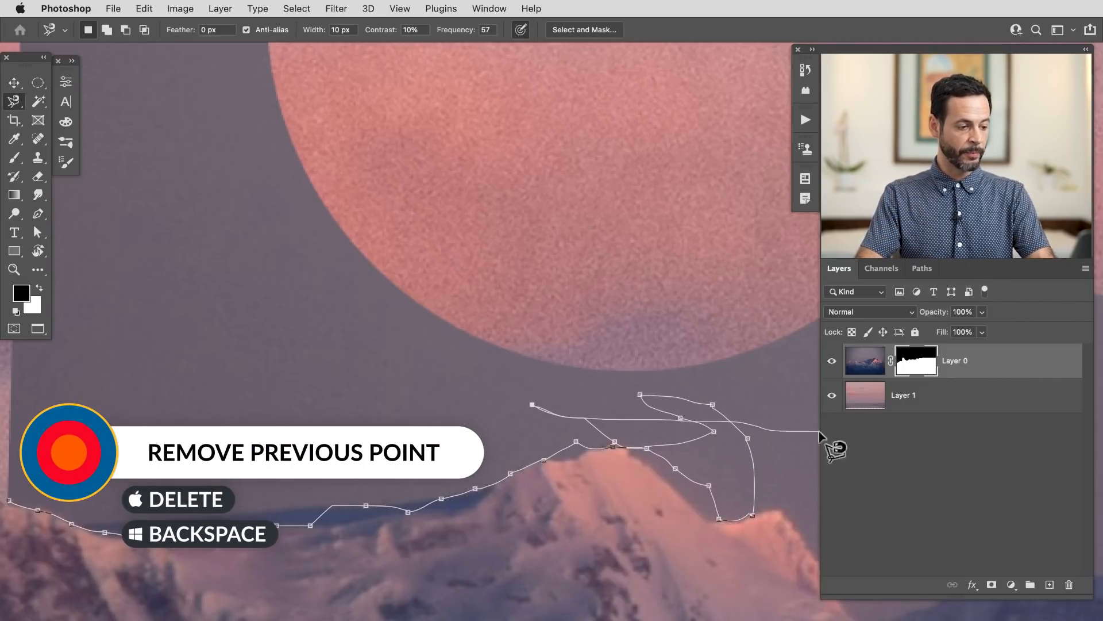
key("BackSpace")
key("BackSpace")
key("BackSpace")
key("BackSpace")
key("BackSpace")
key("BackSpace")
key("BackSpace")
key("BackSpace")
key("BackSpace")
key("BackSpace")
key("BackSpace")
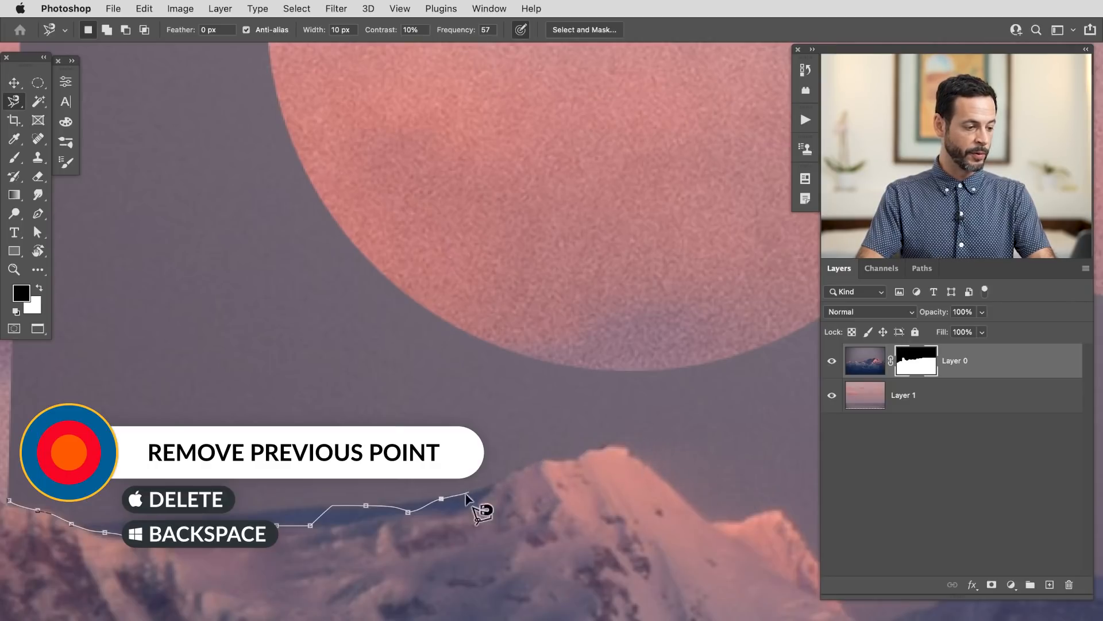
key("BackSpace")
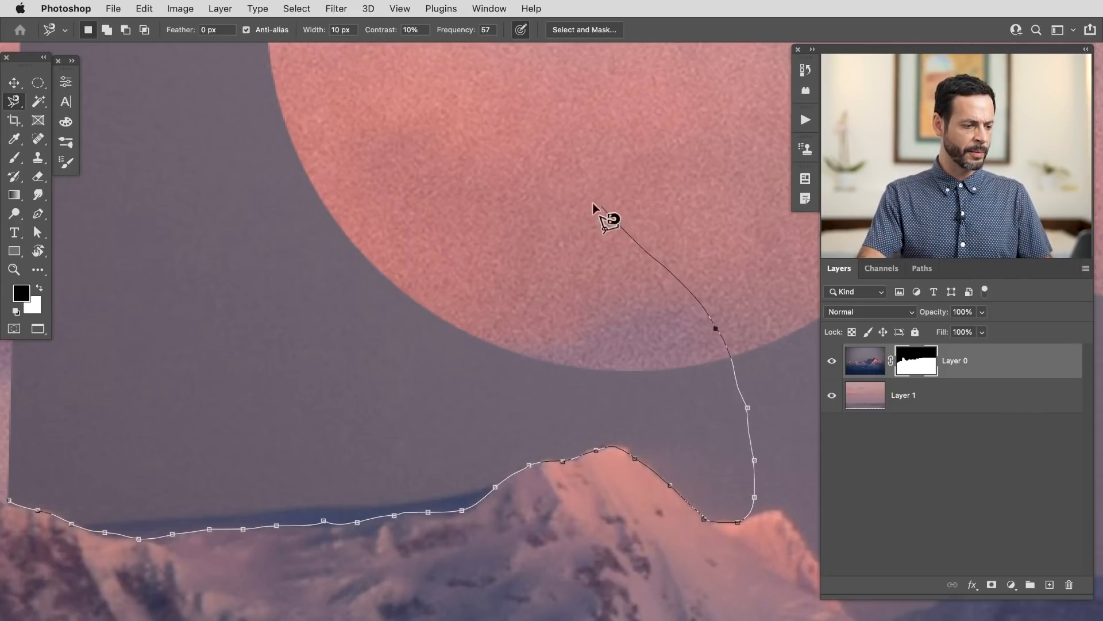
- Continue the Magnetic Lasso outline over the peak, loop it around the gray sky and close it at its starting point
mouse_move(616, 223)
left_mouse_down()
mouse_move(556, 230)
mouse_move(565, 233)
left_mouse_up()
key("super+minus")
key("super+minus")
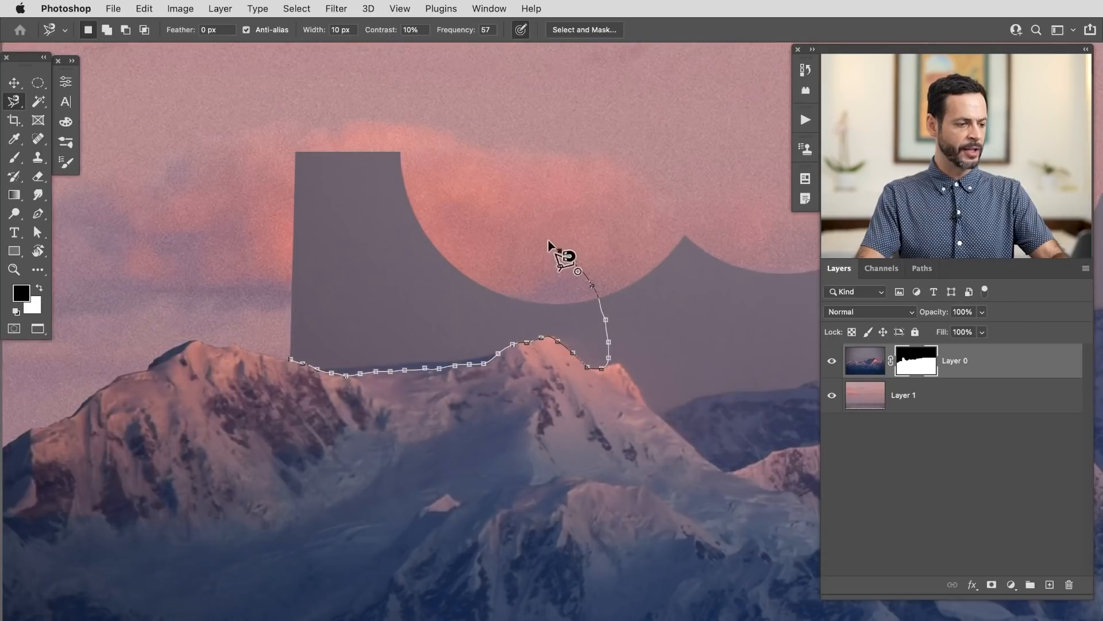
left_click(292, 359)
mouse_move(324, 327)
left_mouse_down()
mouse_move(363, 323)
mouse_move(350, 317)
mouse_move(365, 414)
mouse_move(352, 395)
left_mouse_up()
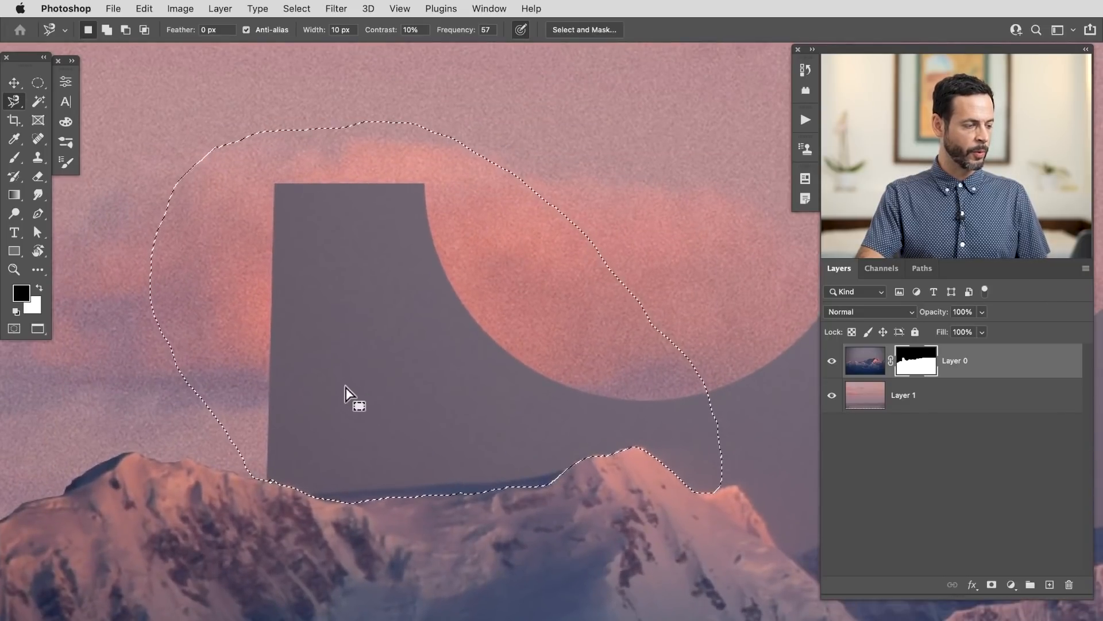
- Fill the magnetic selection on Layer 0's mask with Black at 100% opacity and deselect
left_click(143, 9)
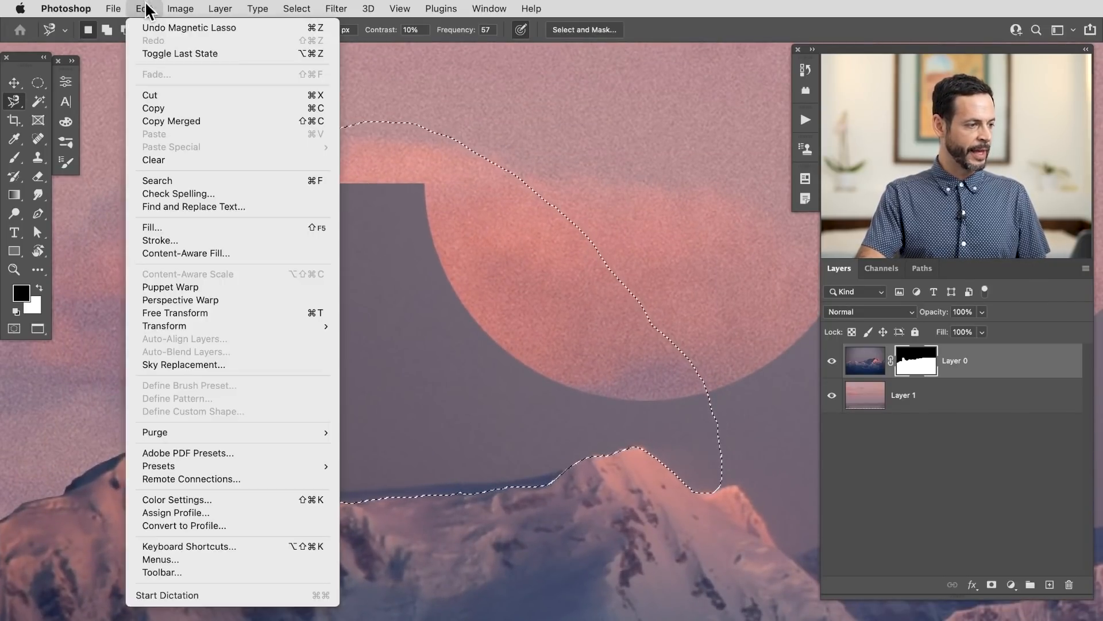
left_click(198, 226)
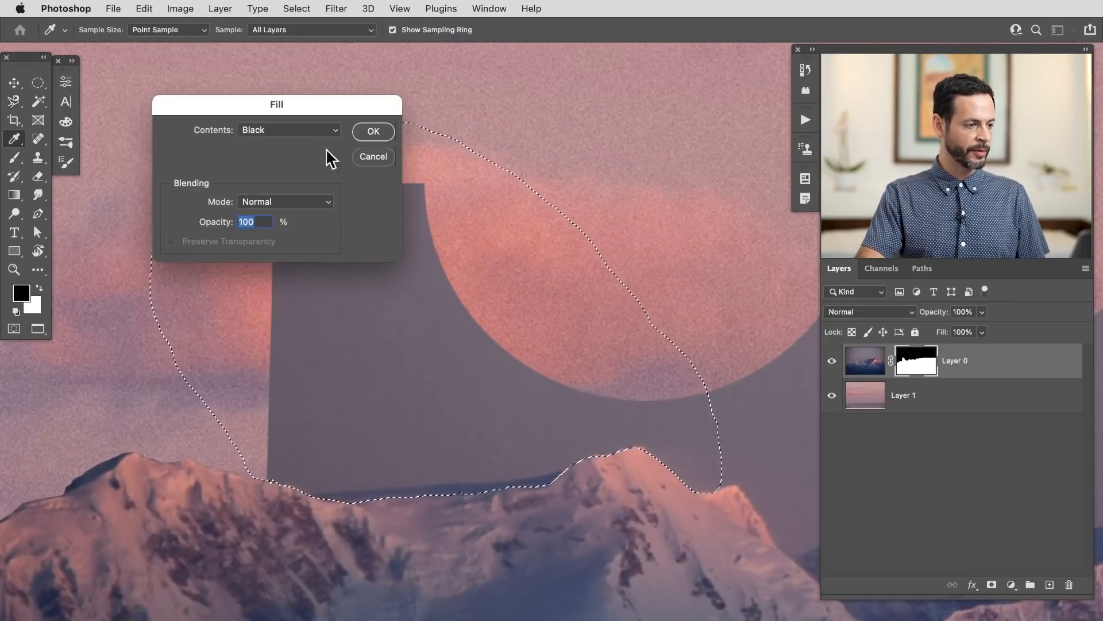
left_click(373, 132)
key("l")
key("super+d")
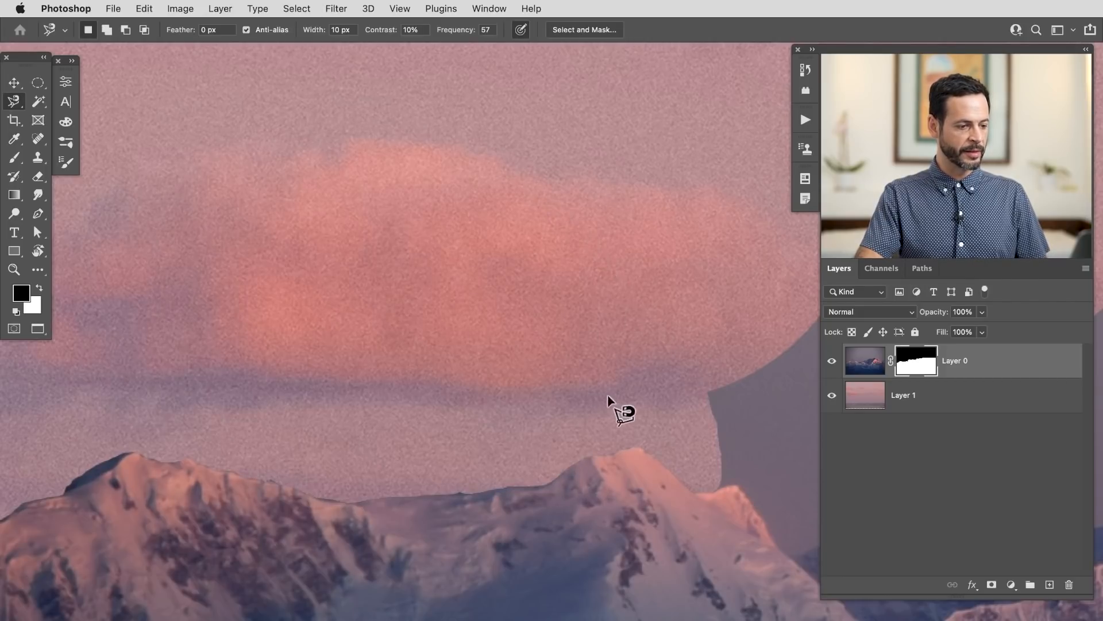
- Switch to the Magic Wand tool with a 5 by 5 Average sample size and a tolerance of 10
left_click_drag(593, 398, 252, 349)
left_click_drag(546, 409, 479, 406)
left_click_drag(441, 404, 394, 386)
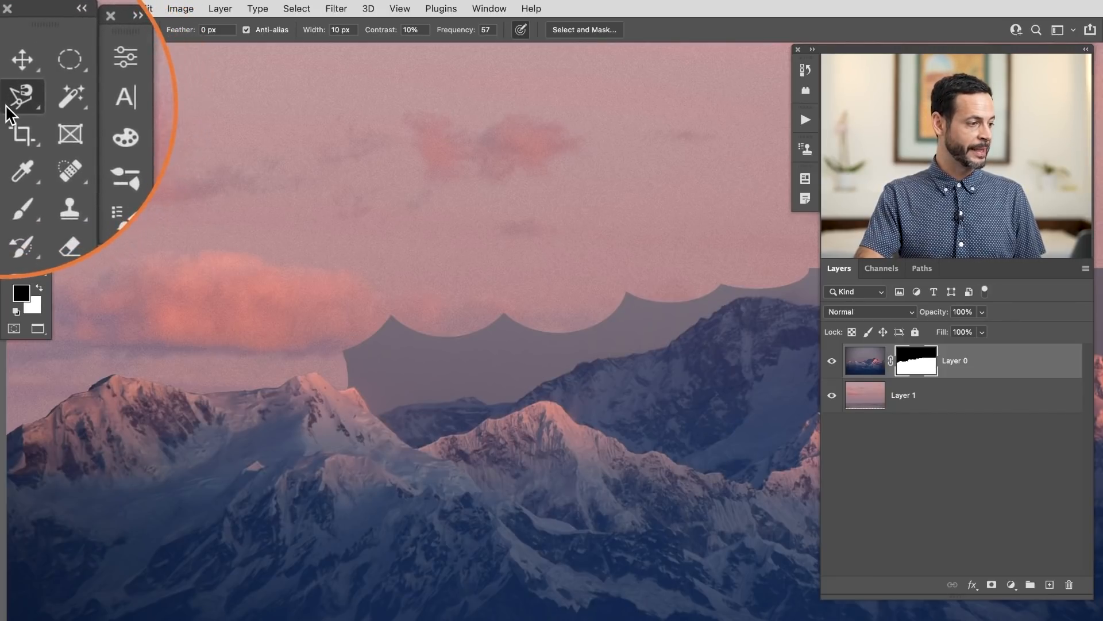
left_click(37, 102)
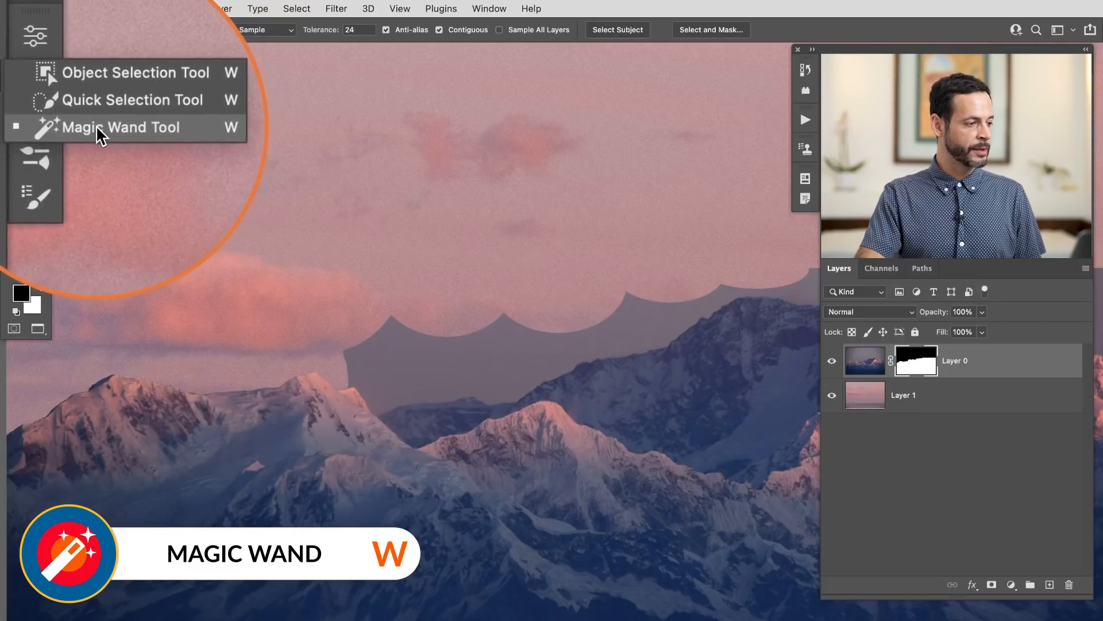
left_click(88, 129)
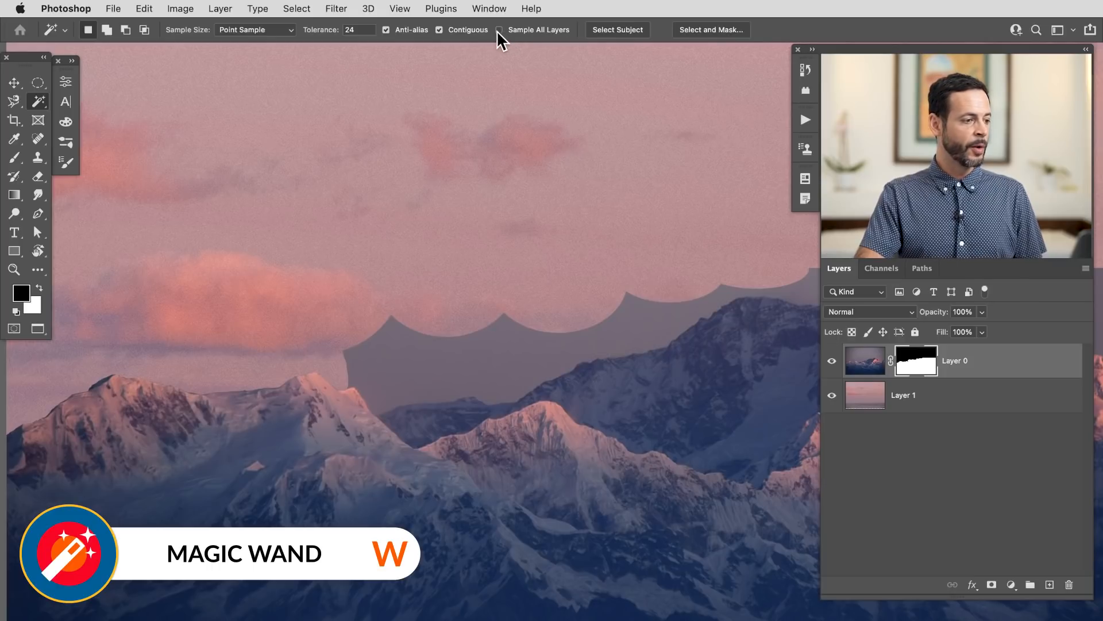
left_click(256, 30)
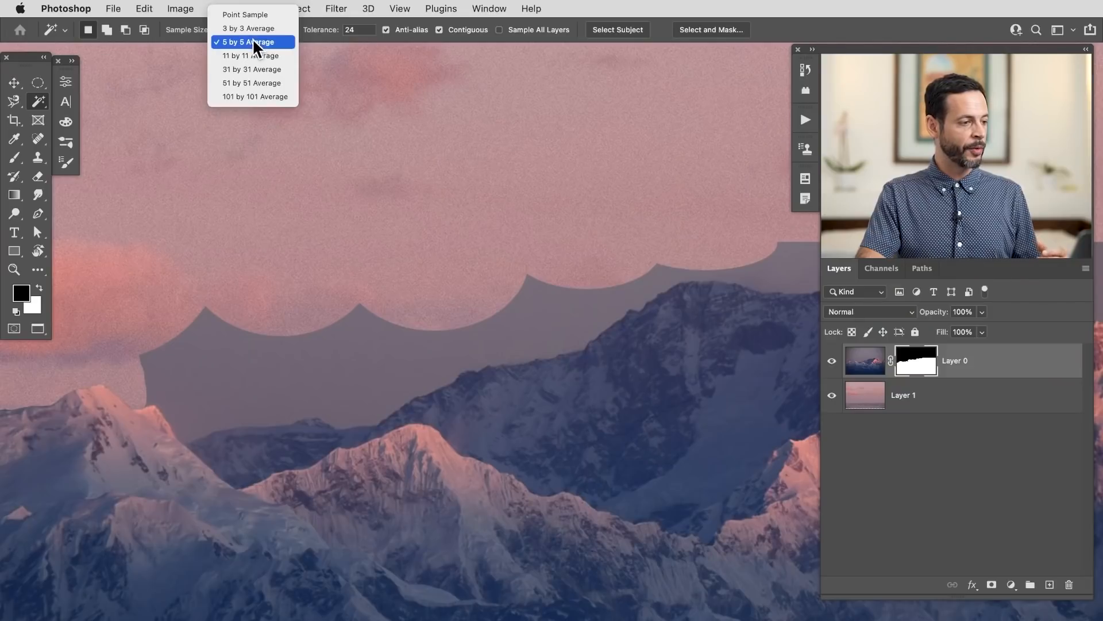
left_click(253, 37)
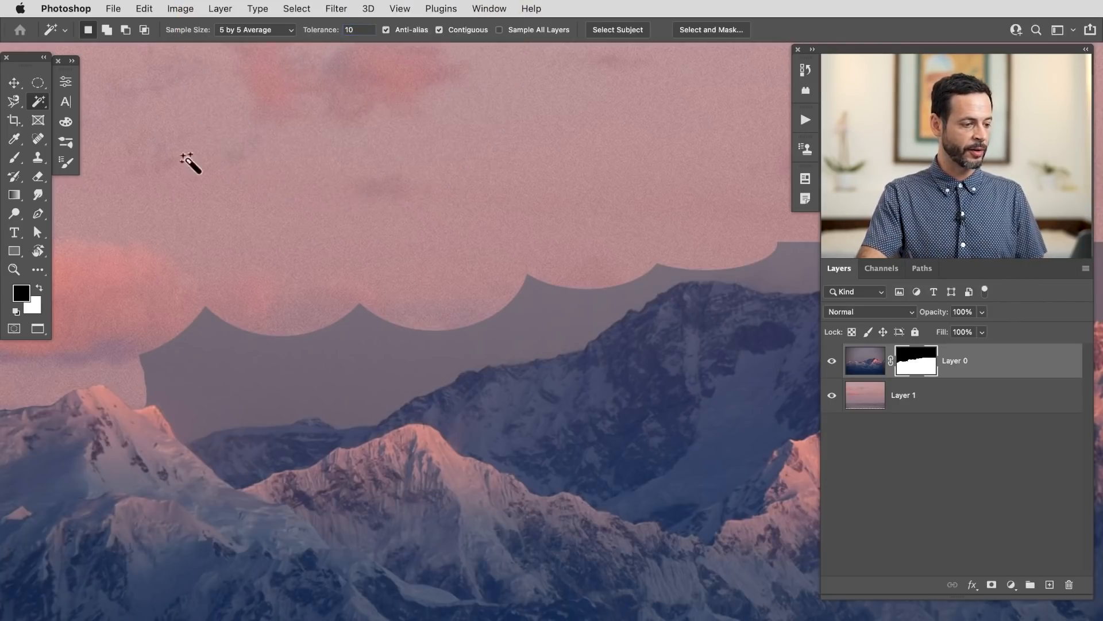
- Try Magic Wand selections on the central peak's sunlit face and the shadowed rock below it
left_click_drag(339, 454, 454, 246)
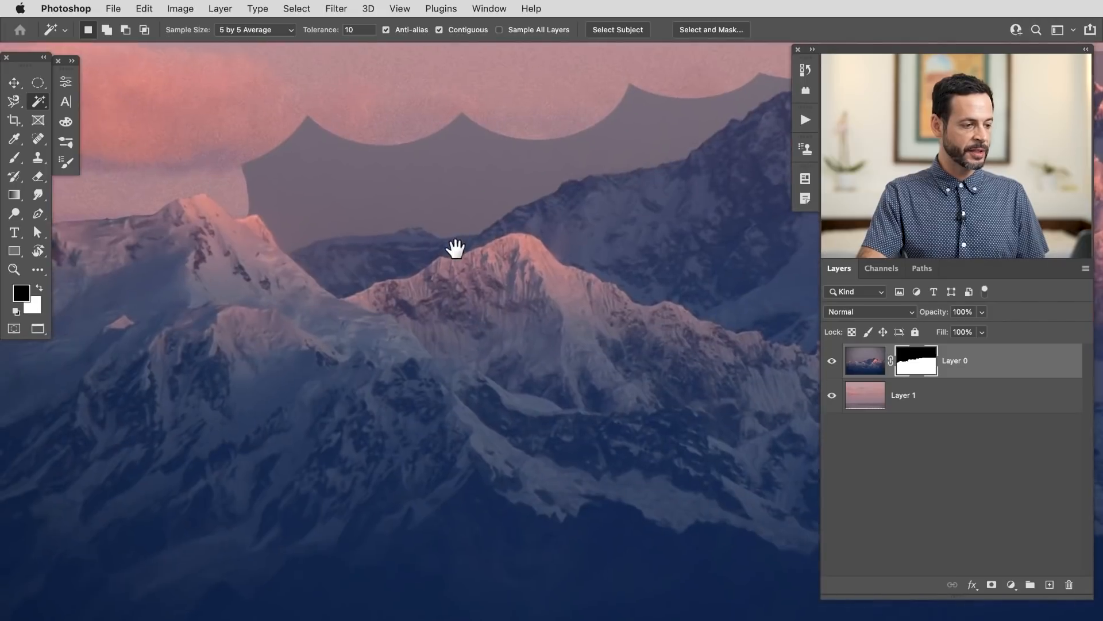
left_click_drag(549, 258, 643, 221)
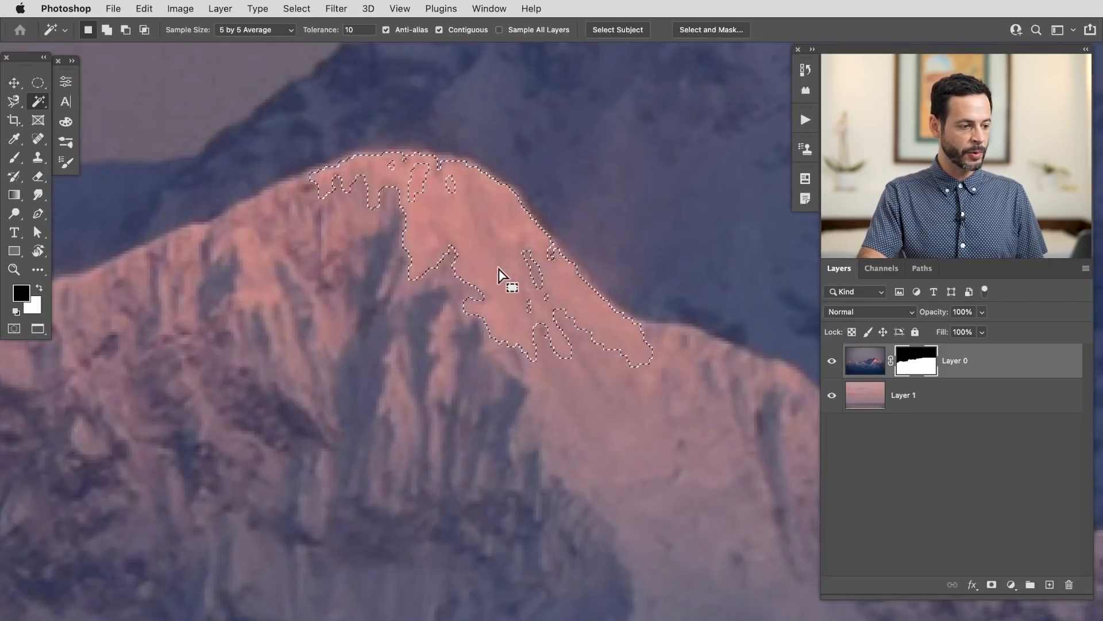
left_click(478, 384)
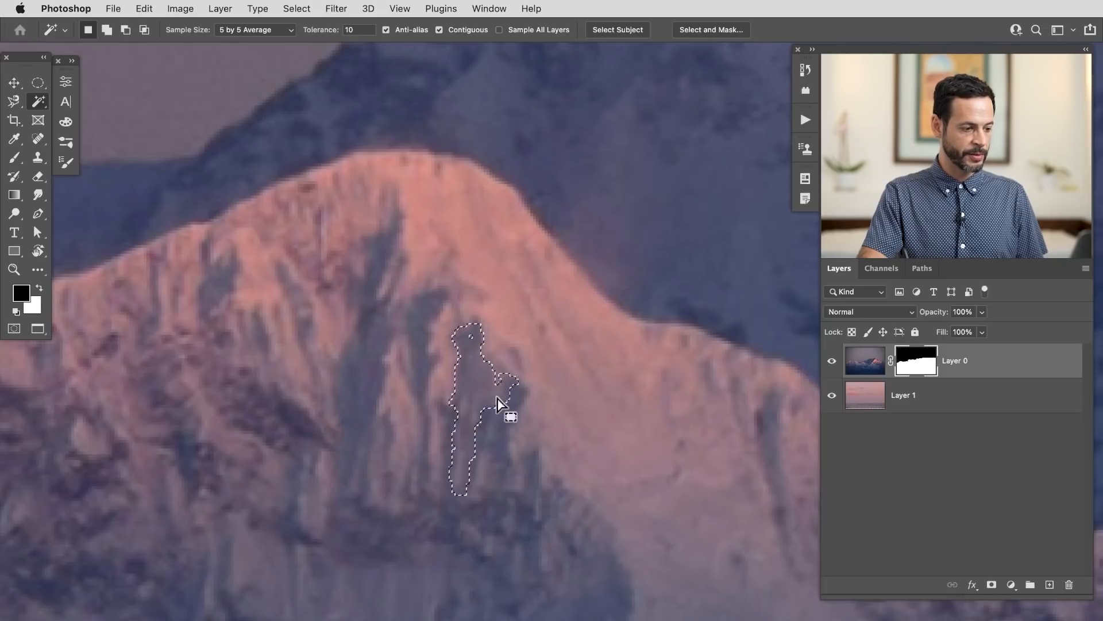
left_click(508, 422)
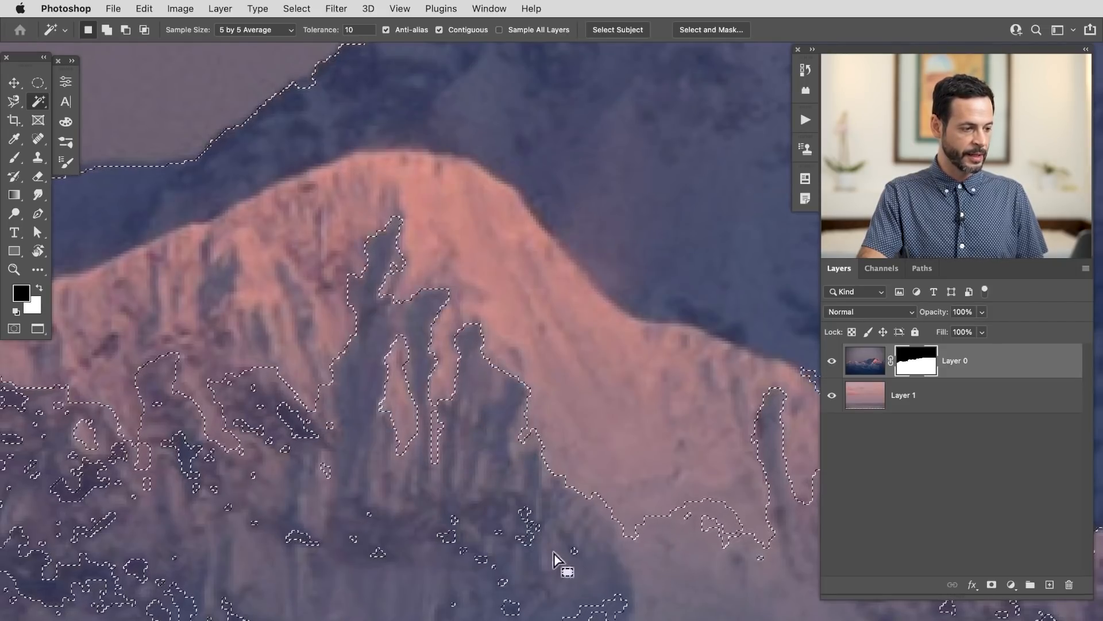
left_click_drag(569, 490, 546, 482)
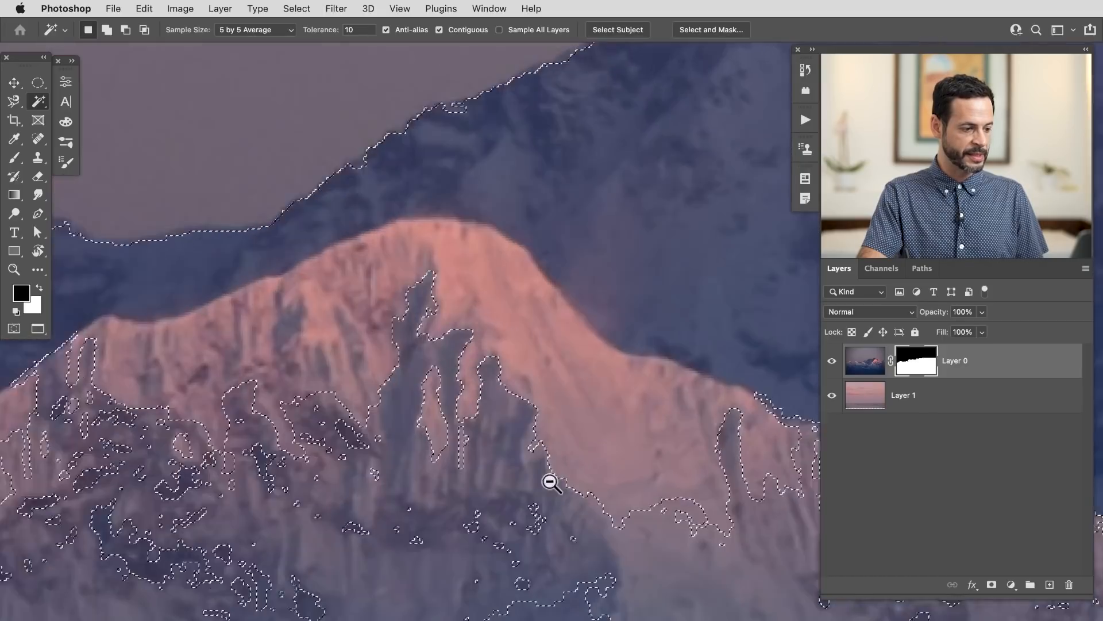
- Sample several pink and shadowed tones down the central peak's slope with the Magic Wand, ending on the sunlit summit
left_click(459, 250)
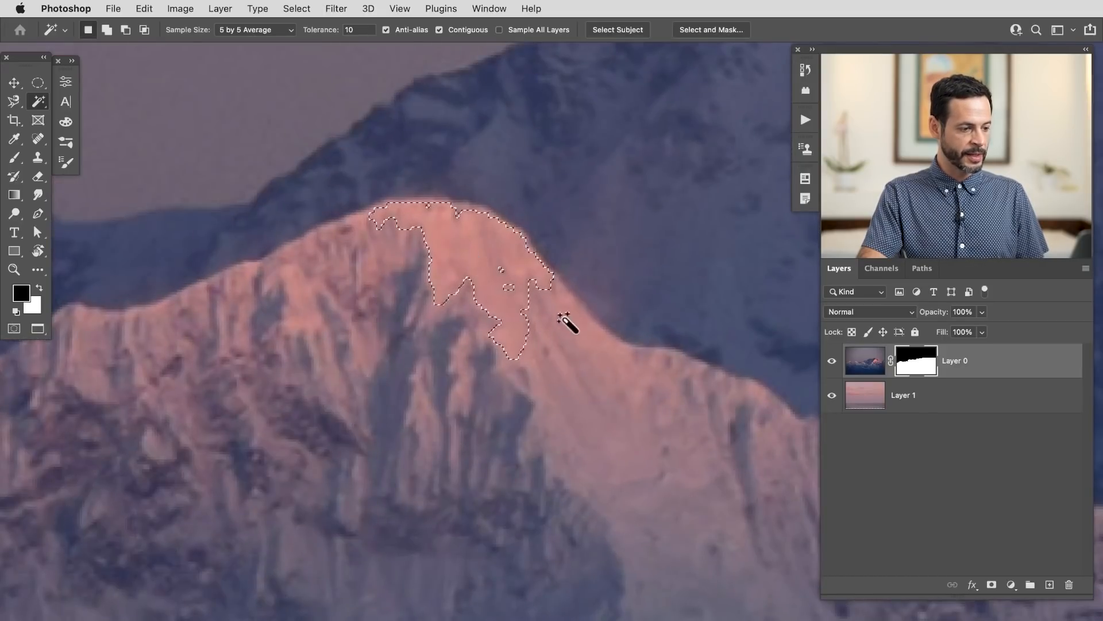
left_click(586, 389)
left_click(632, 495)
left_click(654, 538)
left_click(579, 399)
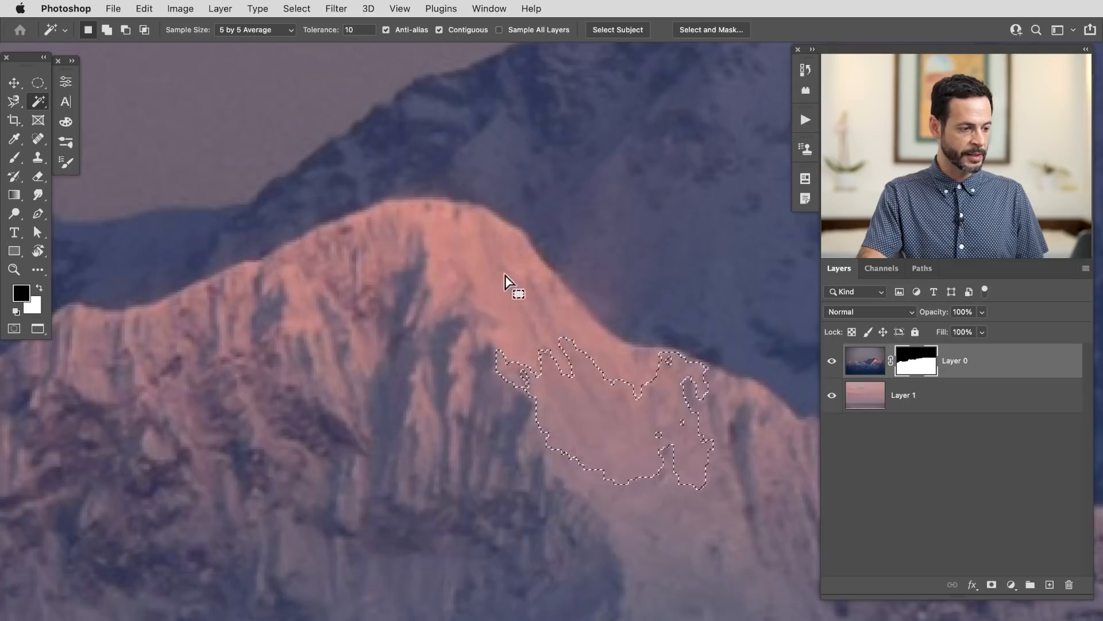
left_click(490, 399)
left_click(520, 447)
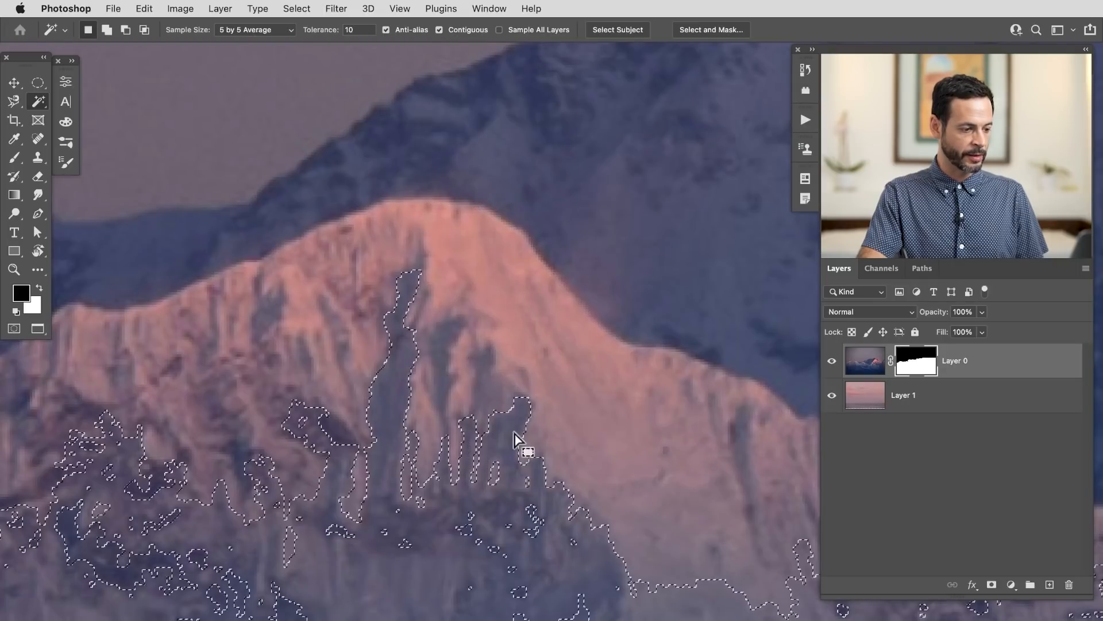
left_click(453, 248)
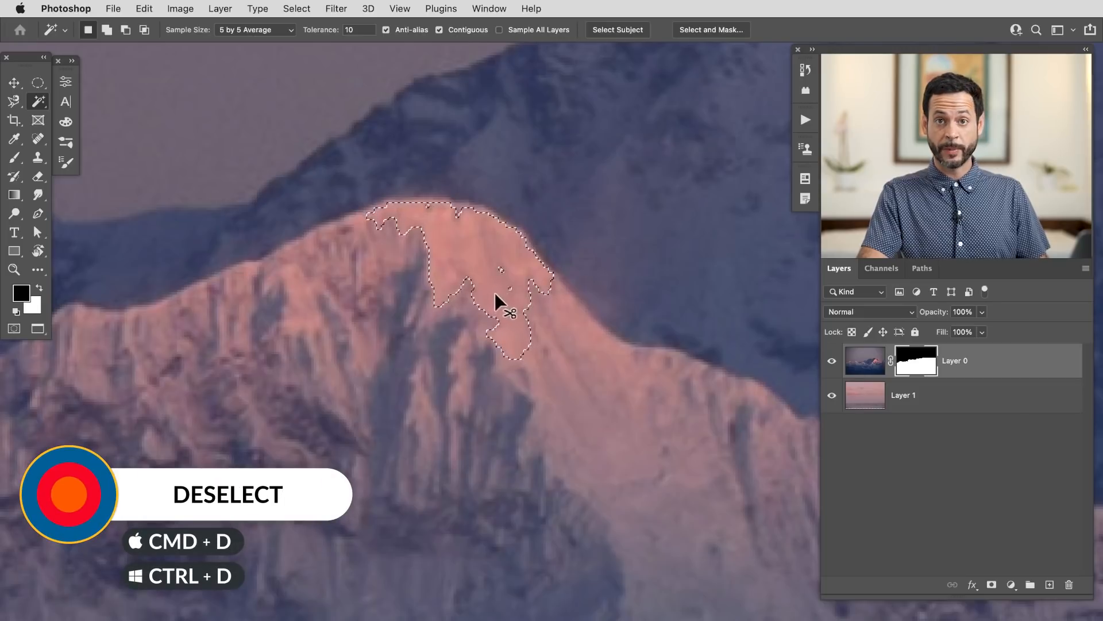
- Deselect, sample the sunlit summit once more and deselect it, and set the Magic Wand tolerance to 30
key("super+d")
left_click(460, 245)
key("super+d")
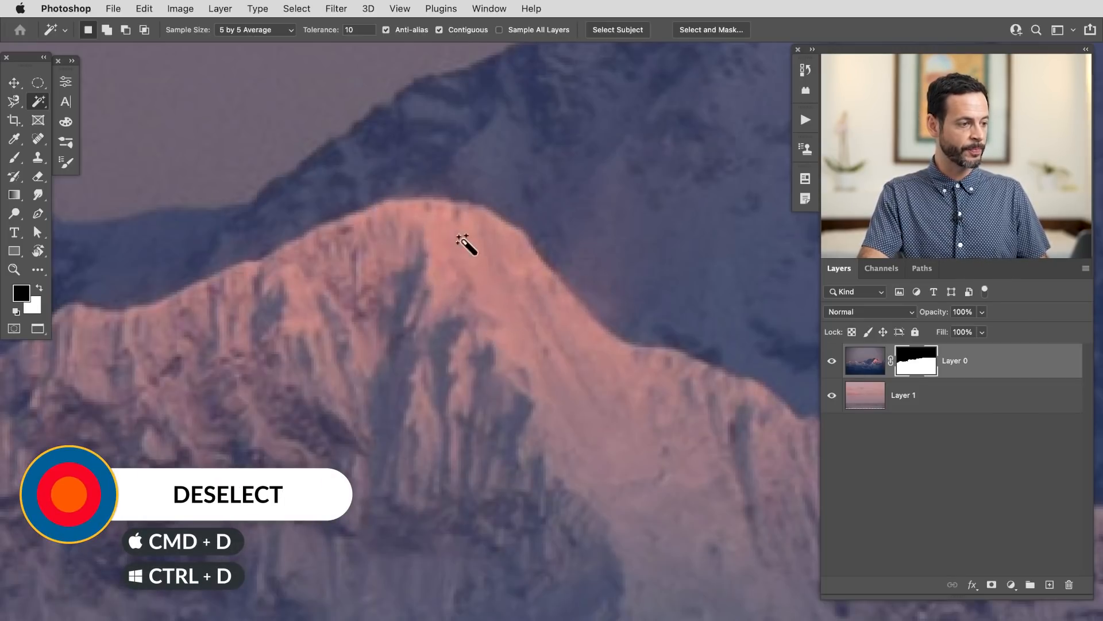
type("30")
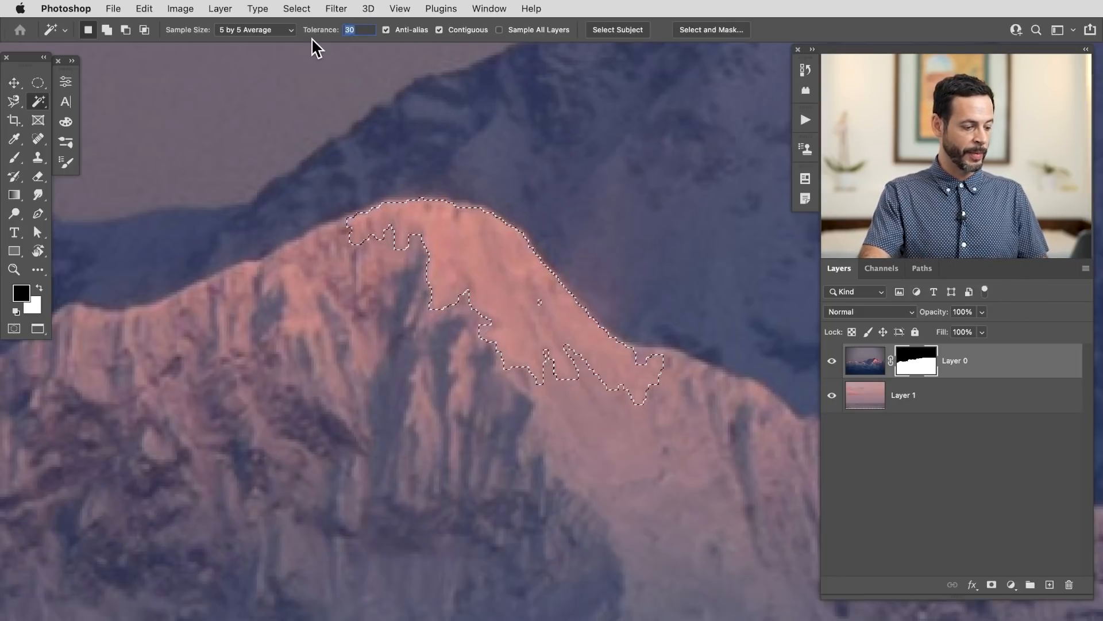
- Set the Magic Wand tolerance to 50 and sample the central peak's sunlit summit with Contiguous on, then with Contiguous off
key("super+d")
left_click(481, 282)
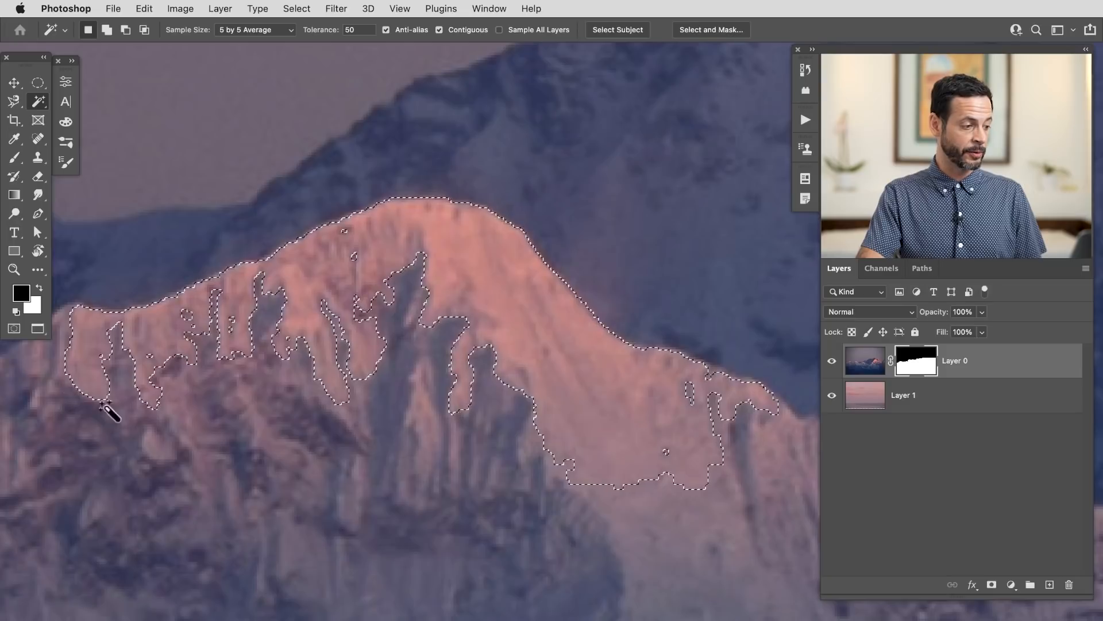
left_click(439, 29)
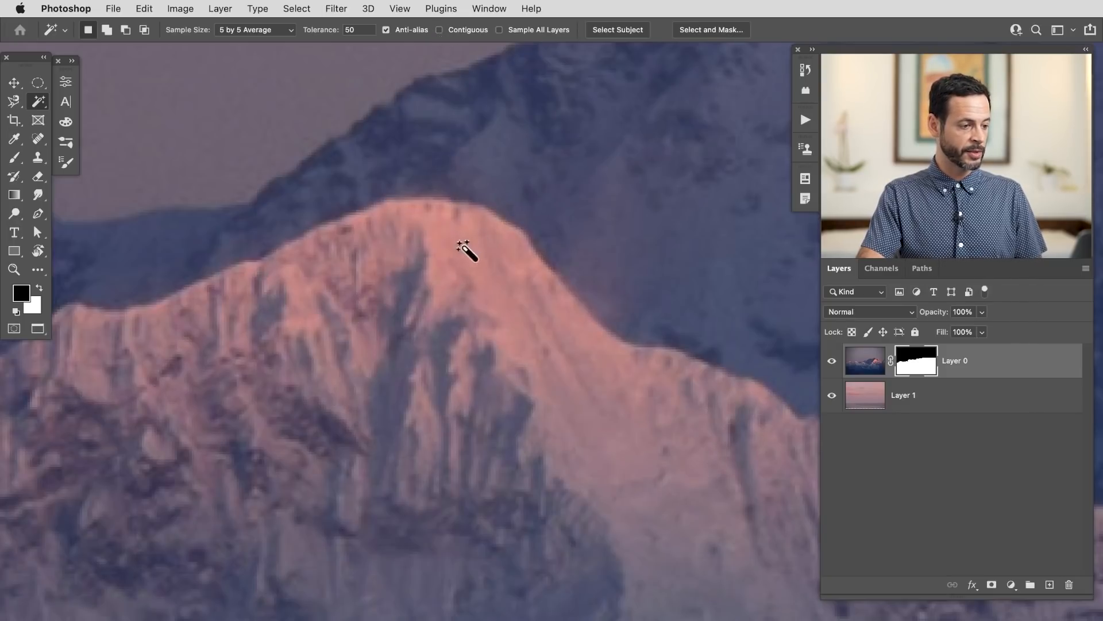
left_click_drag(618, 272, 544, 292)
left_click_drag(384, 310, 605, 336)
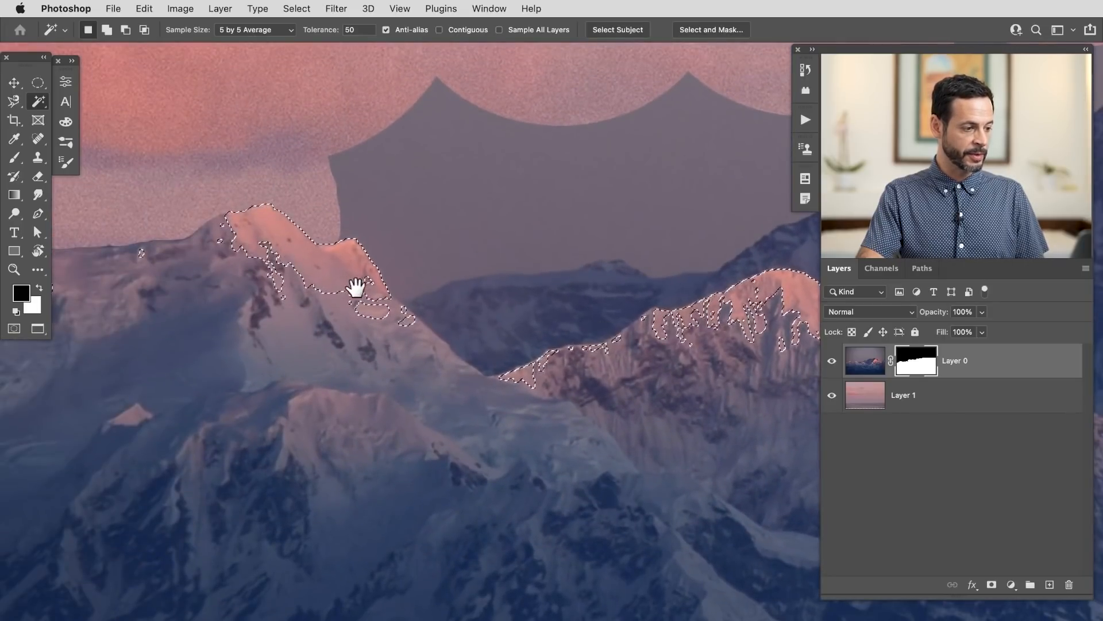
- Examine the non-contiguous selection across the left, central and right-hand peaks of the mountain range
left_click_drag(561, 382, 207, 364)
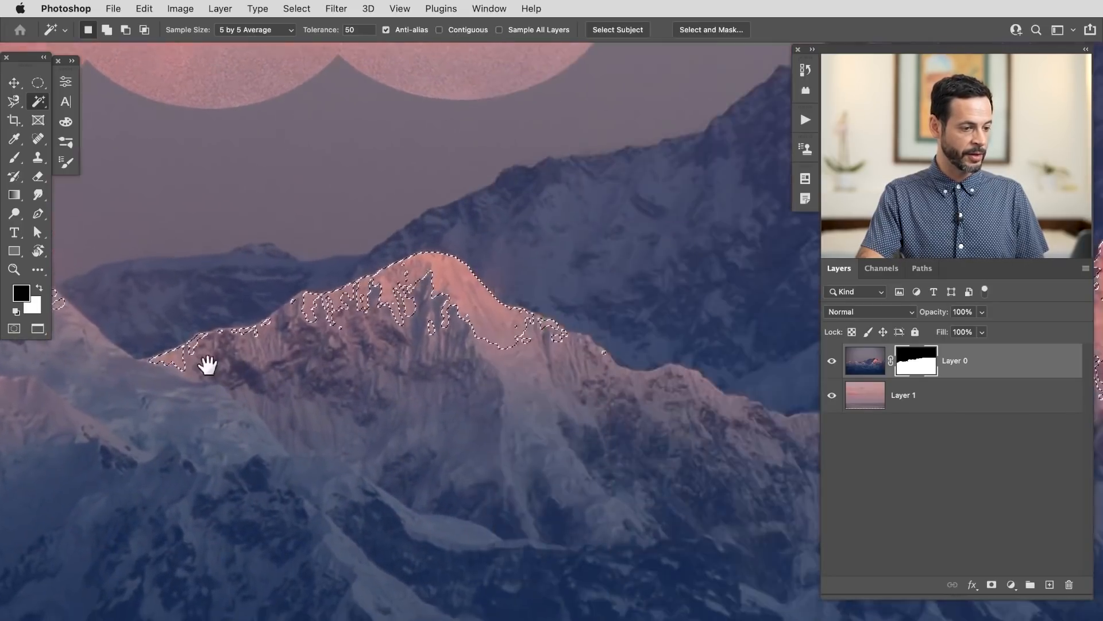
left_click_drag(609, 345, 172, 342)
left_click_drag(589, 305, 360, 439)
left_click_drag(552, 376, 358, 417)
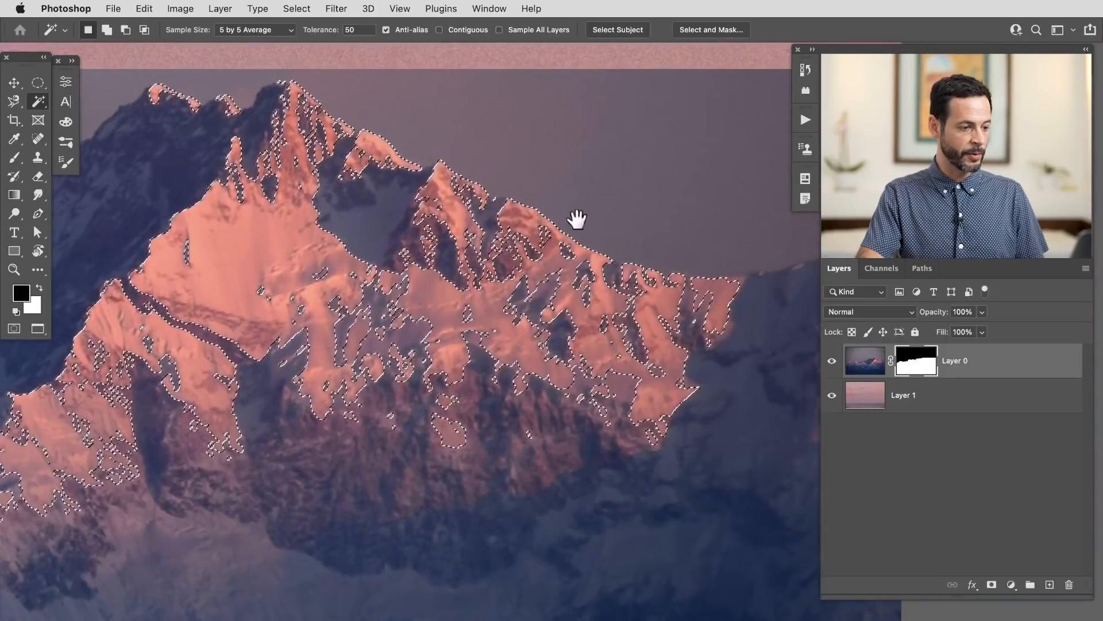
left_click_drag(198, 458, 472, 422)
left_click(471, 423, "alt")
left_click_drag(275, 465, 653, 436)
left_click_drag(361, 438, 437, 405)
left_click(487, 360)
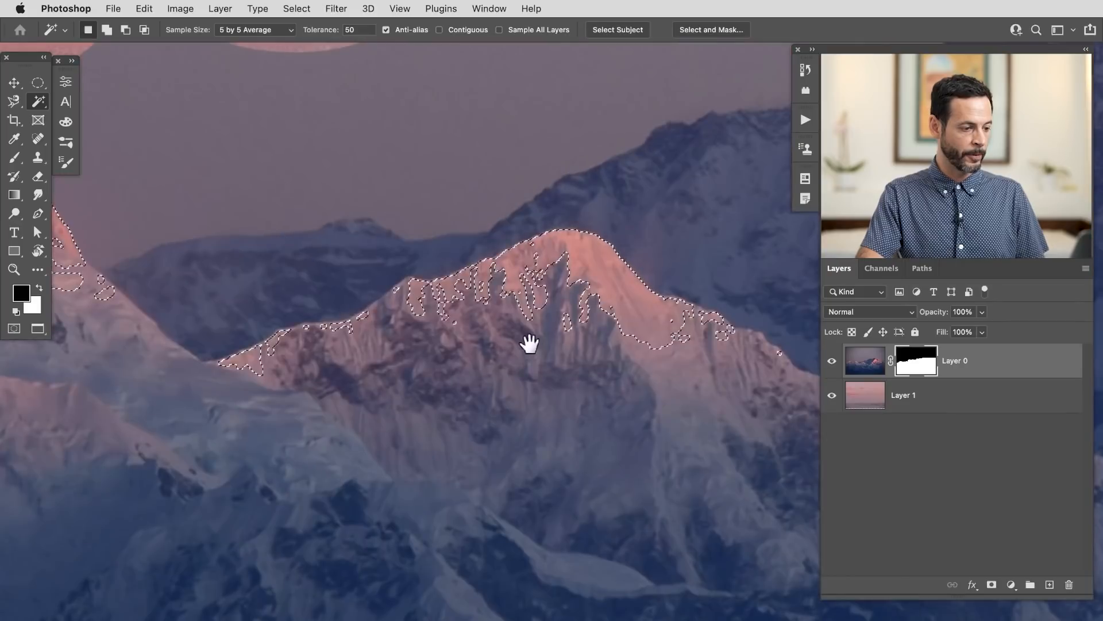
left_click(562, 359, "alt")
- Deselect, turn Contiguous back on, and try another Magic Wand sample on the central peak's summit before clearing it
key("super+d")
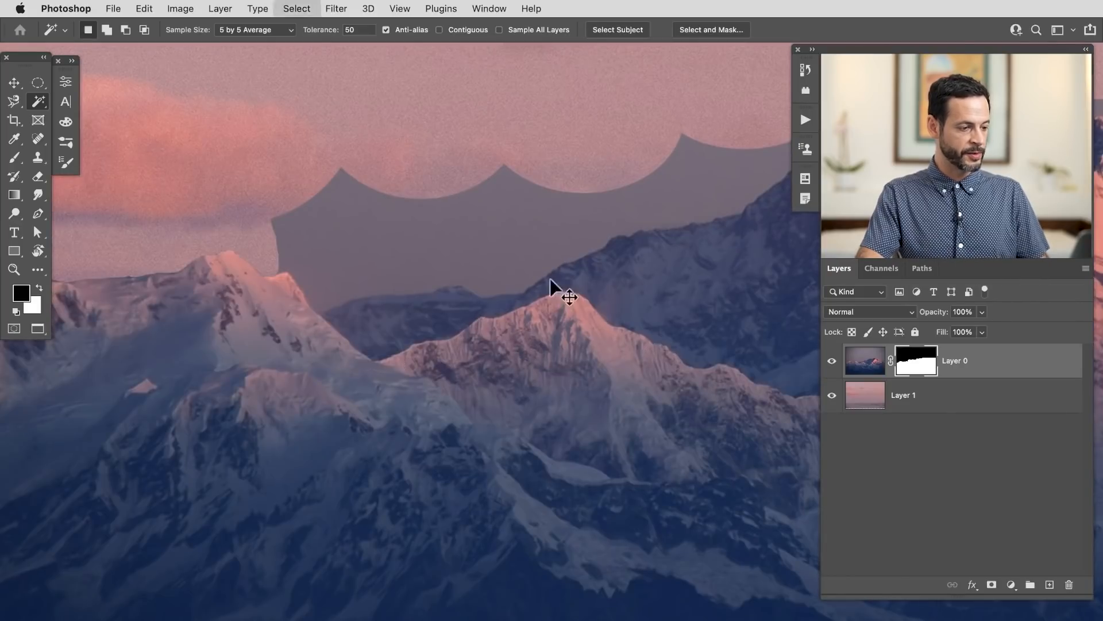
left_click(439, 29)
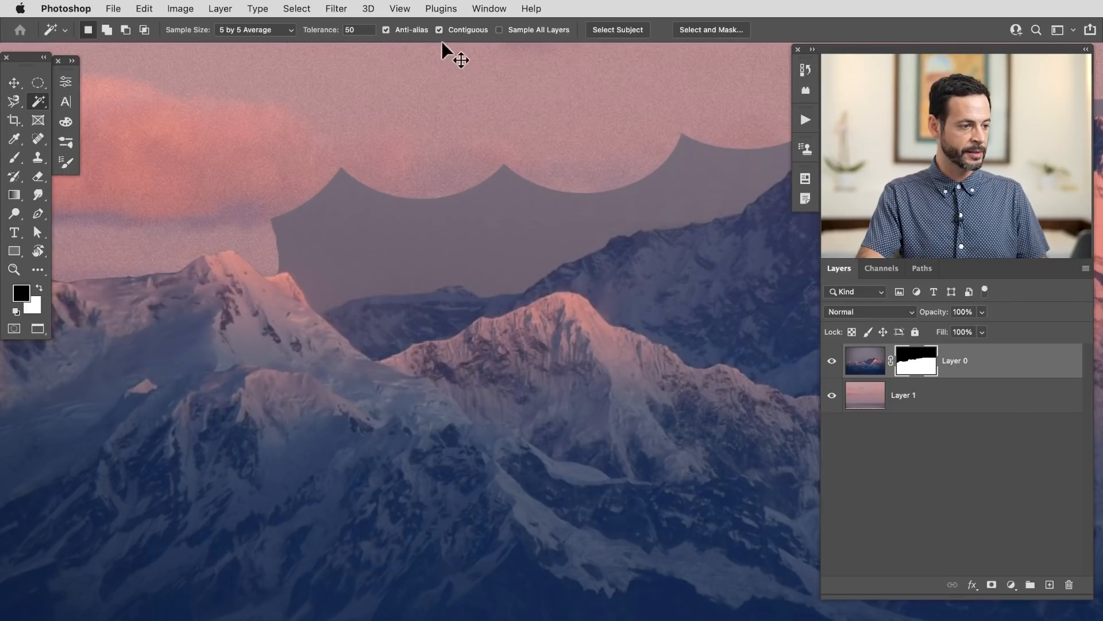
left_click(570, 300)
left_click_drag(283, 295, 400, 361)
key("super+d")
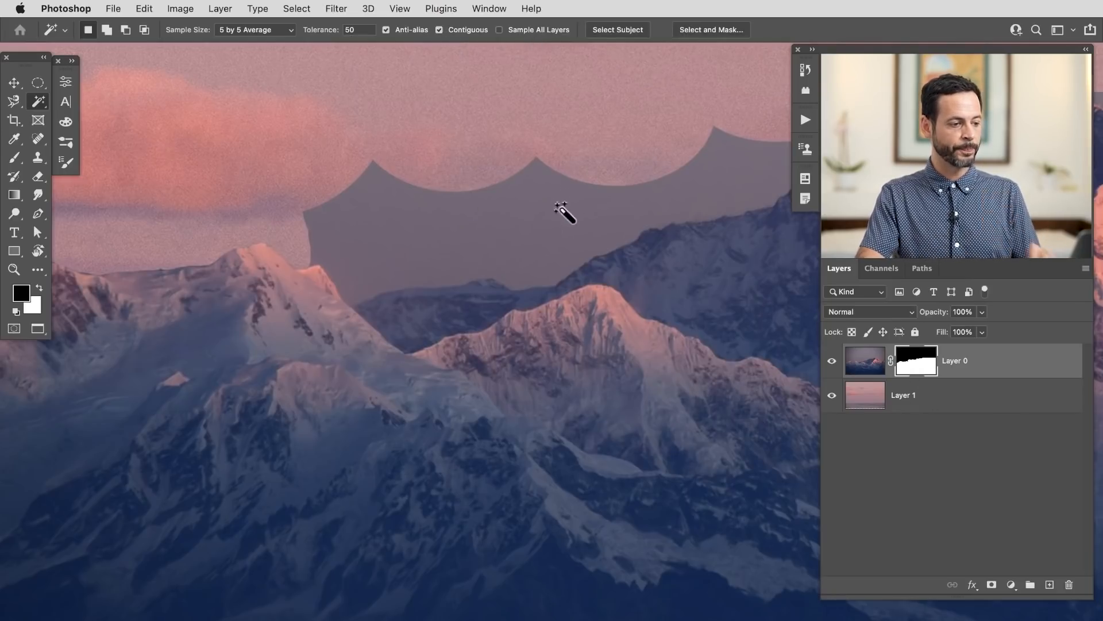
- Disable Layer 0's layer mask and fit the whole mountain photo on screen
scroll(616, 276, "down", 3)
left_click_drag(623, 276, 385, 370)
left_click(435, 353, "alt+super")
left_click(435, 354, "super")
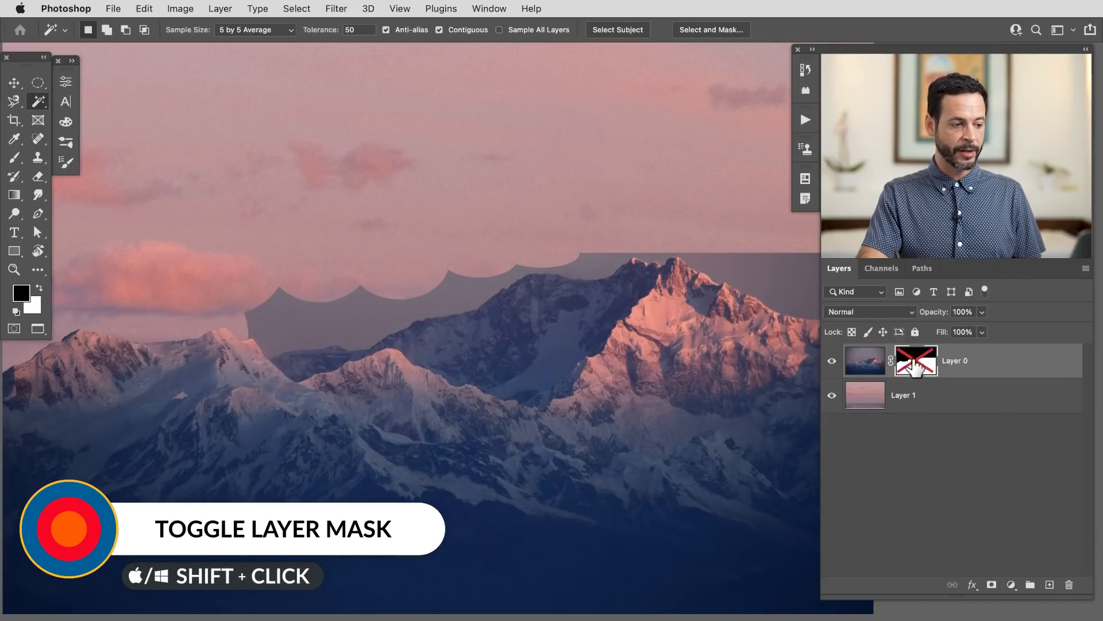
left_click_drag(637, 368, 537, 399)
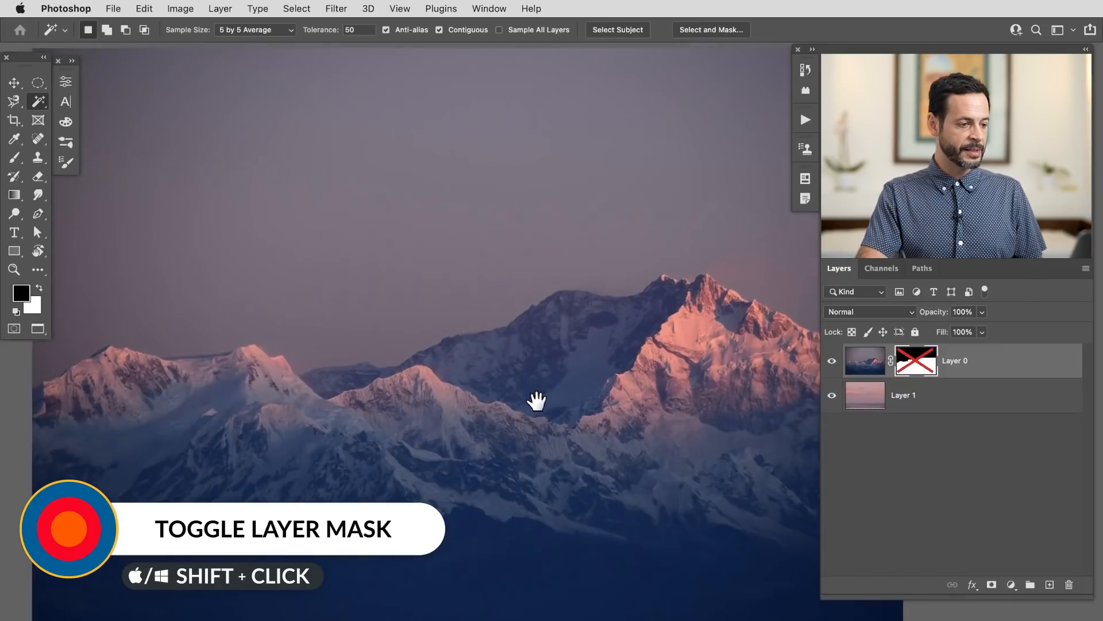
key("super+0")
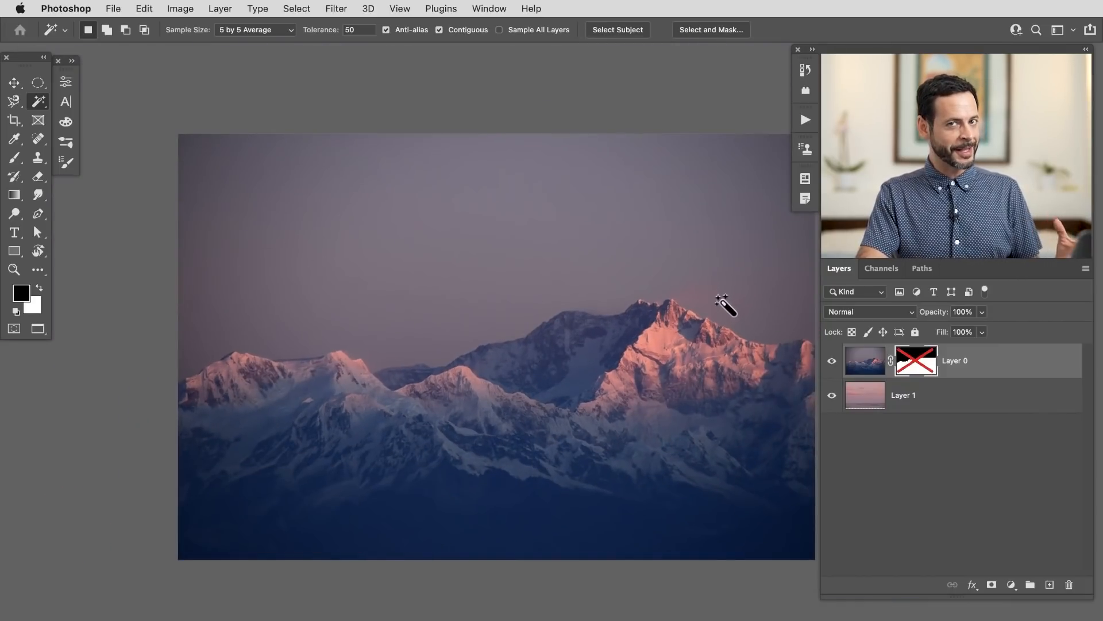
- Try selecting the original sky with one Magic Wand sample above the mountains at a tolerance of 50
left_click_drag(575, 295, 610, 284)
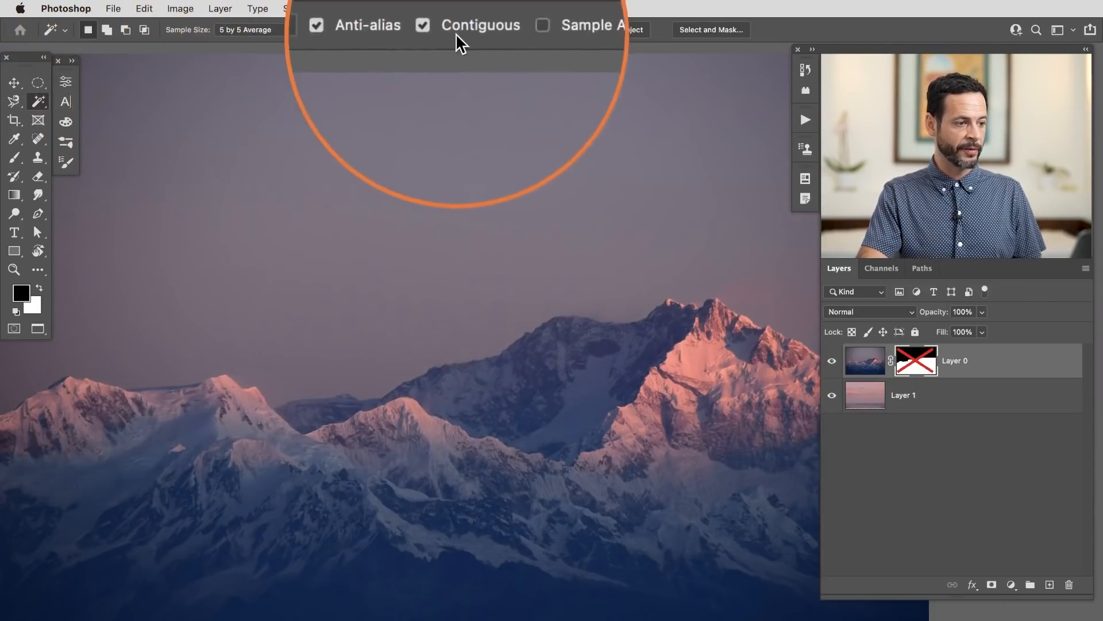
left_click(626, 298)
scroll(621, 298, "down", 2)
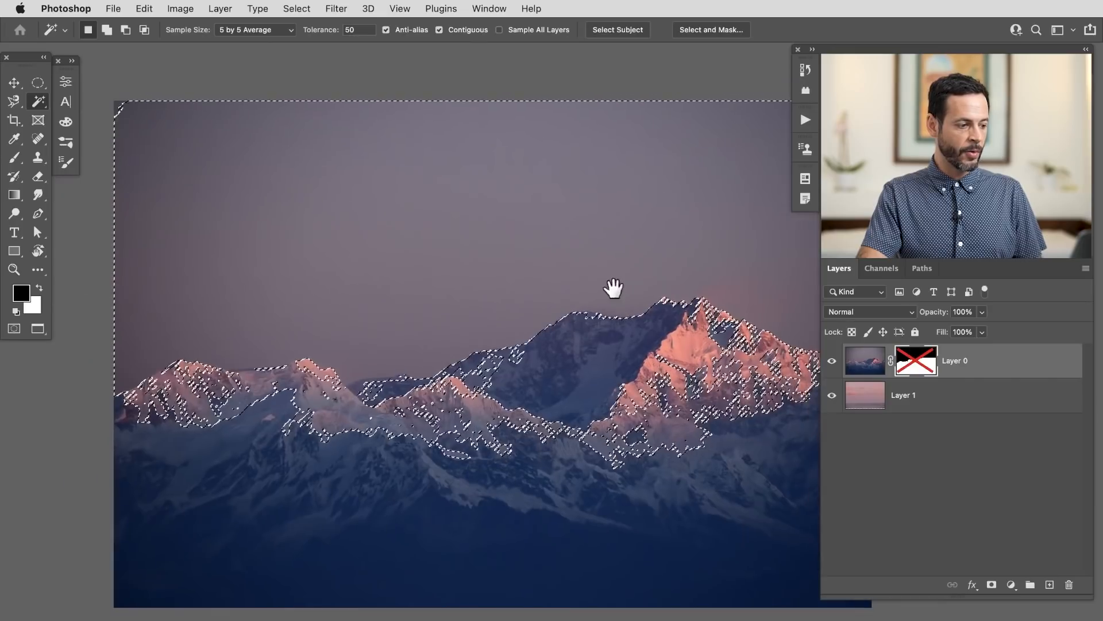
left_click_drag(613, 288, 512, 305)
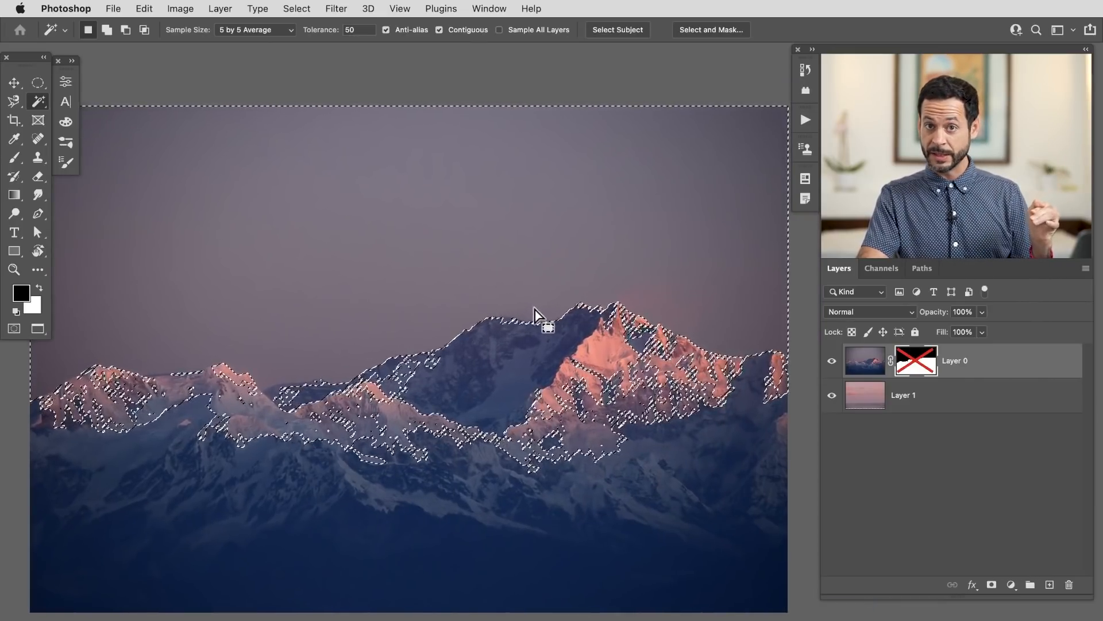
- Lower the tolerance to 20, deselect, and try reselecting the sky, adding its right side and upper-right corner
left_click(365, 31)
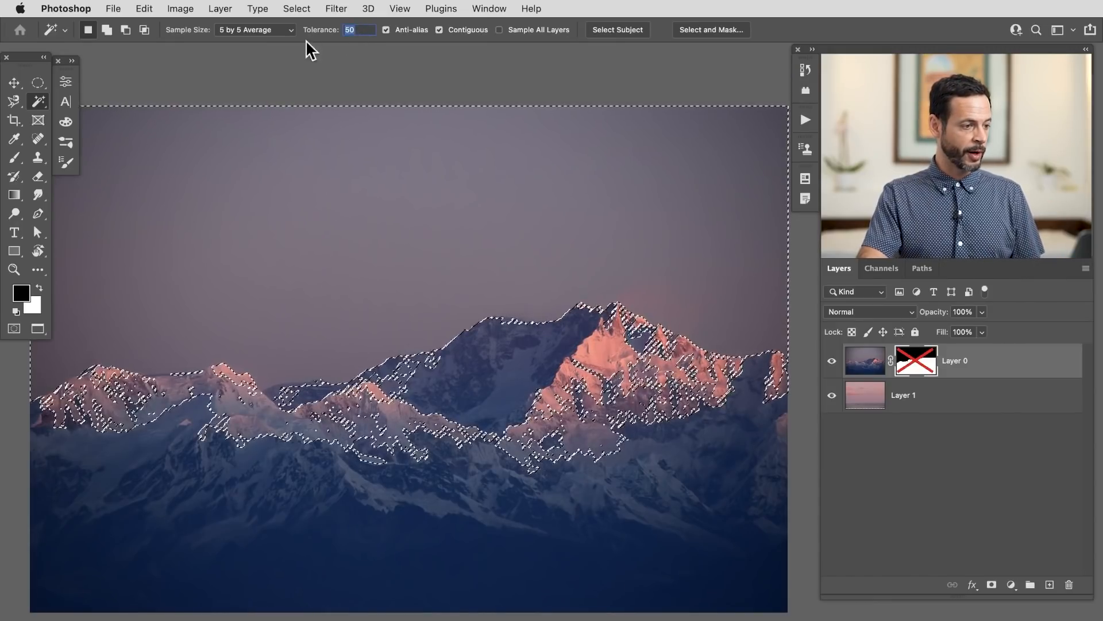
type("20")
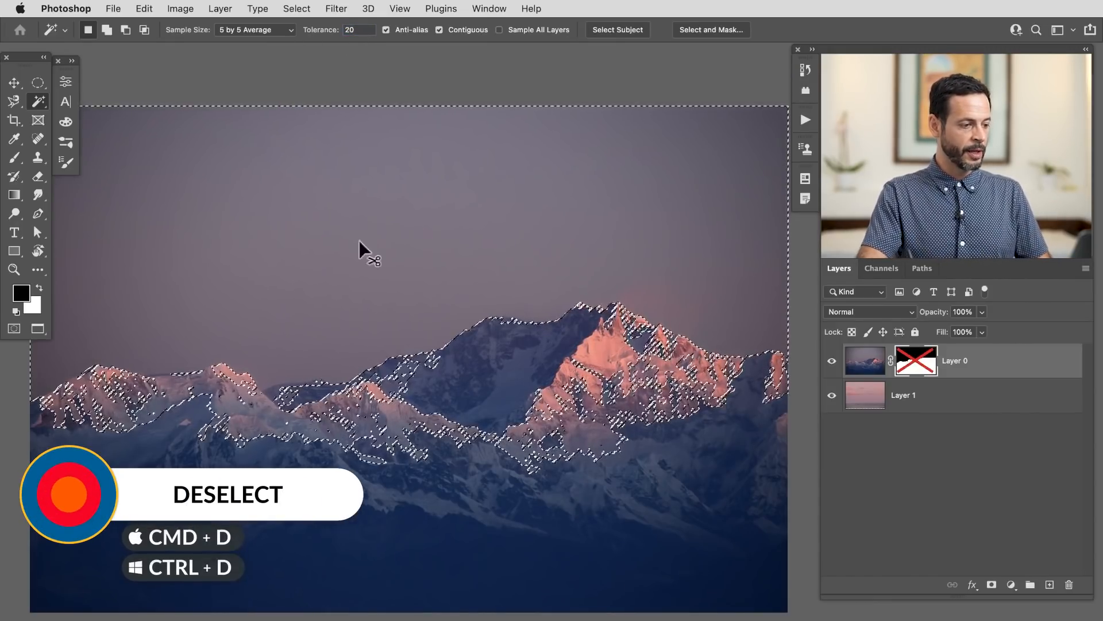
key("super+d")
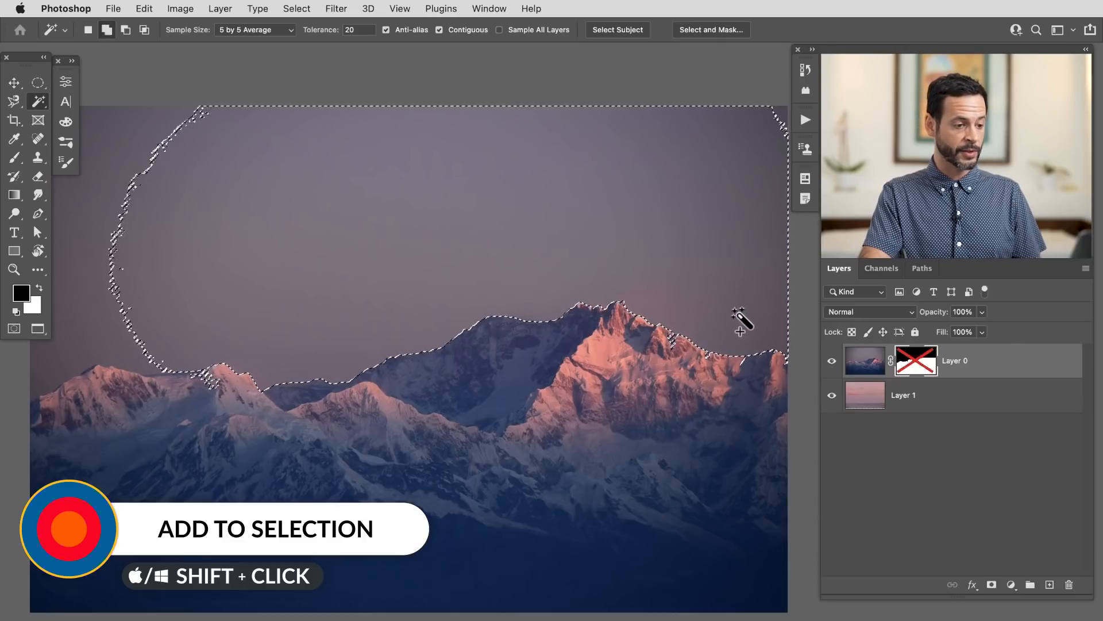
left_click(779, 120, "shift")
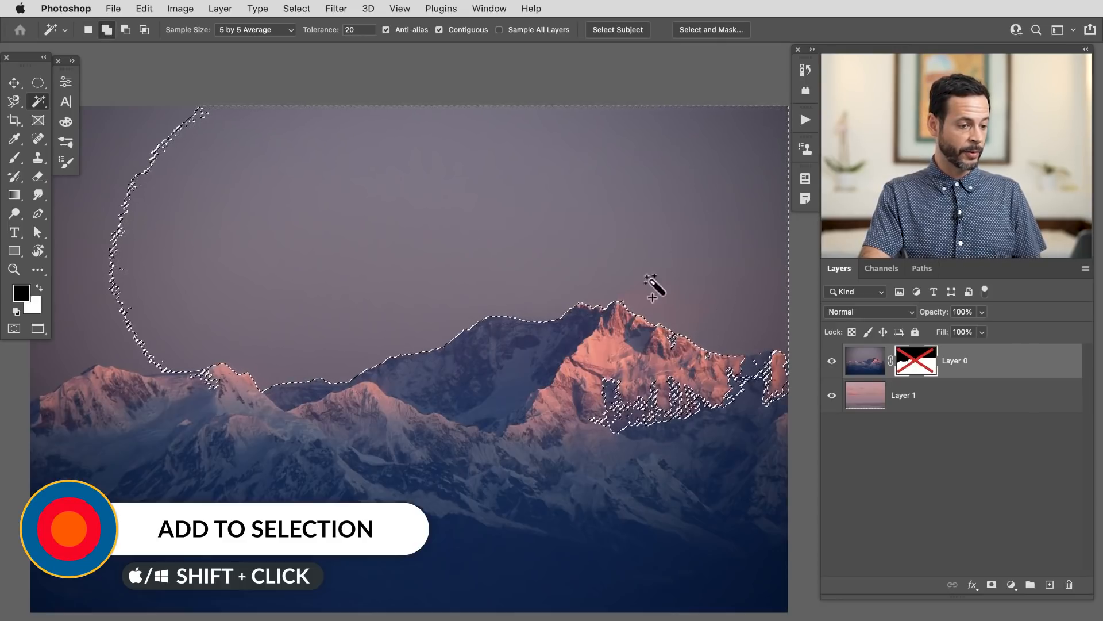
left_click_drag(680, 402, 616, 387)
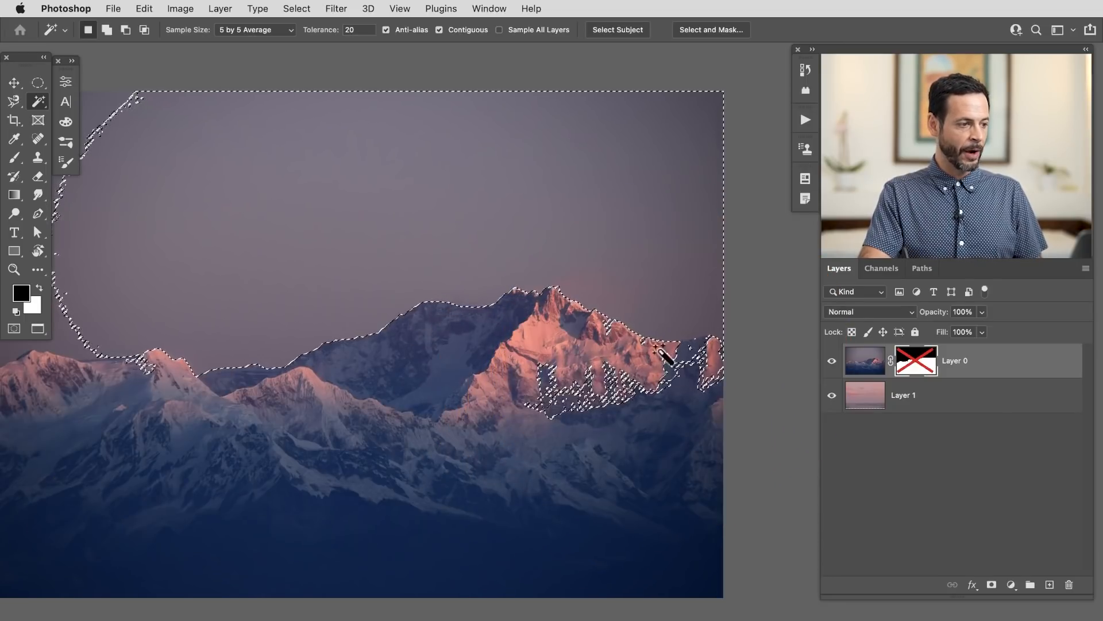
- Set the tolerance to 15, deselect, and select the sky again, adding the area above the right-hand slope
left_click_drag(354, 30, 287, 46)
type("15")
key("super+d")
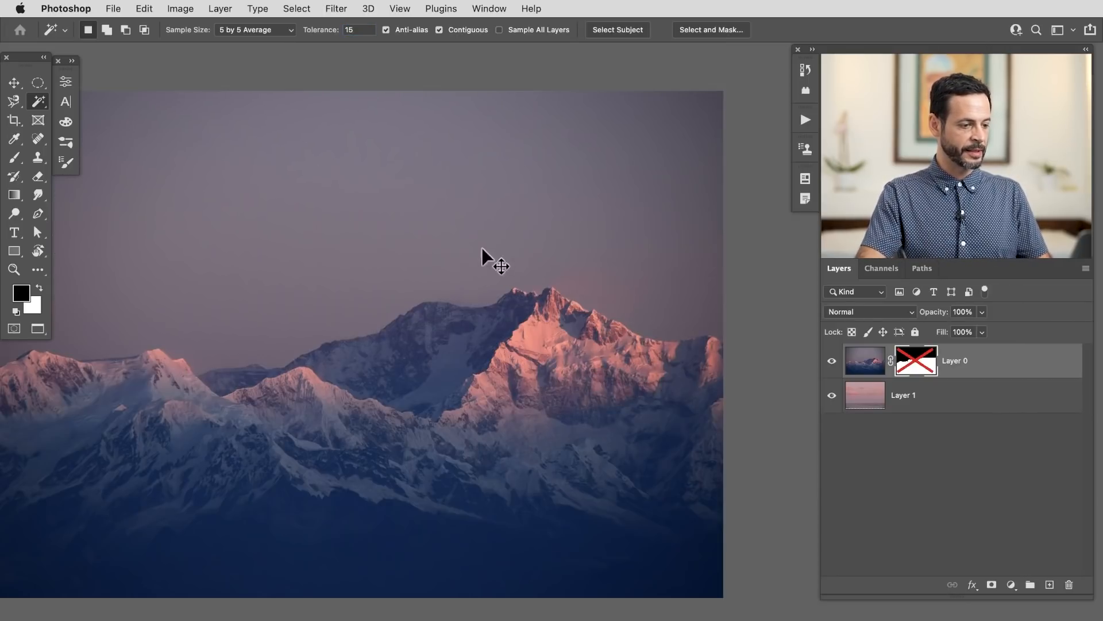
key("shift")
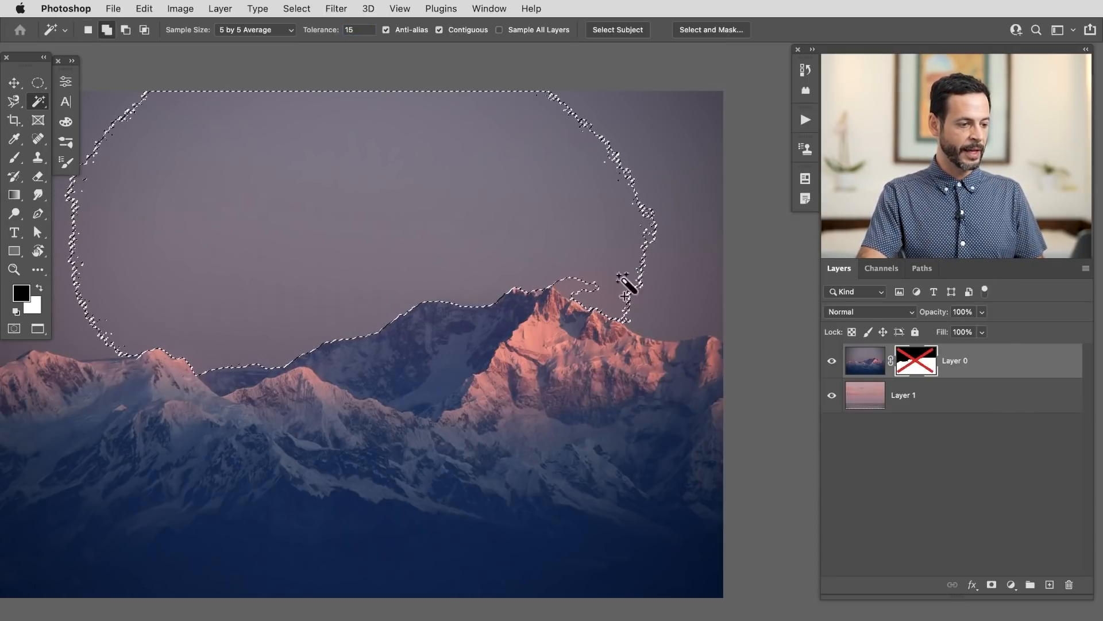
left_click(672, 297, "shift")
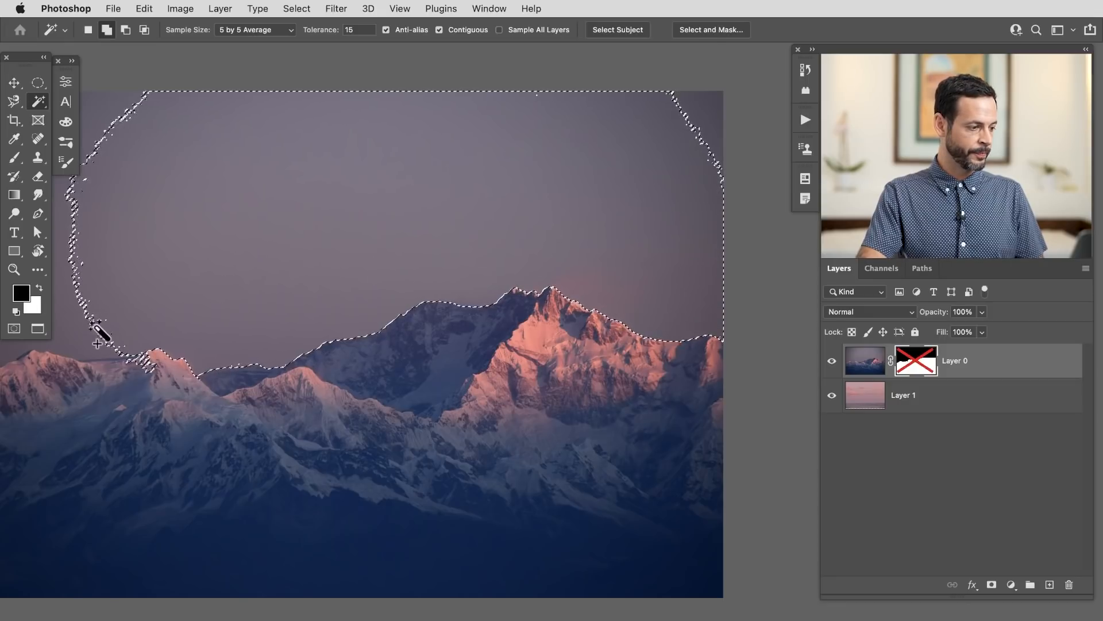
- Try to add the sky's left side to the selection at a tolerance of 15, and undo those additions
scroll(214, 317, "left", 5)
key("shift")
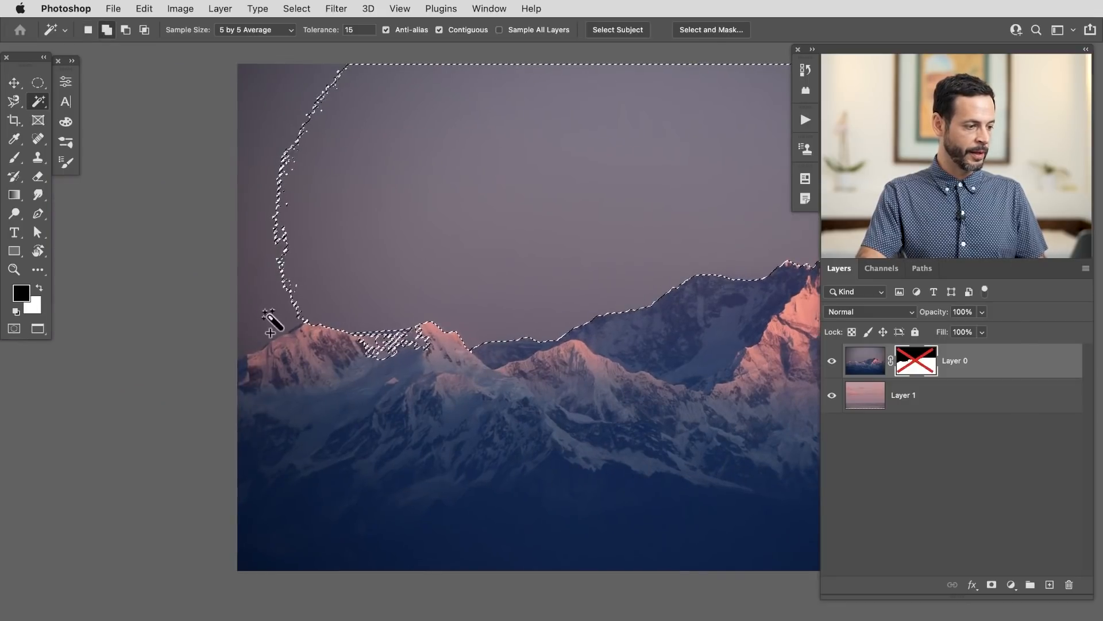
left_click_drag(338, 373, 443, 409)
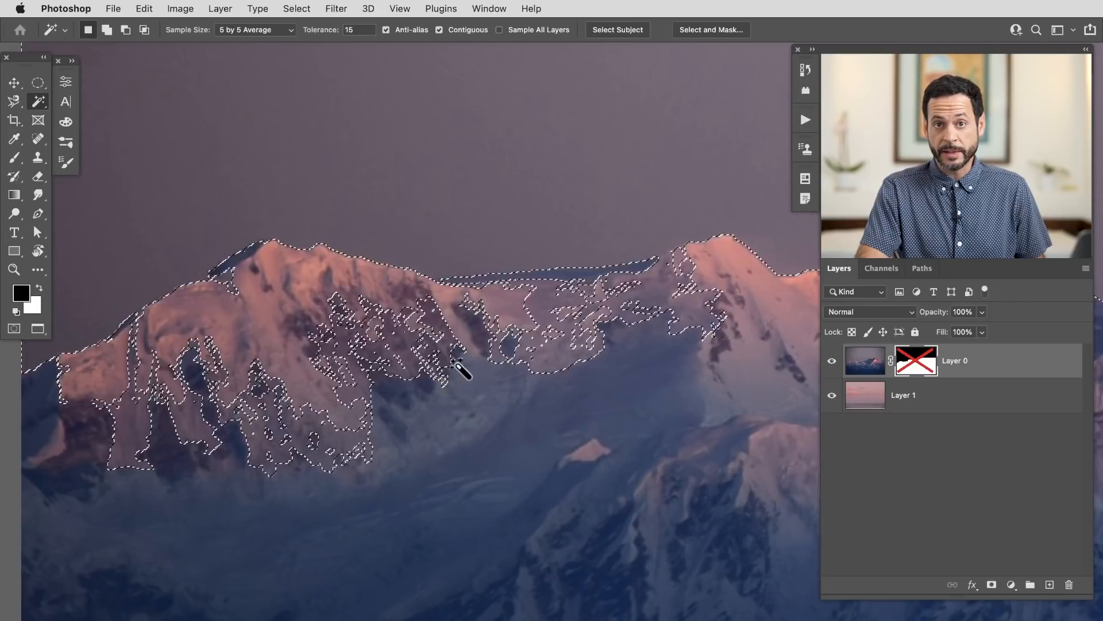
key("super+z")
key("super+z")
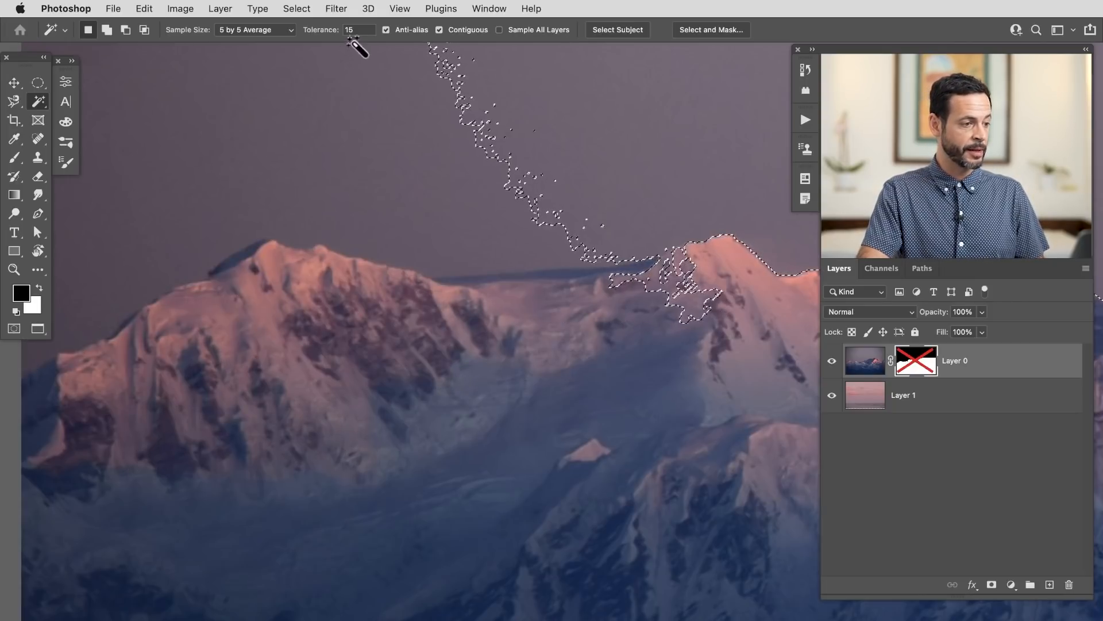
- Set the Magic Wand tolerance to 10 and add the remaining sky above the left ridge to the selection
type("10")
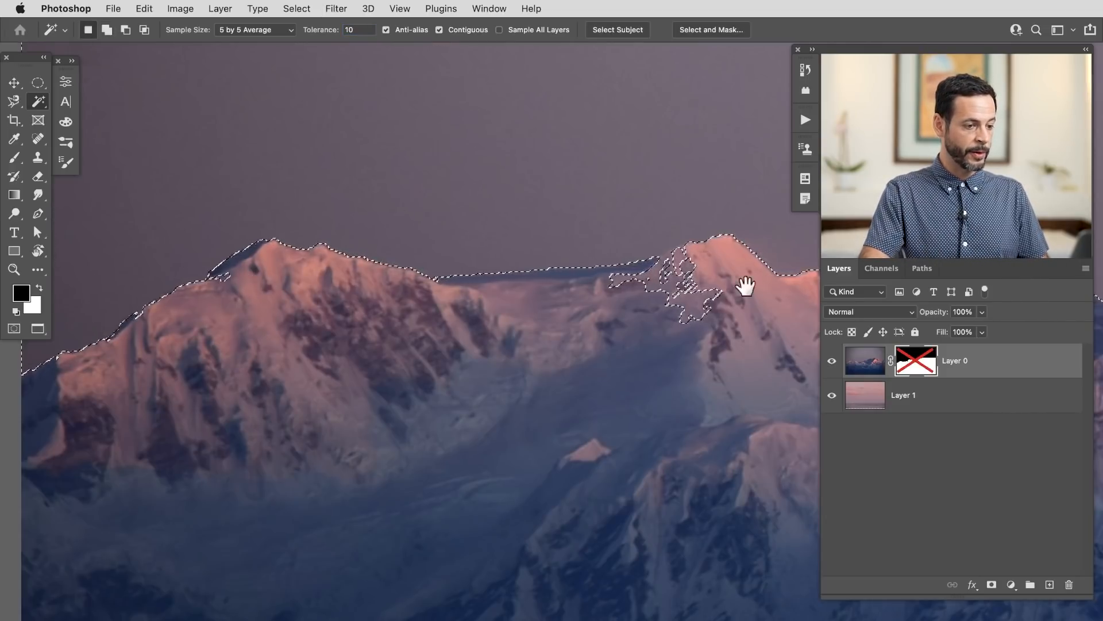
left_click_drag(694, 291, 750, 278)
- Examine the sky selection's edge along the ridgeline, its upper-right corner and the patches inside the left pink-tipped peak
left_click_drag(730, 298, 561, 356)
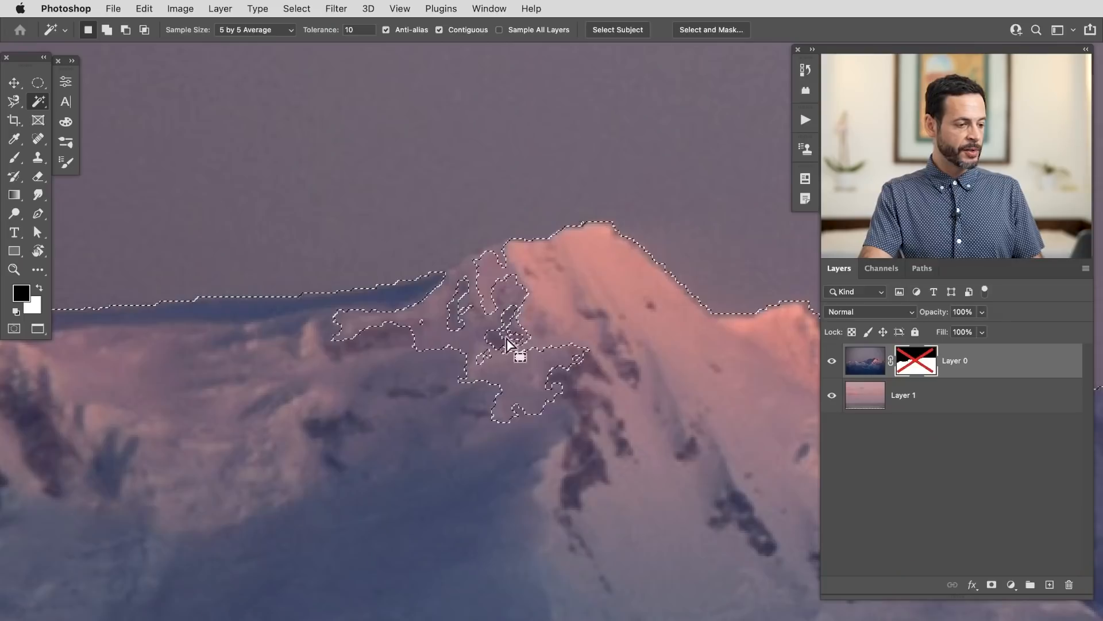
left_click_drag(663, 355, 543, 369)
left_click_drag(583, 408, 468, 423)
left_click_drag(759, 397, 561, 375)
left_click_drag(634, 397, 193, 423)
left_click_drag(588, 333, 522, 451)
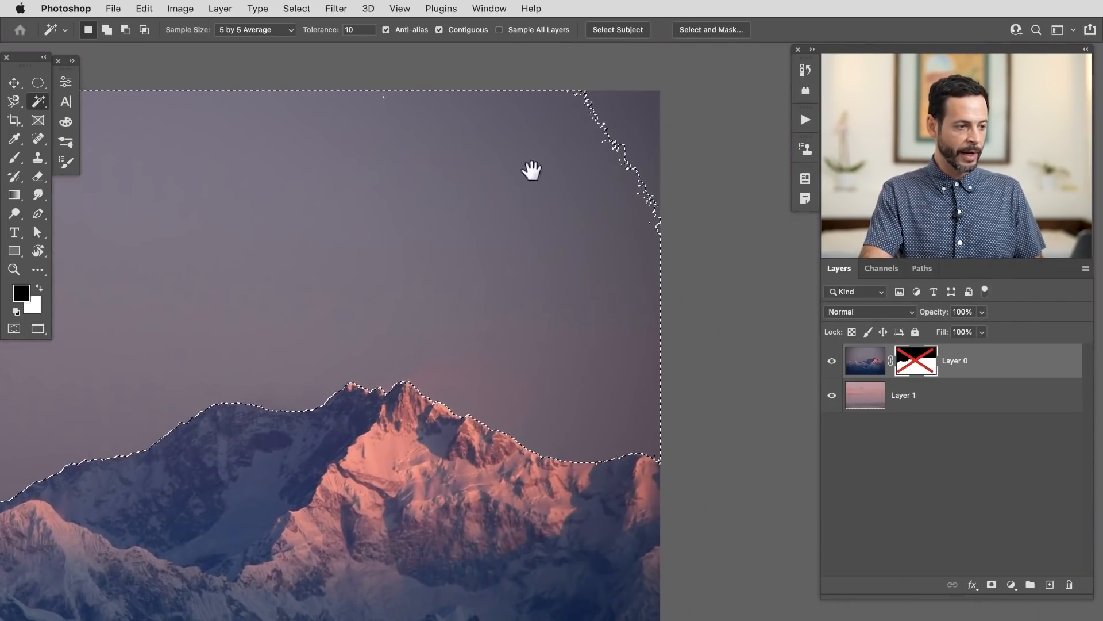
left_click_drag(243, 373, 637, 253)
left_click_drag(236, 402, 600, 375)
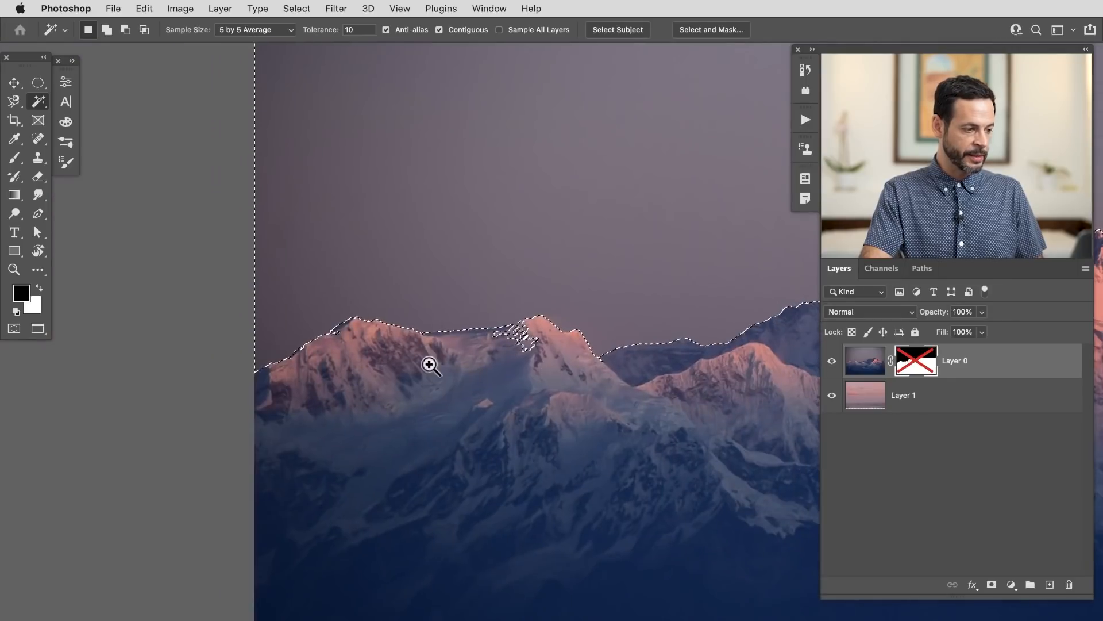
left_click_drag(426, 358, 483, 359)
left_click_drag(634, 341, 542, 363)
left_click_drag(602, 319, 668, 301)
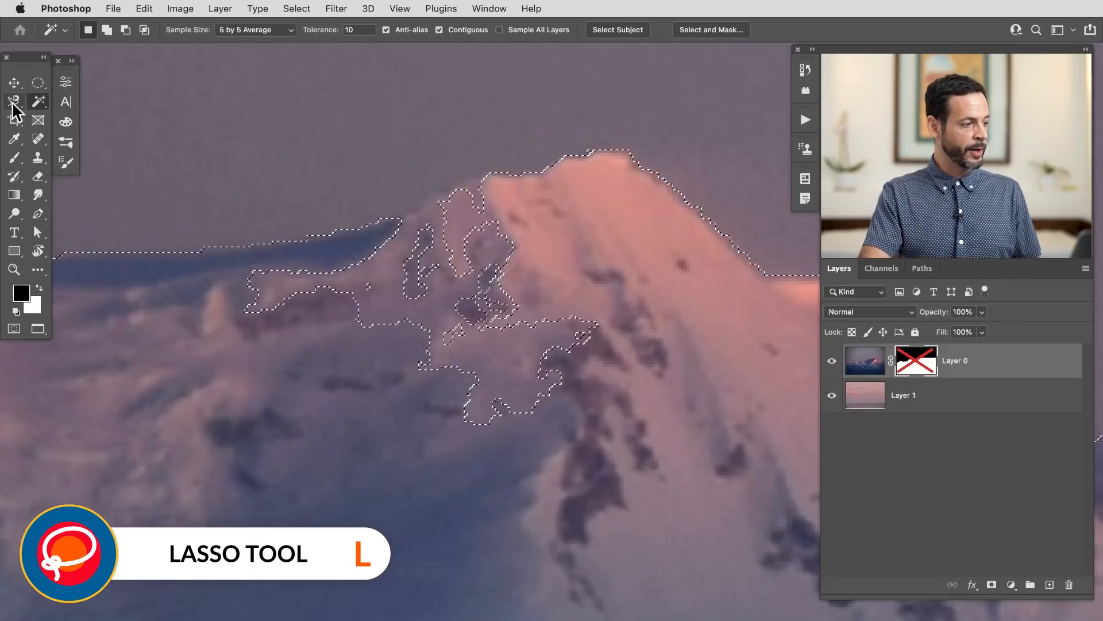
- Use the regular Lasso tool to subtract the stray patches inside the left pink-tipped peak from the sky selection
right_click(20, 102)
left_click(56, 99)
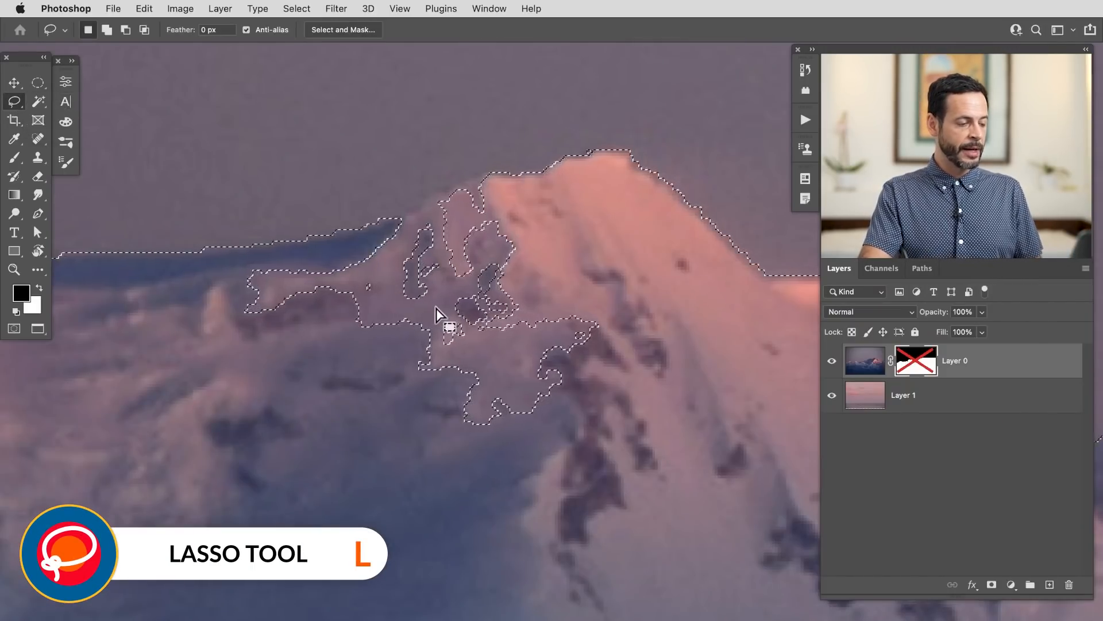
key("alt")
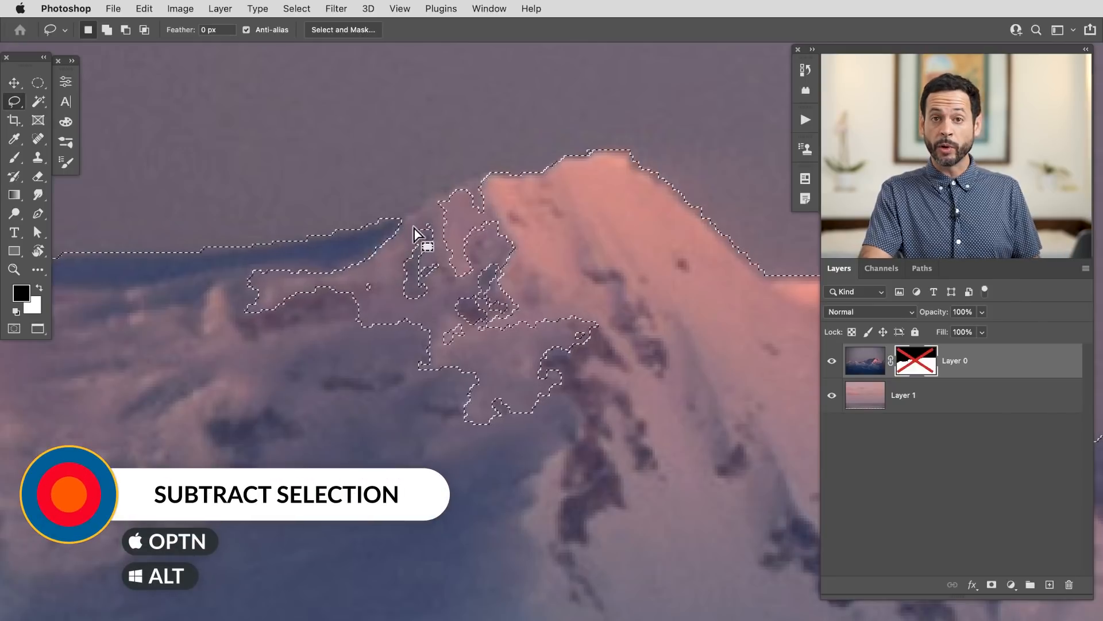
key("alt")
left_click_drag(509, 190, 574, 223)
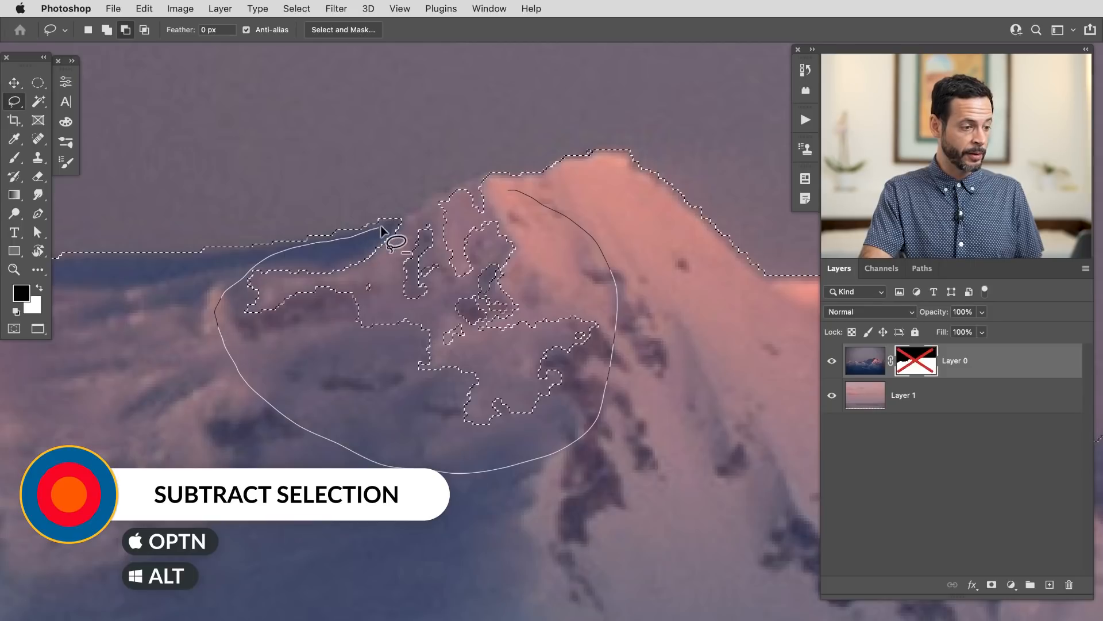
left_click_drag(506, 176, 507, 177)
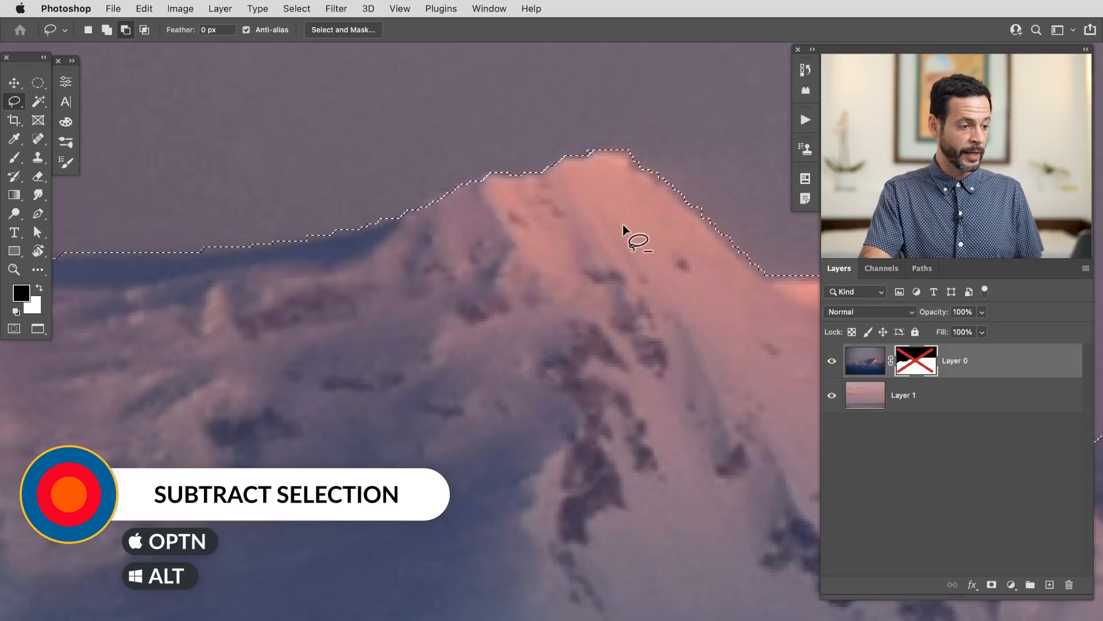
- Use the Lasso tool to add the dark ridge strip between the two pink-tipped peaks at the photo's left to the sky selection
key("super+space")
left_click_drag(538, 299, 488, 301)
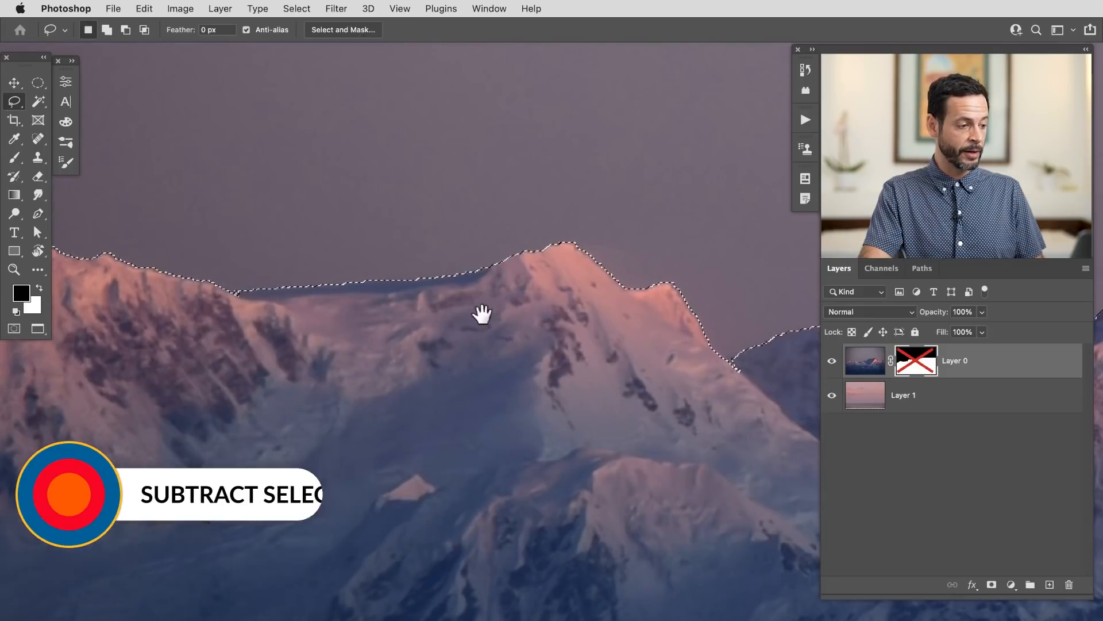
mouse_move(287, 308)
left_mouse_down()
mouse_move(372, 303)
mouse_move(354, 334)
left_mouse_up()
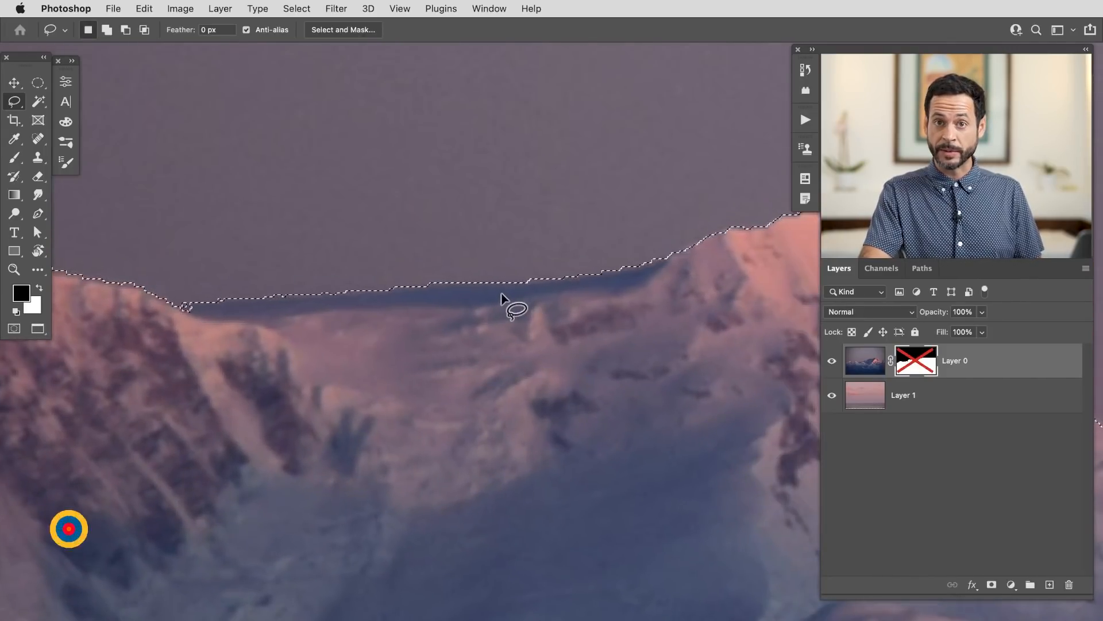
key("shift")
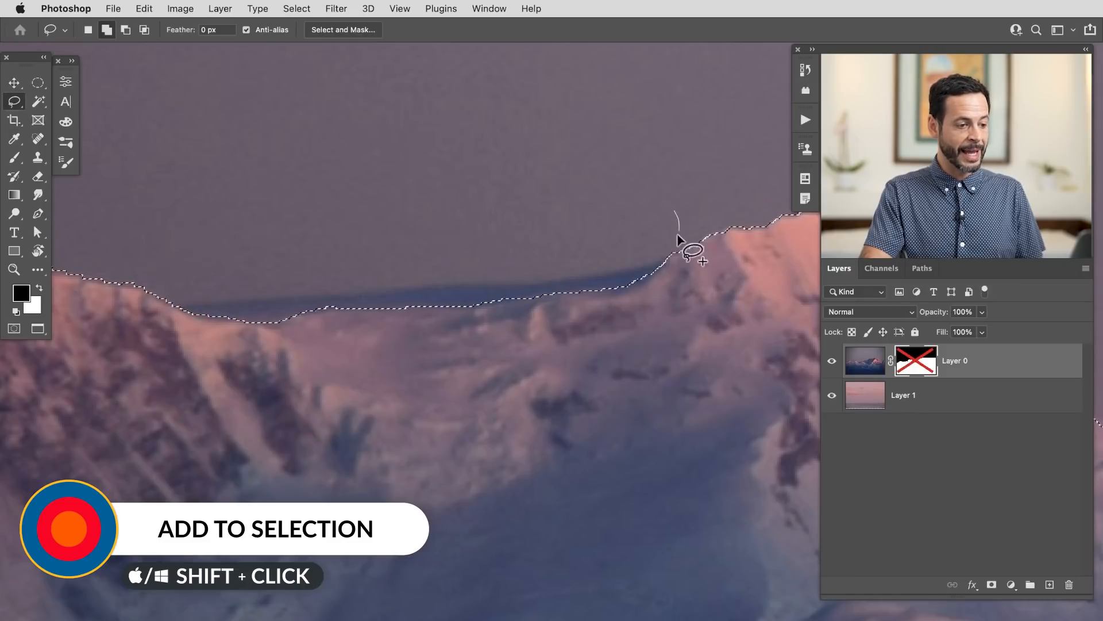
mouse_move(644, 285)
left_mouse_down()
mouse_move(506, 271)
mouse_move(416, 237)
left_mouse_up()
- Use the Lasso tool to add the dark sliver on the far-left peak's slope to the selection, and subtract the overshoot from the rock face
key("space")
mouse_move(202, 326)
left_mouse_down()
mouse_move(601, 300)
mouse_move(239, 327)
mouse_move(501, 324)
left_mouse_up()
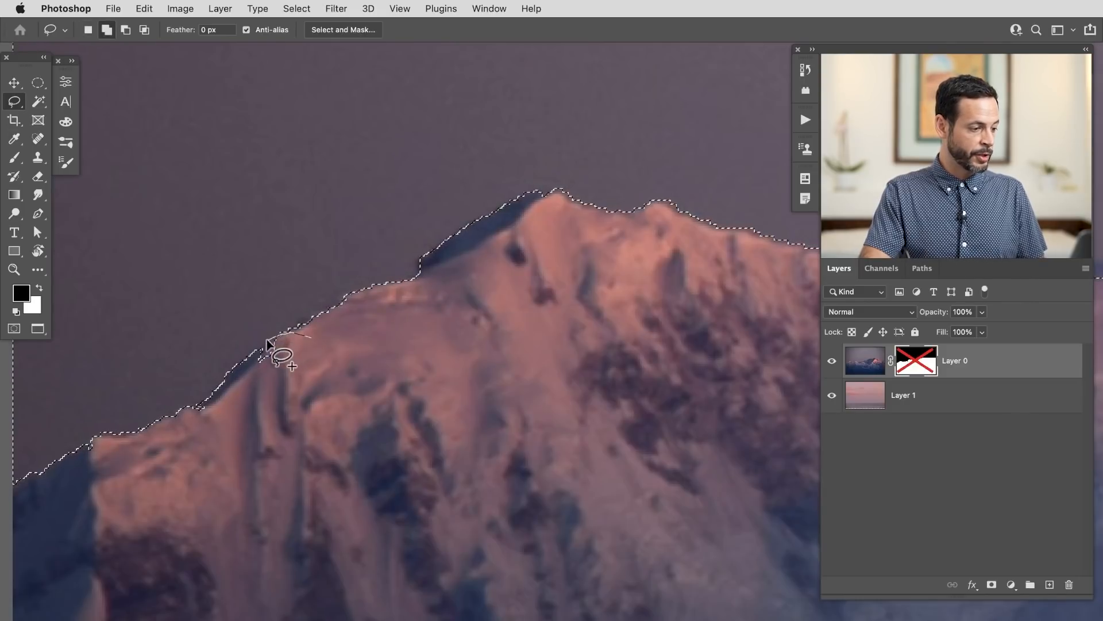
key("alt")
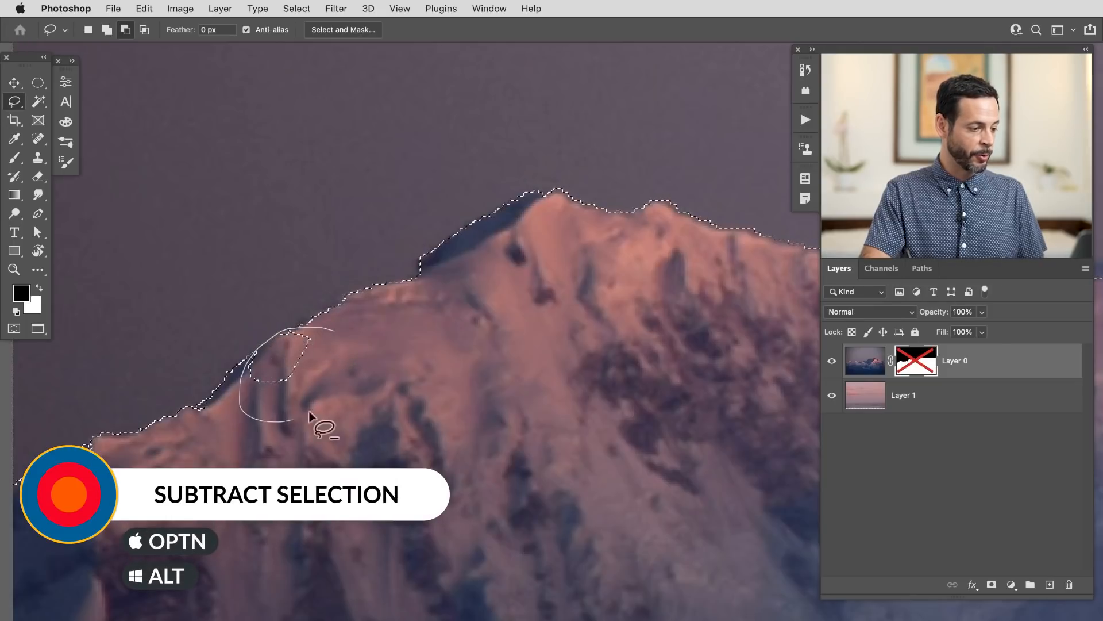
left_click_drag(504, 361, 455, 373)
- Use the Rectangular Marquee tool to add the unselected upper-right corner of the sky to the selection
left_click_drag(621, 325, 512, 251)
left_click_drag(505, 305, 483, 335)
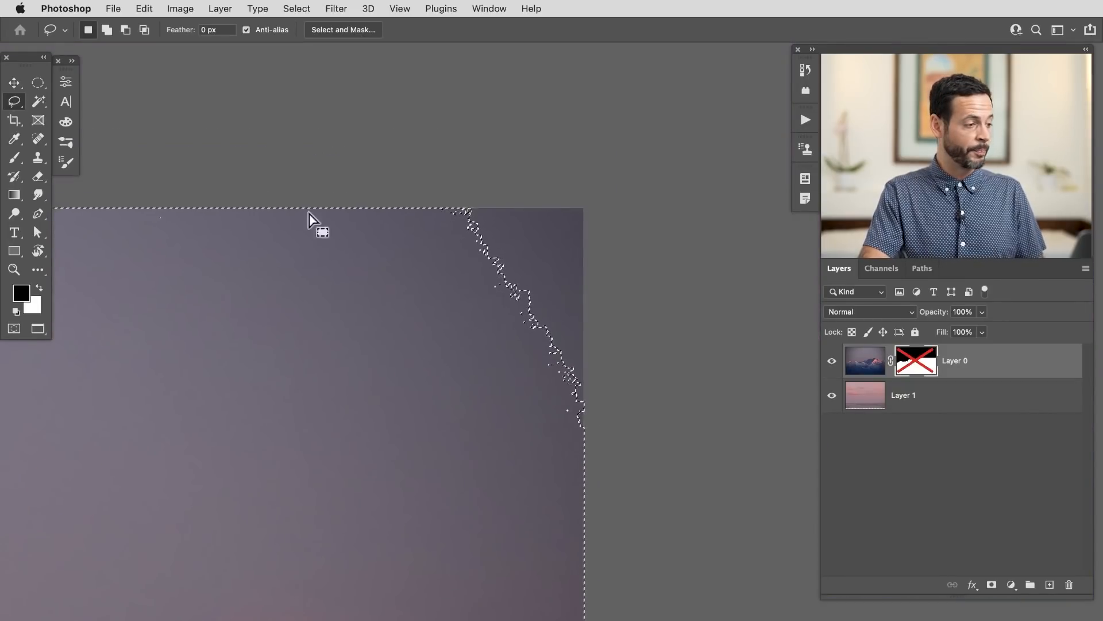
mouse_move(379, 320)
left_mouse_down()
mouse_move(319, 348)
mouse_move(380, 348)
left_mouse_up()
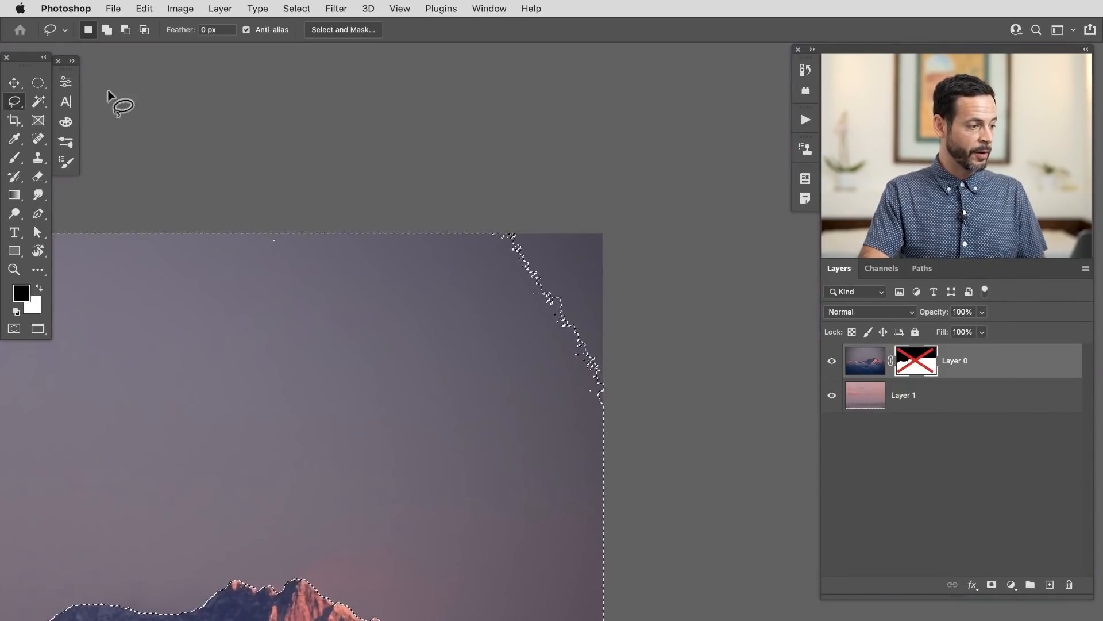
left_click(38, 85)
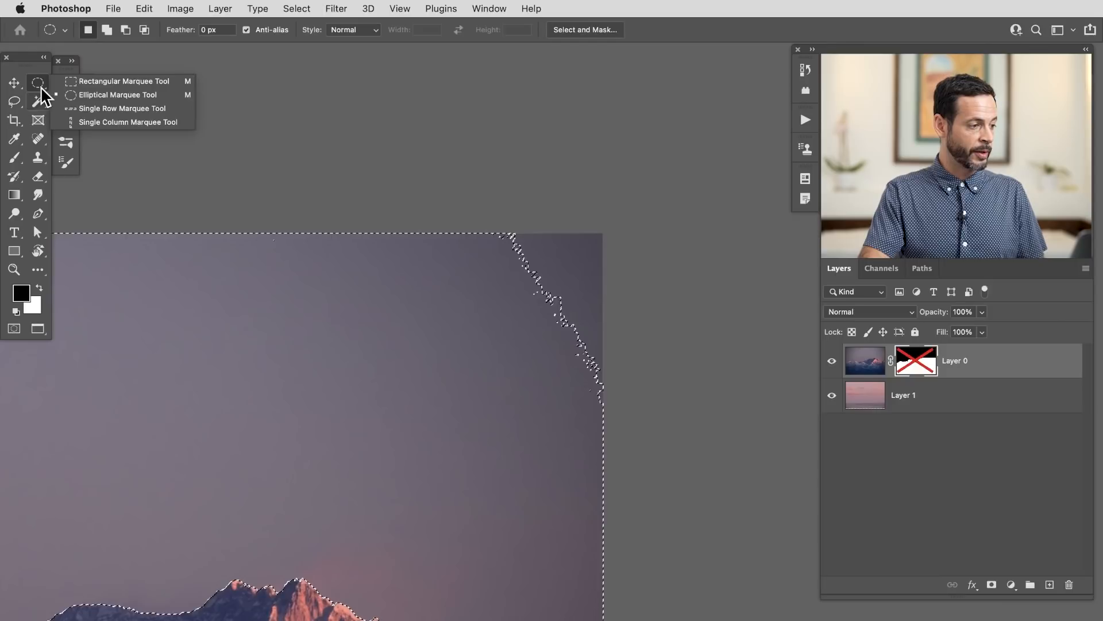
left_click(121, 82)
key("shift")
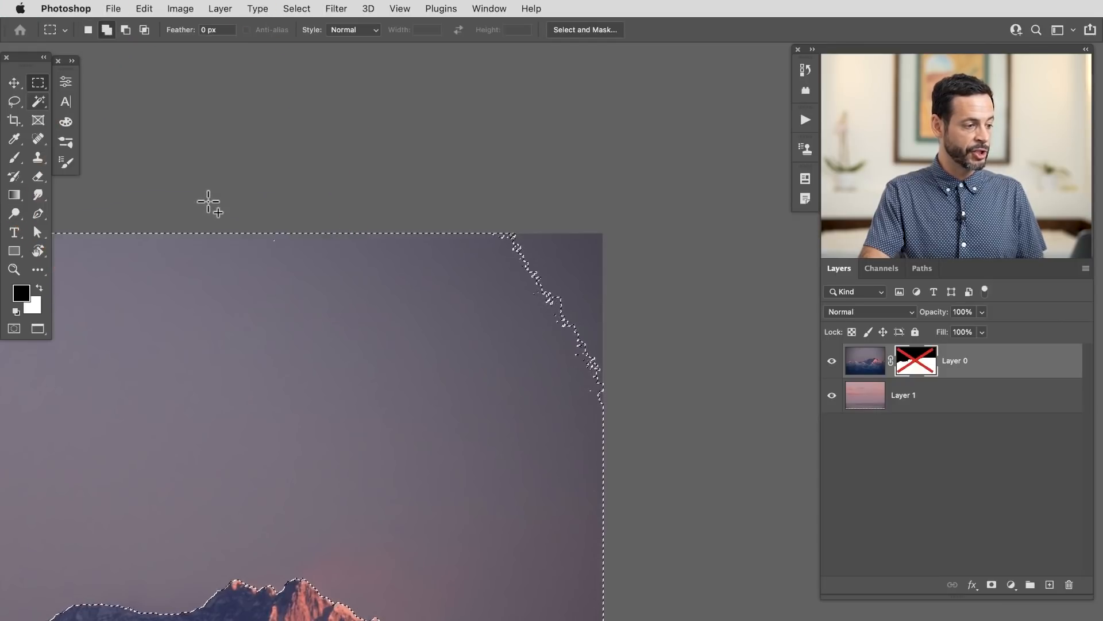
left_click_drag(177, 140, 805, 500)
- Use the Lasso tool to add the stray unselected sky patches above the ridge at the photo's right edge to the selection
left_click_drag(595, 610, 669, 340)
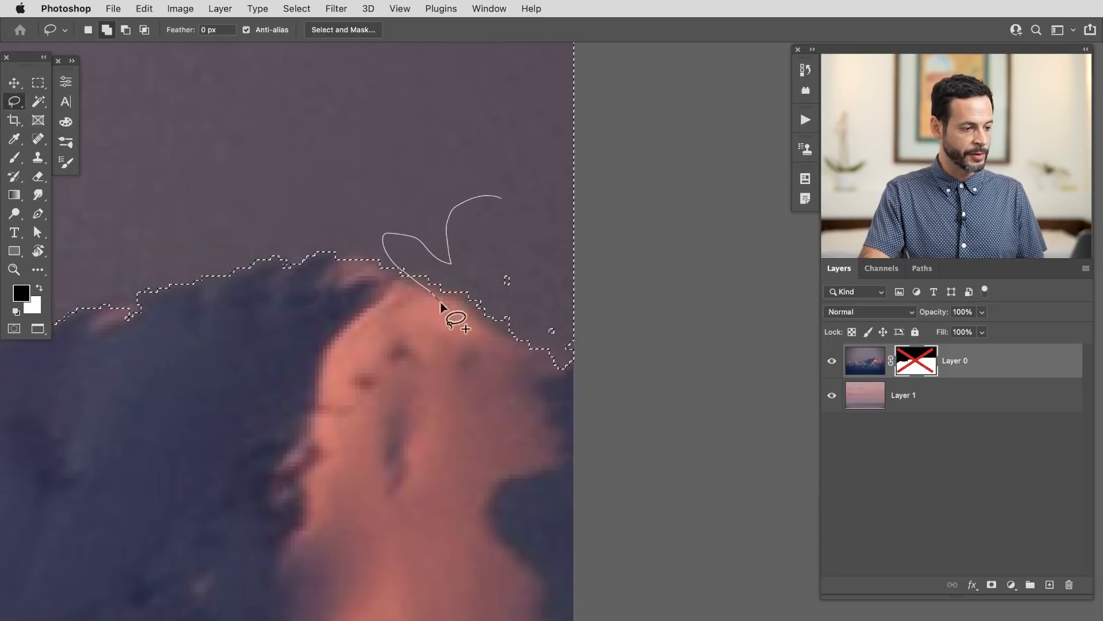
left_click_drag(563, 287, 467, 396, "super")
left_click_drag(327, 418, 523, 438)
- Use the Lasso tool to add the leftover specks along the photo's top edge near its upper-left corner to the selection
left_click_drag(313, 208, 352, 178, "super")
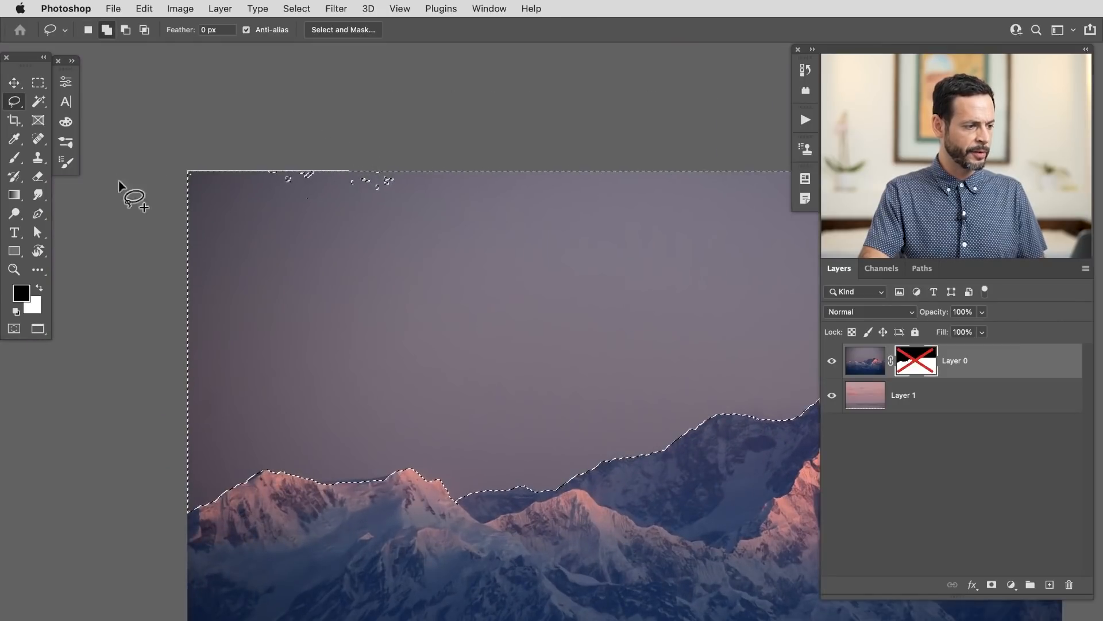
left_click_drag(644, 397, 457, 342)
left_click_drag(570, 346, 515, 368, "super")
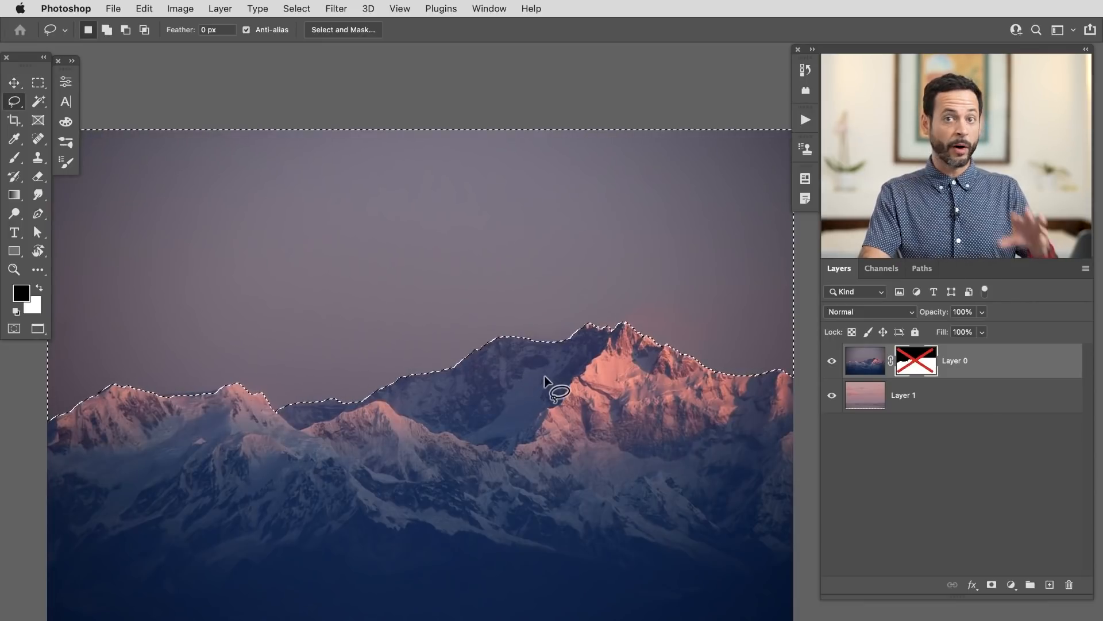
- Re-enable Layer 0's layer mask and make the mask the active target instead of the layer's image
left_click(917, 371, "shift")
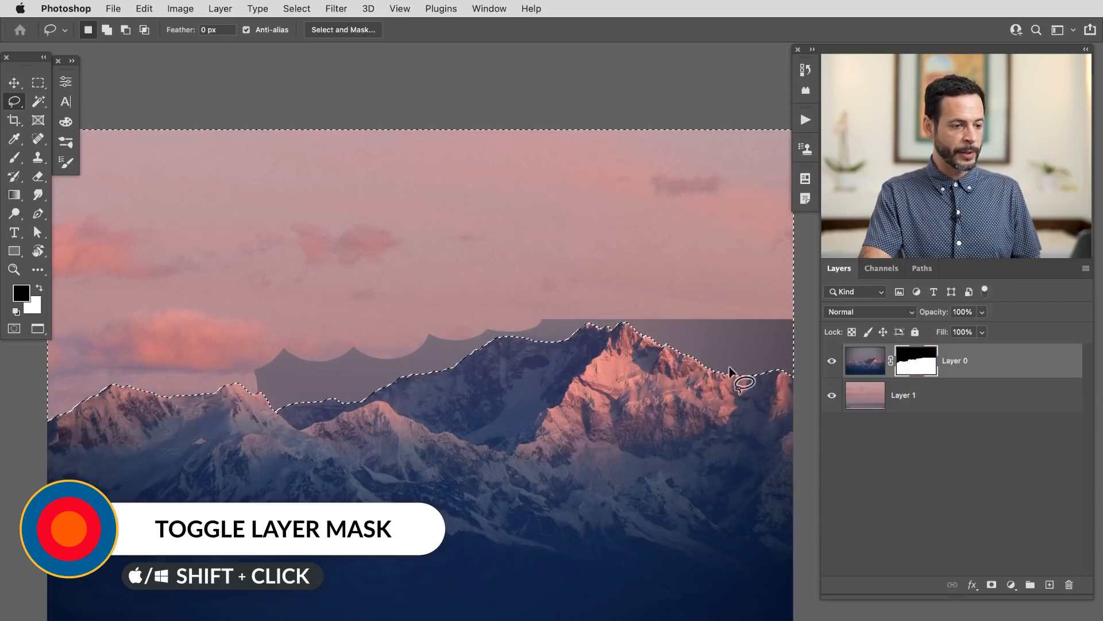
mouse_move(533, 418)
left_mouse_down()
mouse_move(555, 432)
mouse_move(537, 436)
left_mouse_up()
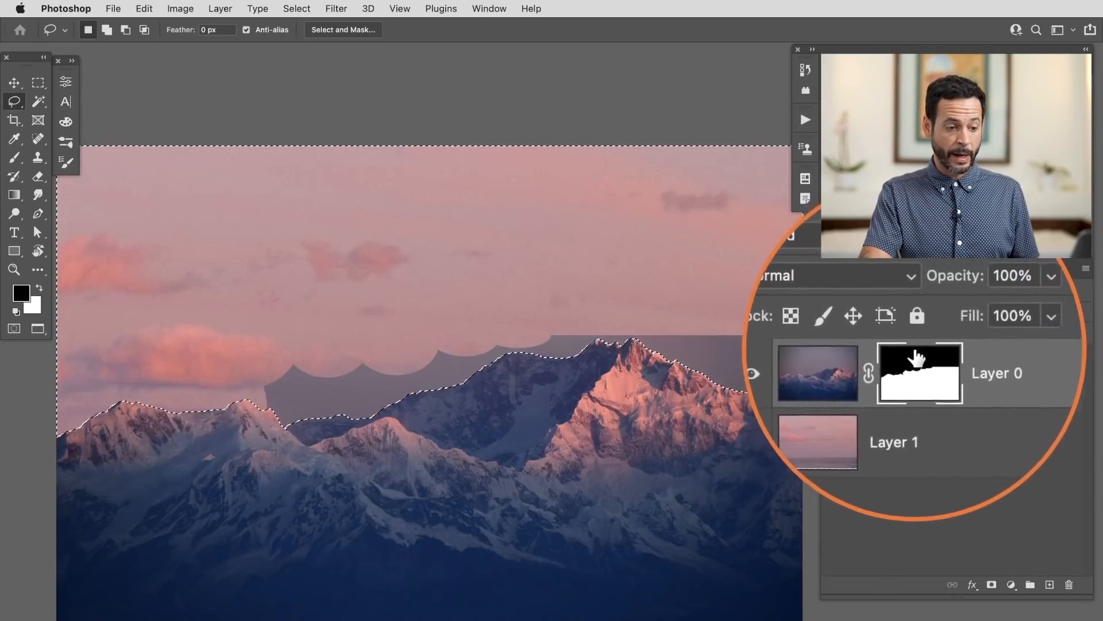
left_click(878, 365)
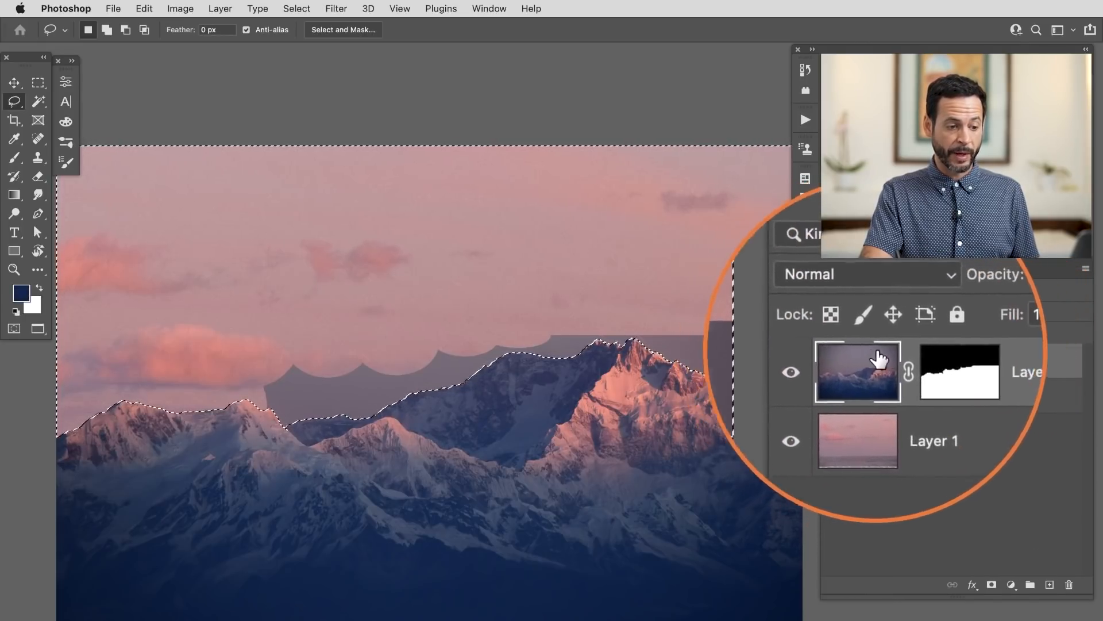
left_click(904, 357)
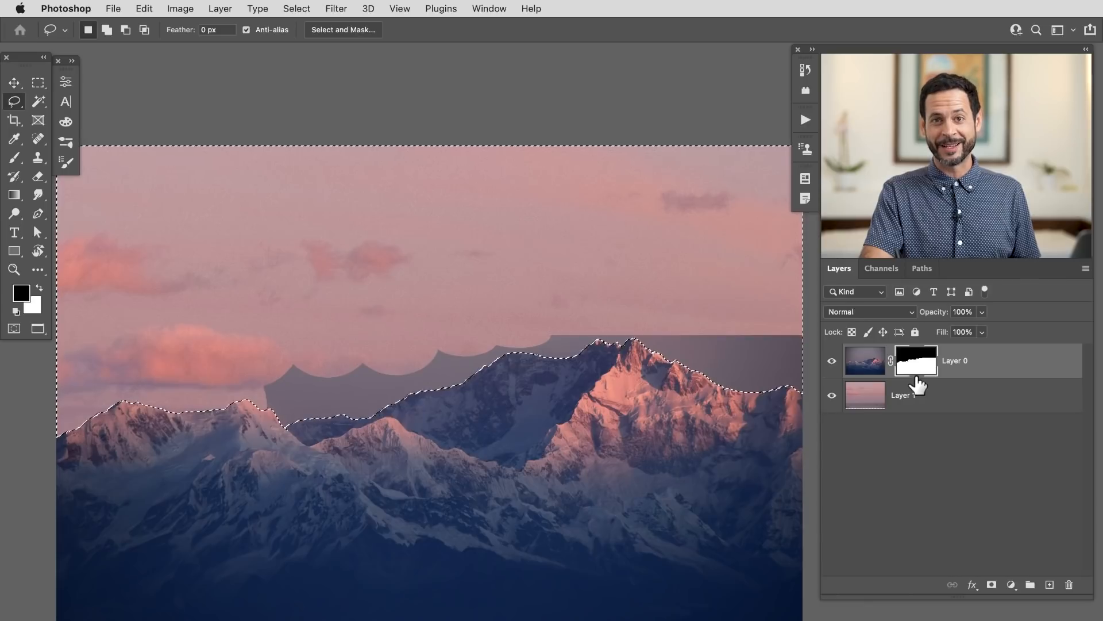
- Fill the selected sky area on Layer 0's mask with black, and deselect
left_click(144, 8)
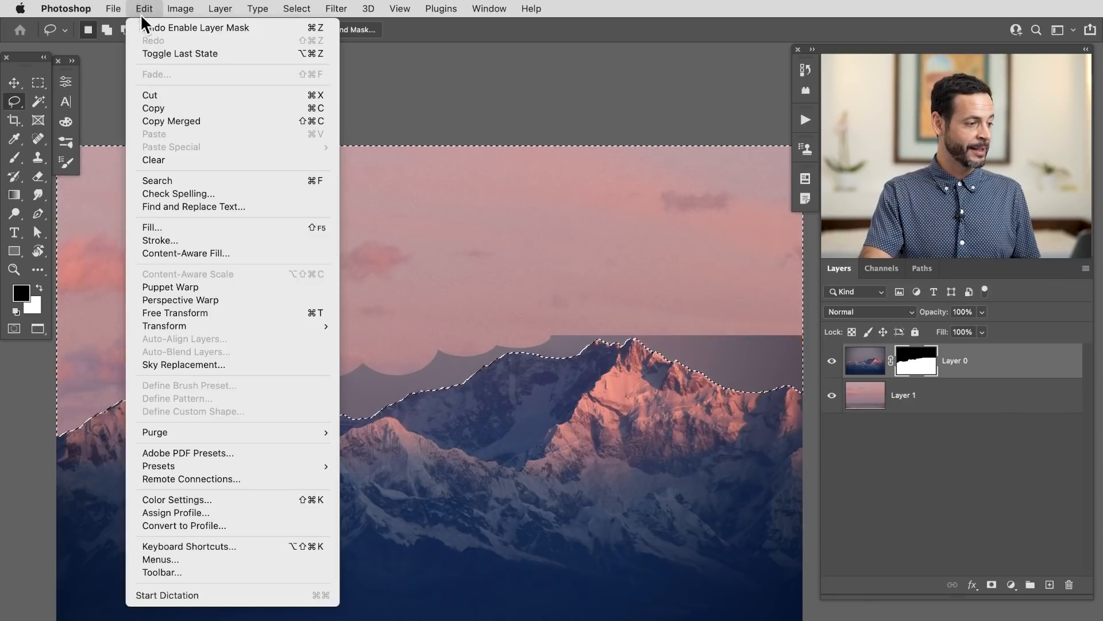
left_click(167, 226)
left_click(246, 129)
left_click(295, 132)
left_click(373, 133)
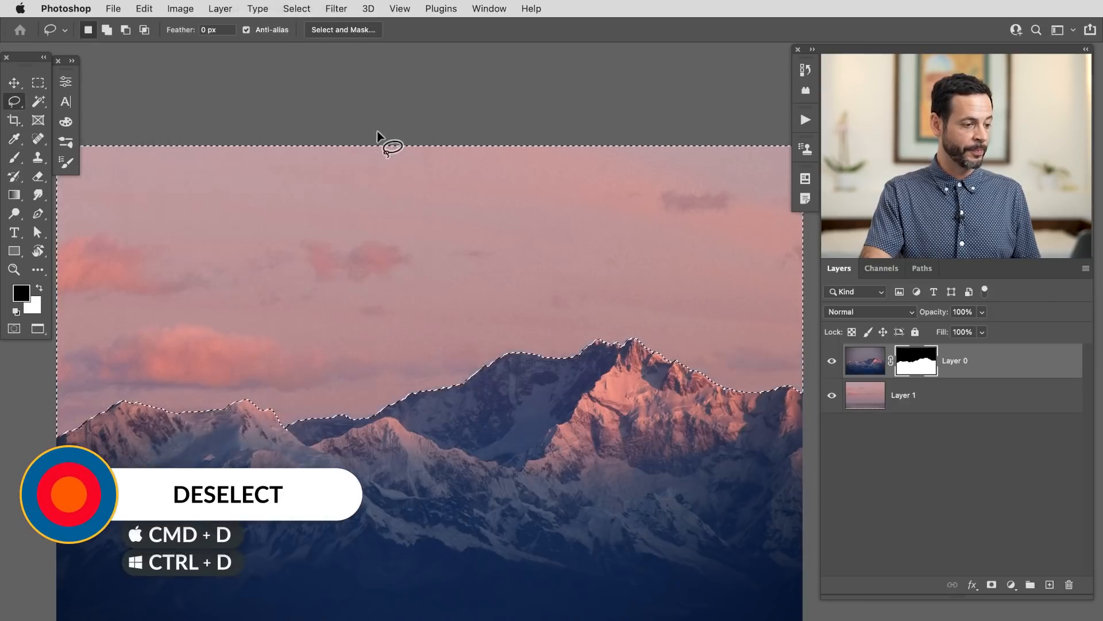
key("super+d")
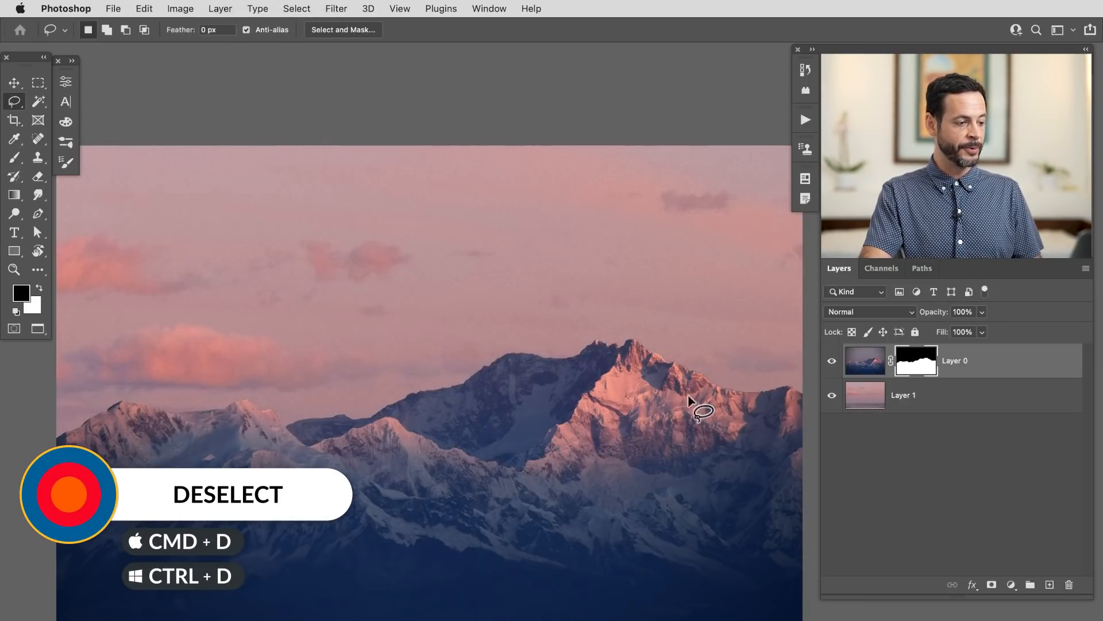
- Adjust the position of the pink sky on Layer 1 with the Move tool, and make Layer 0 the active layer again
scroll(687, 402, "down", 3)
left_click(901, 397)
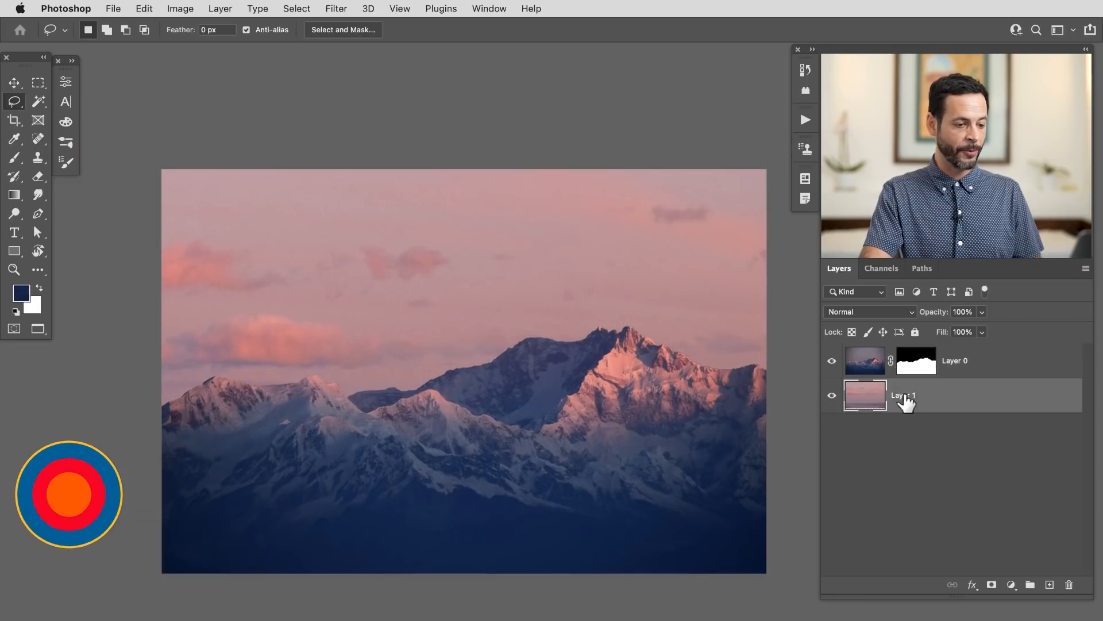
key("v")
mouse_move(643, 495)
left_mouse_down()
mouse_move(644, 397)
mouse_move(650, 502)
left_mouse_up()
left_click(971, 368)
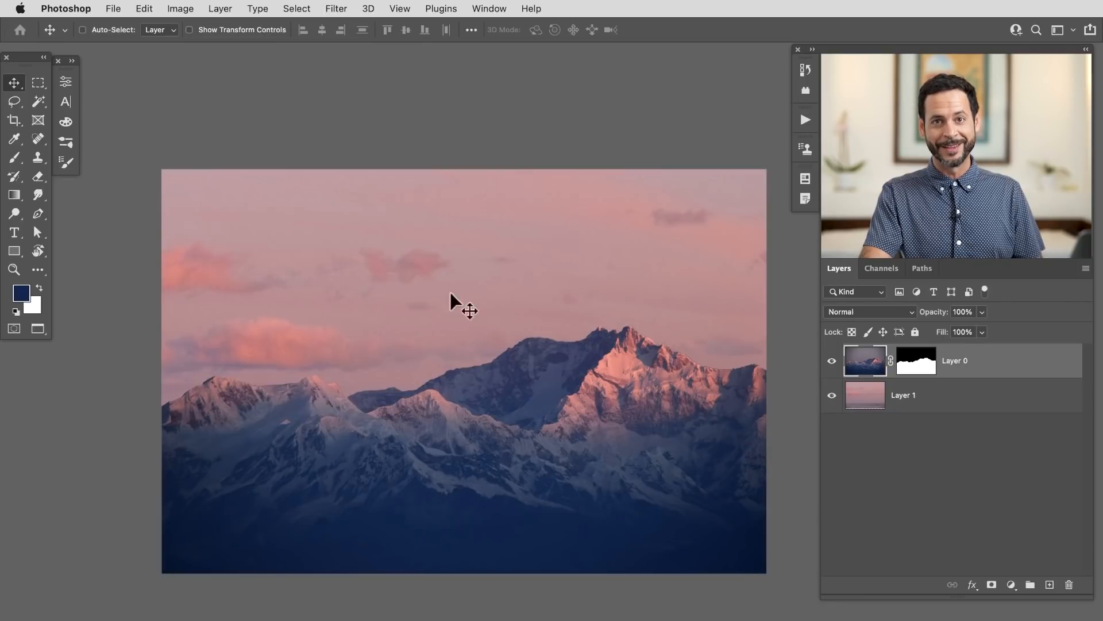
- Examine the masked edge up close along the whole ridgeline, from the photo's right side to its left and back
left_click_drag(654, 339, 770, 296)
left_click_drag(652, 359, 315, 303)
left_click_drag(577, 384, 347, 313)
left_click_drag(594, 346, 509, 338)
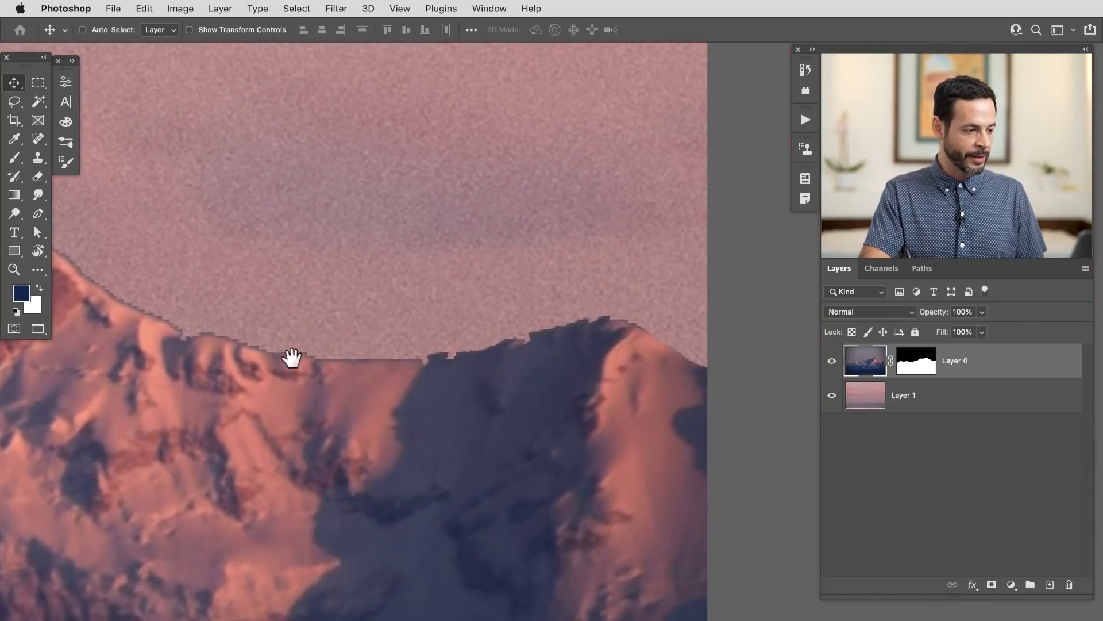
left_click_drag(216, 366, 533, 423)
mouse_move(380, 314)
left_mouse_down()
mouse_move(422, 311)
mouse_move(369, 322)
left_mouse_up()
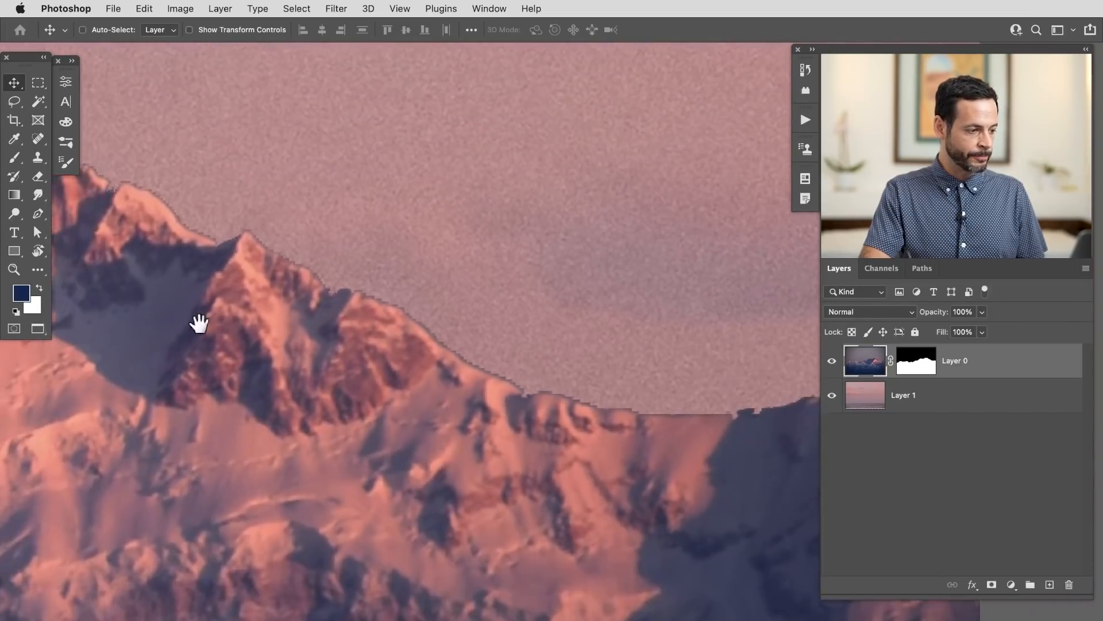
left_click_drag(199, 323, 541, 339)
left_click_drag(247, 316, 626, 329)
left_click_drag(210, 343, 653, 328)
left_click_drag(404, 434, 738, 296)
left_click_drag(397, 409, 712, 294)
left_click_drag(463, 412, 719, 310)
left_click_drag(300, 394, 688, 385)
left_click_drag(416, 320, 632, 377)
left_click_drag(386, 381, 577, 374)
left_click_drag(310, 366, 764, 375)
left_click_drag(448, 365, 195, 365)
left_click_drag(742, 389, 247, 376)
left_click_drag(575, 376, 56, 372)
left_click_drag(702, 333, 288, 402)
left_click_drag(643, 373, 230, 518)
left_click_drag(627, 356, 322, 454)
left_click_drag(558, 409, 438, 406)
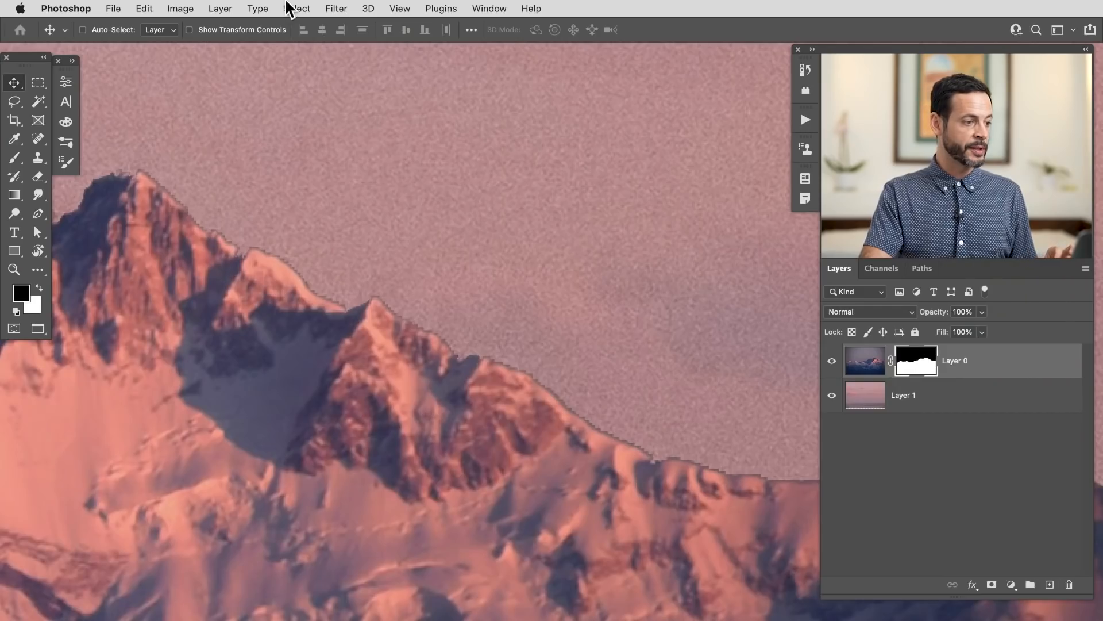
- Open Select and Mask for Layer 0's mask, expand Global Refinements, collapse Edge Detection and keep the view mode at On Layers
left_click(290, 8)
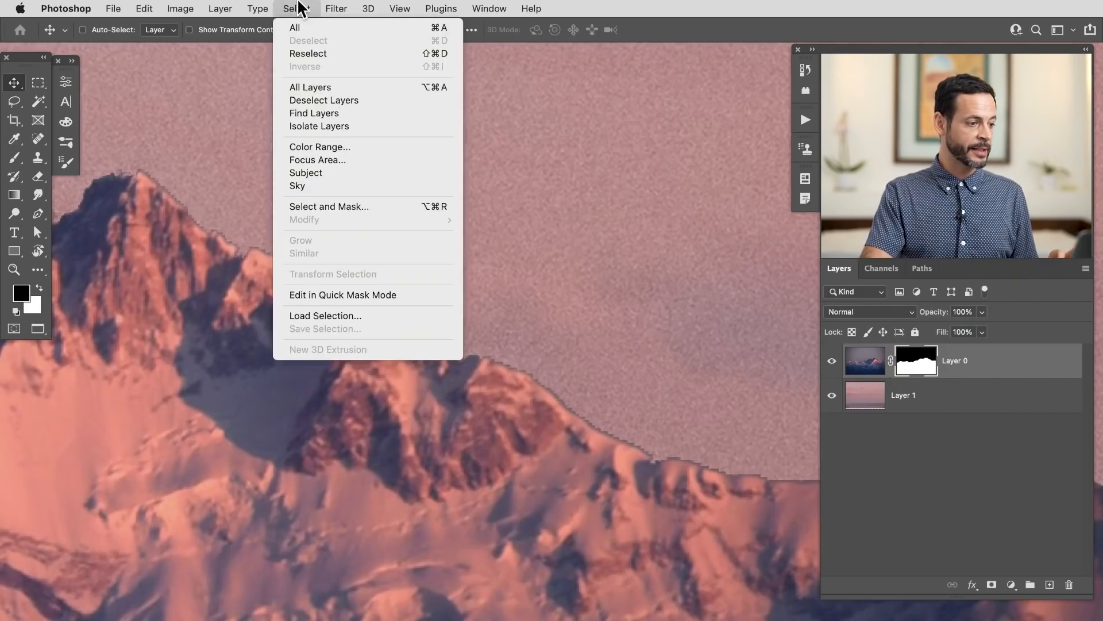
left_click(347, 207)
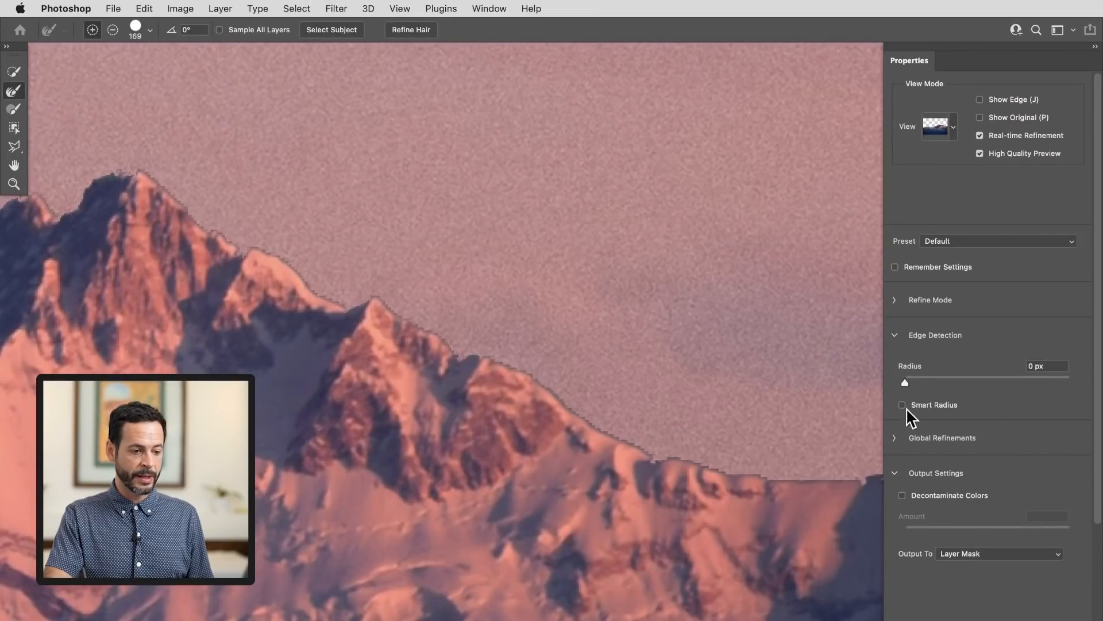
left_click(894, 438)
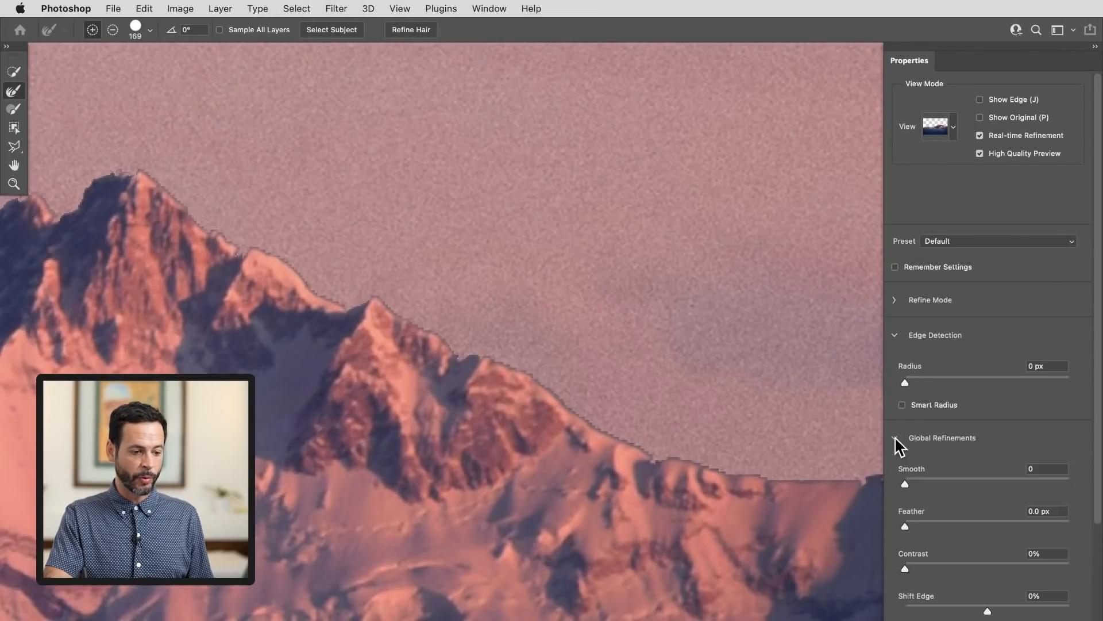
left_click(896, 338)
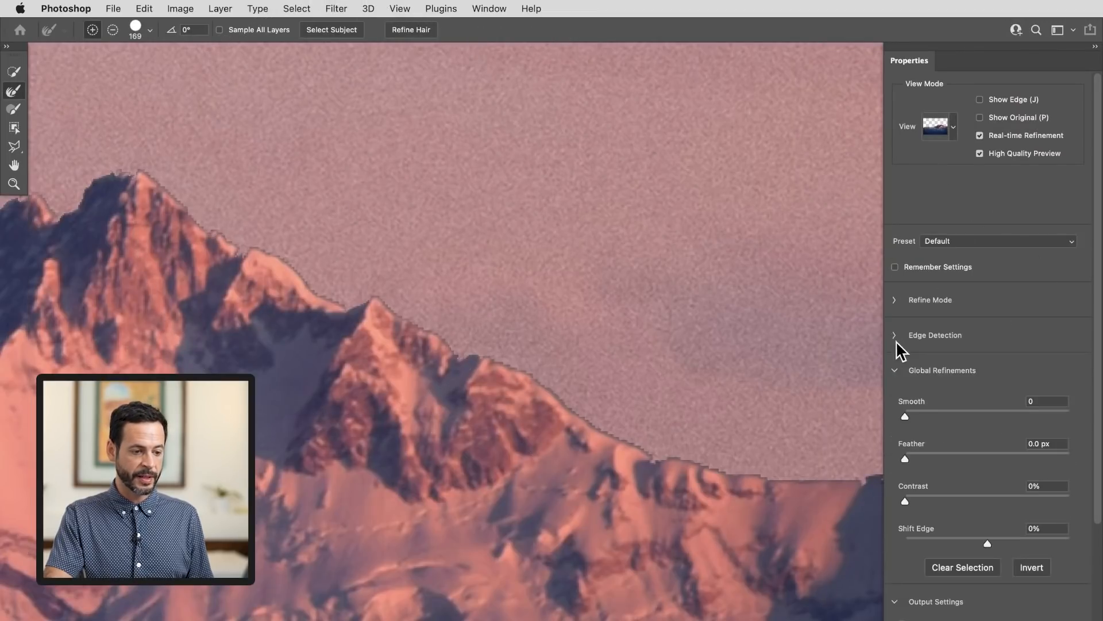
left_click(952, 135)
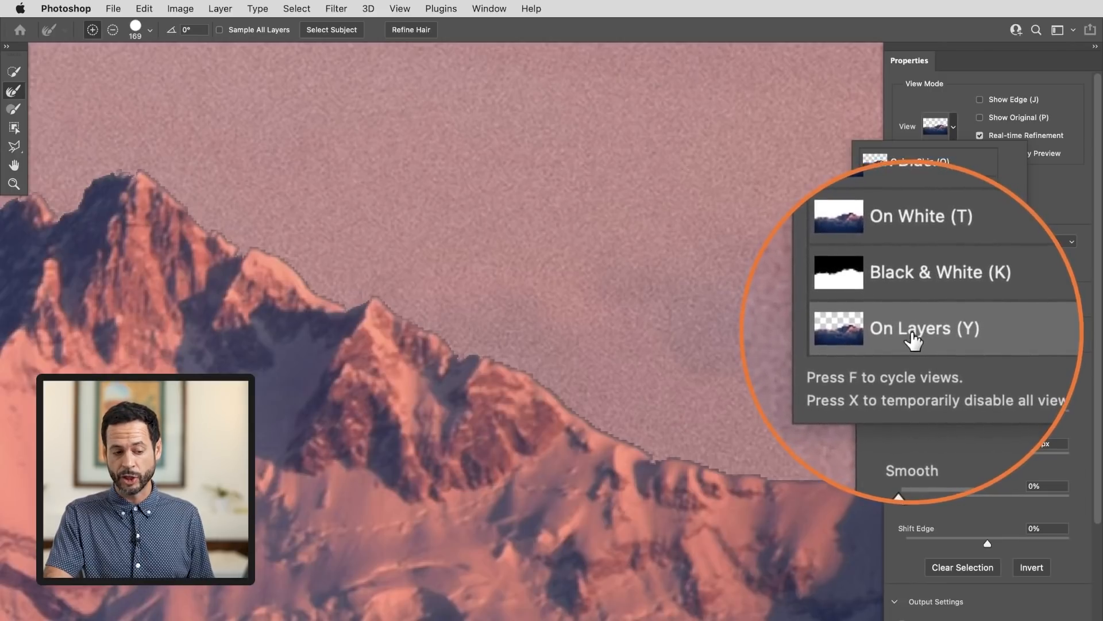
left_click(1052, 372)
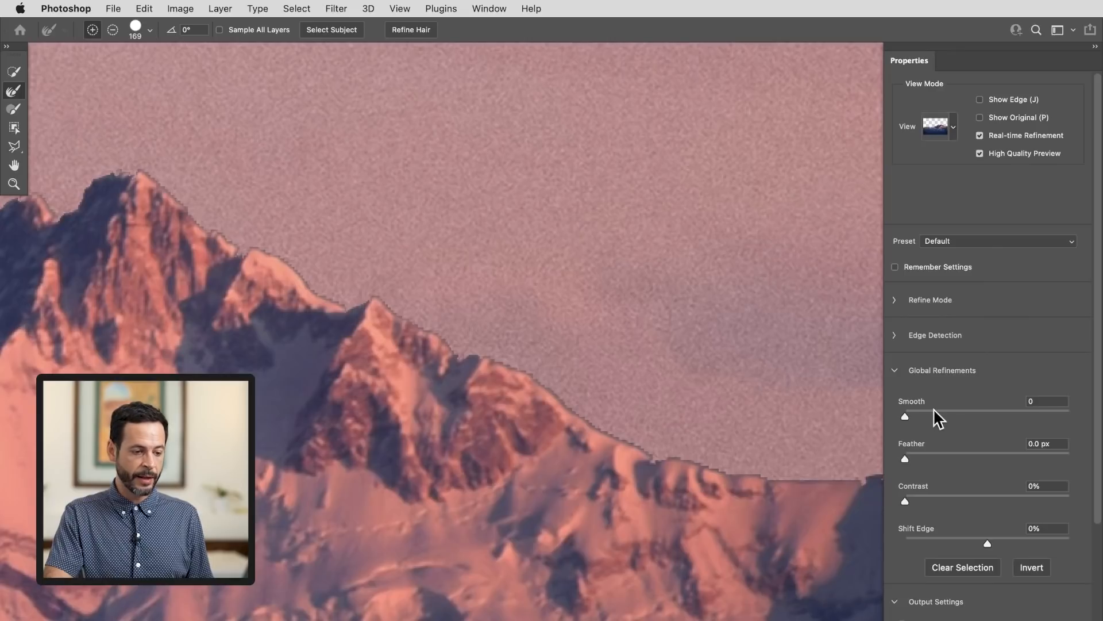
- Refine the mask edge with Feather at 2.3 px, Contrast at 30% and Shift Edge at -58%
left_click_drag(919, 455, 917, 458)
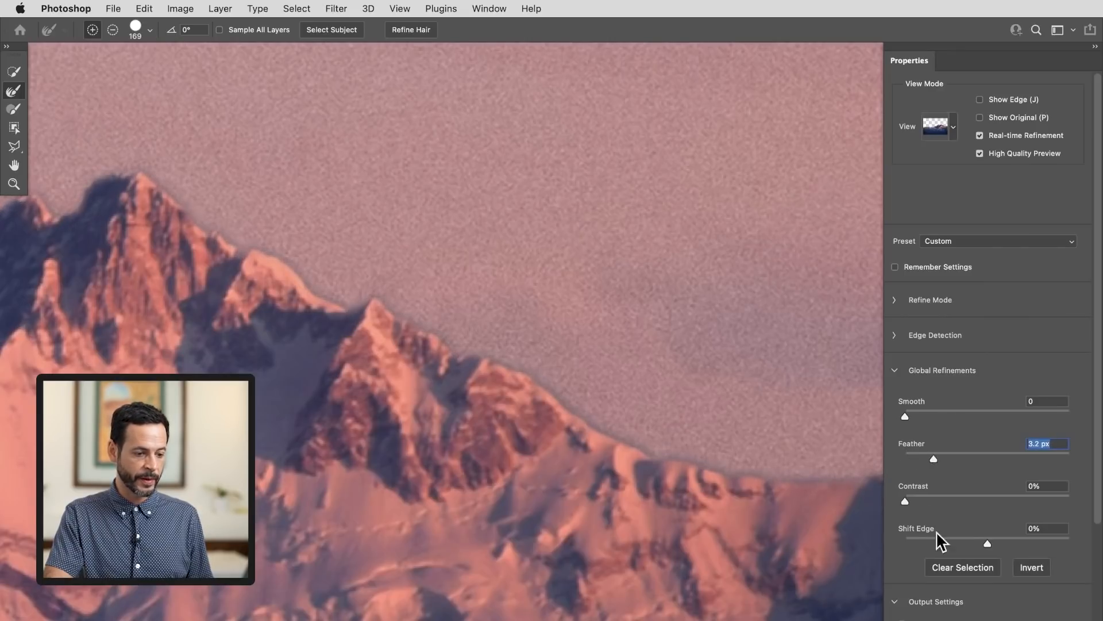
left_click_drag(988, 541, 945, 544)
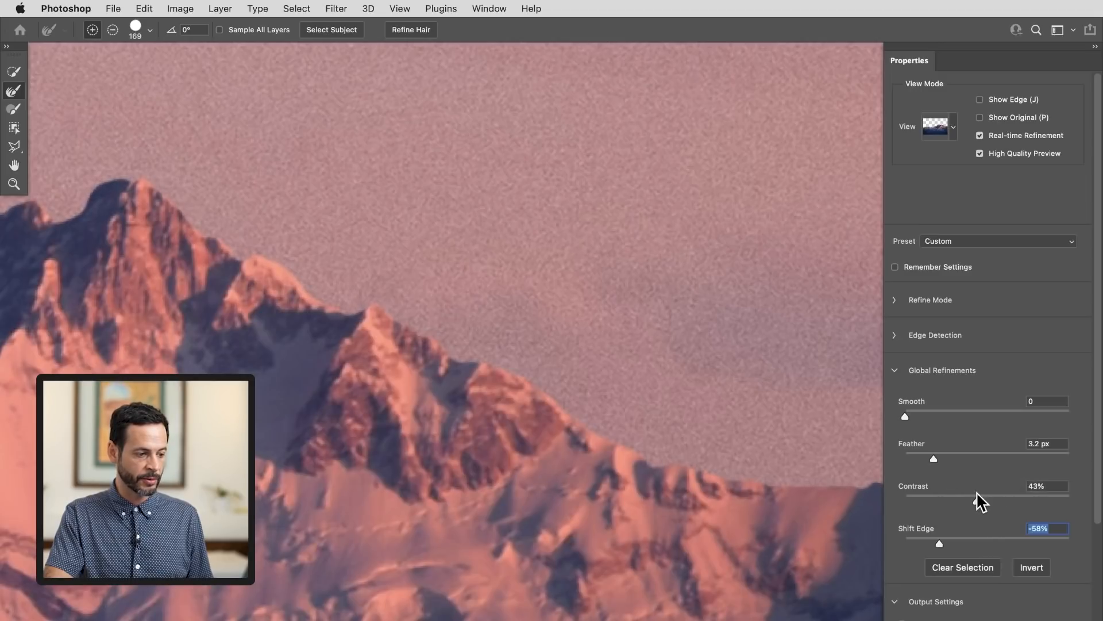
mouse_move(935, 458)
left_mouse_down()
mouse_move(918, 458)
mouse_move(937, 457)
left_mouse_up()
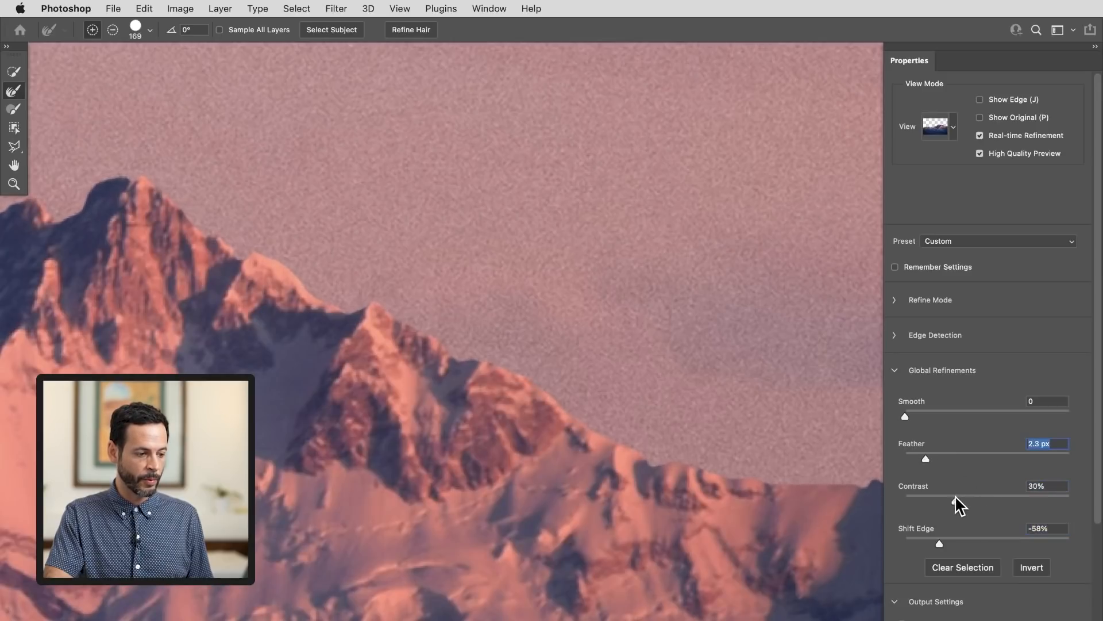
left_click_drag(953, 494, 954, 495)
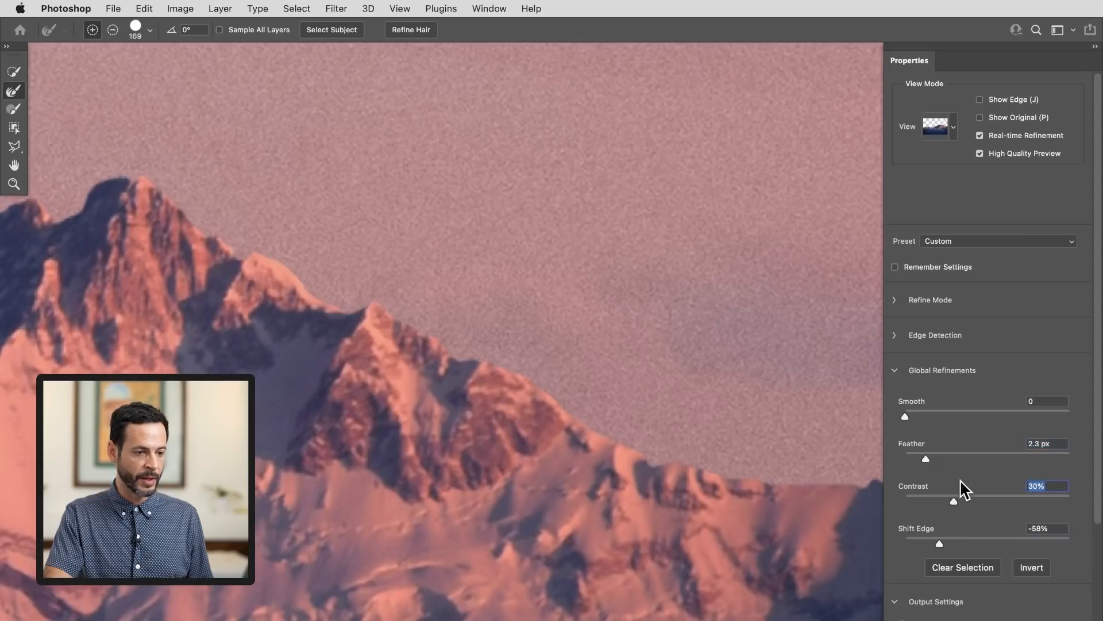
- Compare the refined mask edge with the original, and apply the refinement to Layer 0's mask
left_click(980, 118)
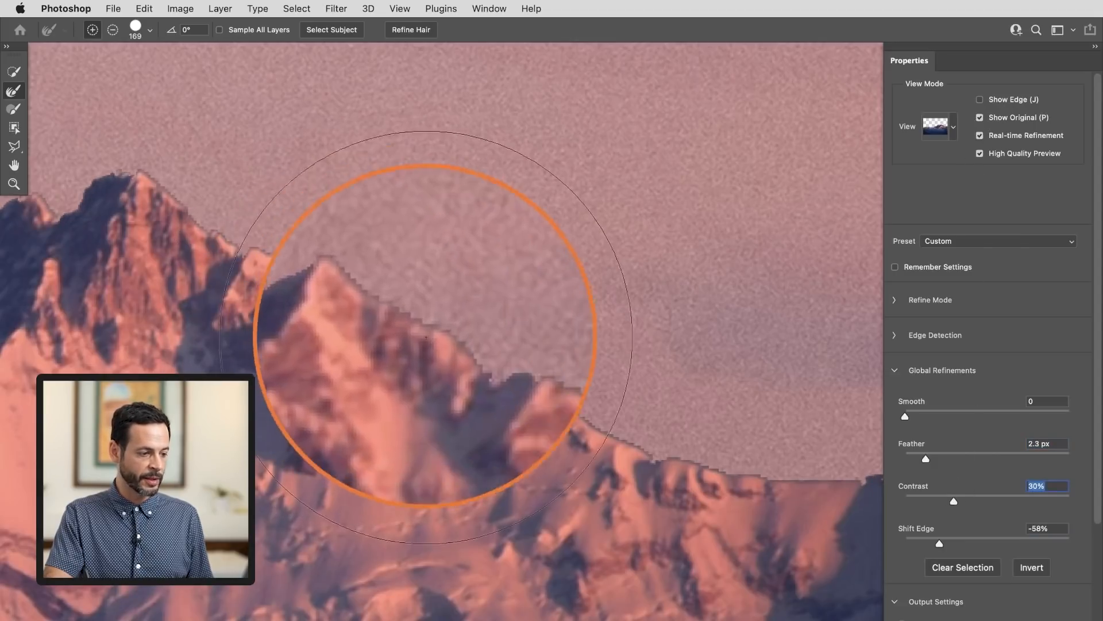
left_click(979, 118)
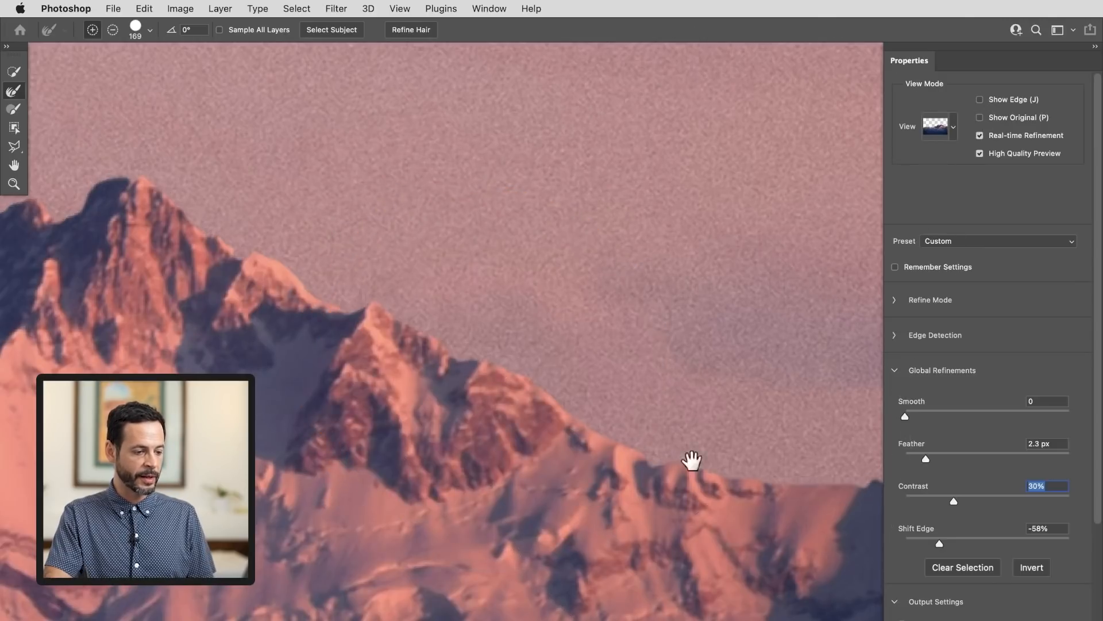
key("Return")
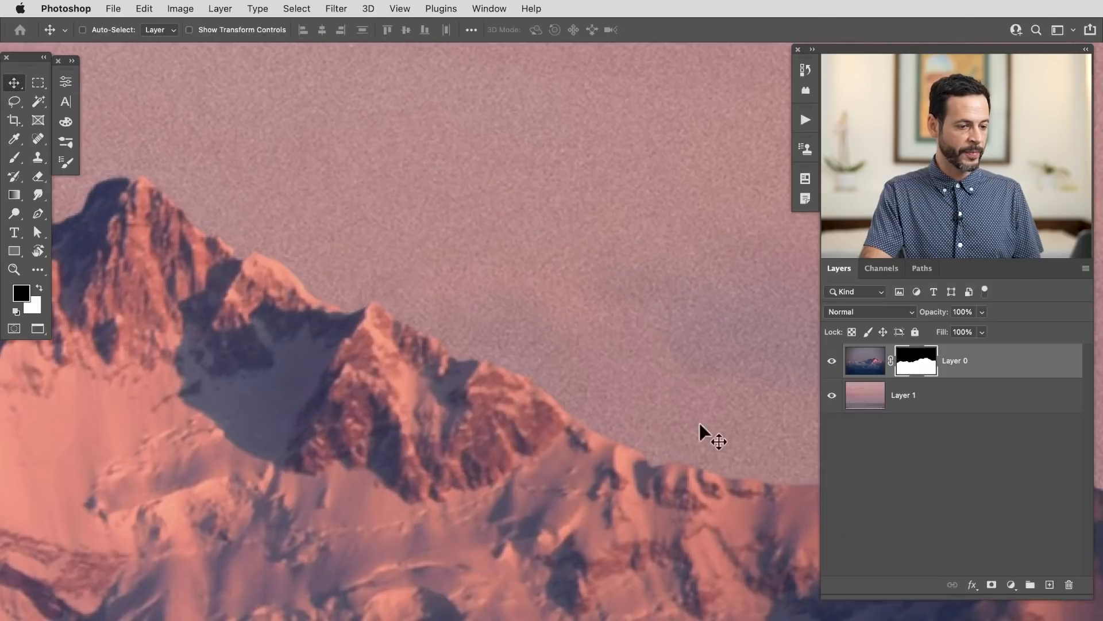
left_click_drag(598, 368, 490, 405)
left_click_drag(384, 453, 513, 434)
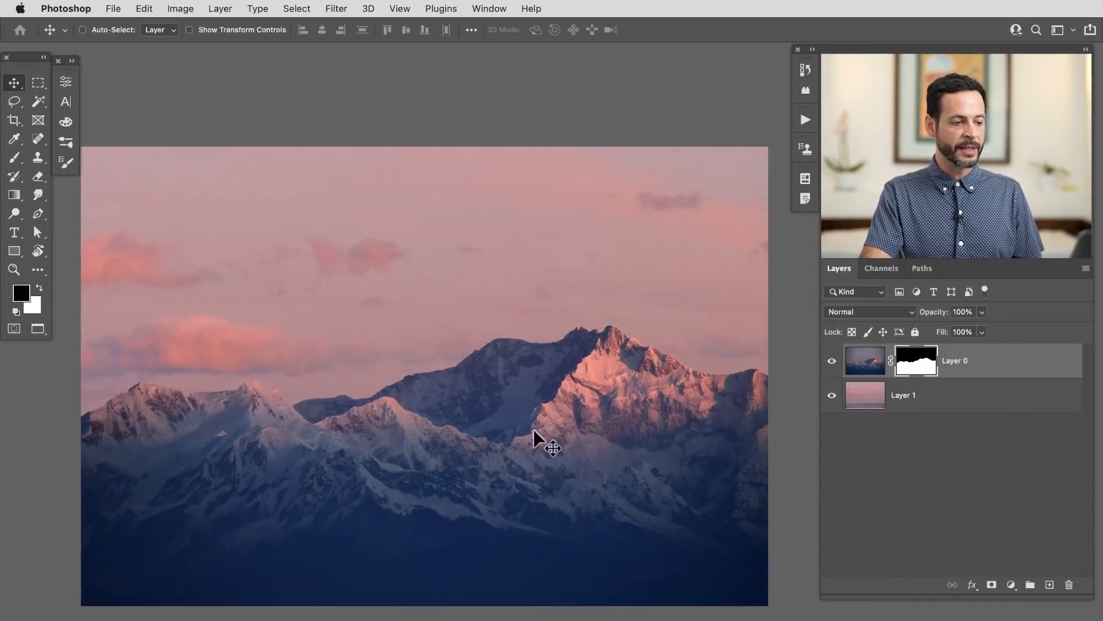